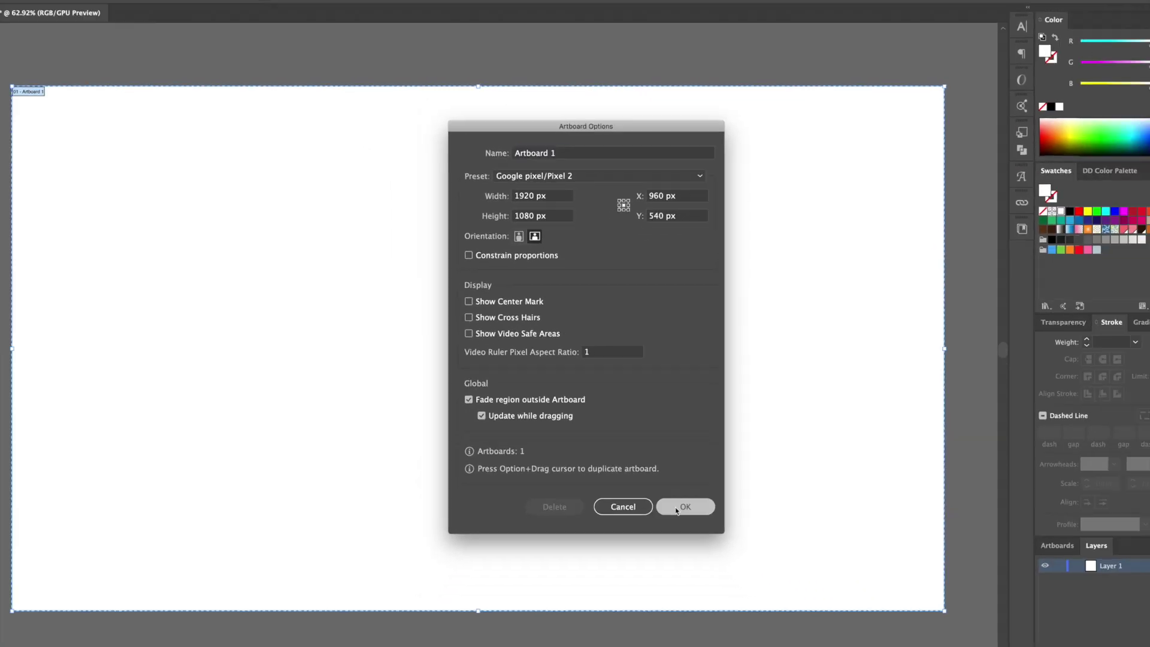
# - Accept the 1920 × 1080 px artboard, then rename Layer 1 as Template and make it a template layer with images dimmed to 50%
pyautogui.click(708, 537)
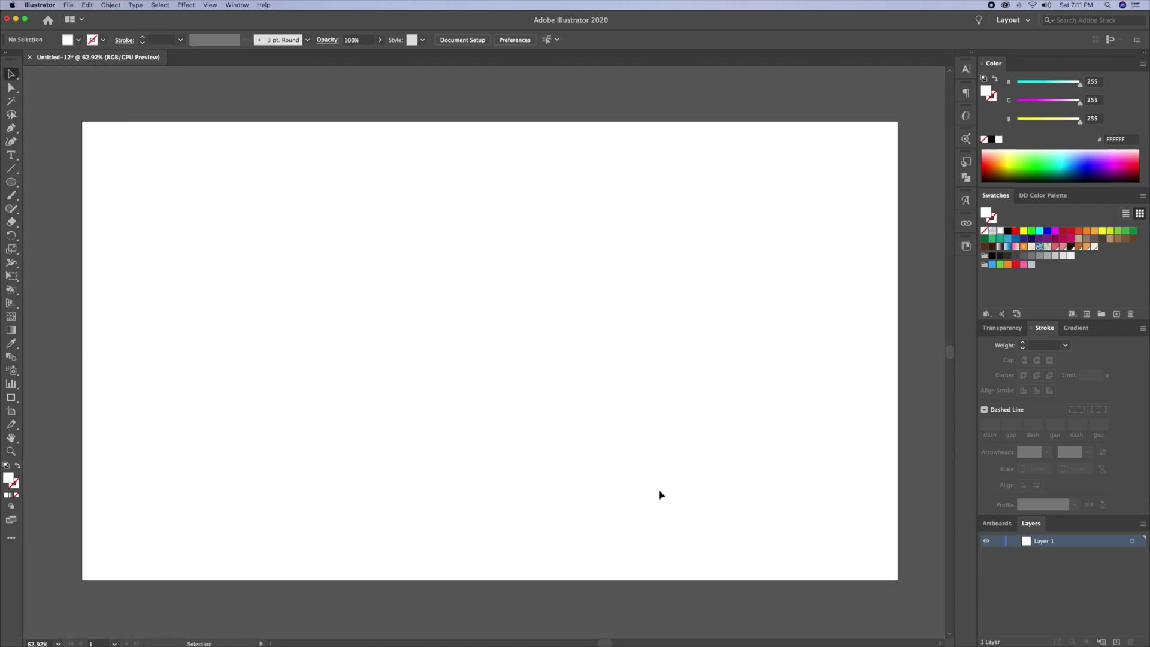
pyautogui.doubleClick(1043, 541)
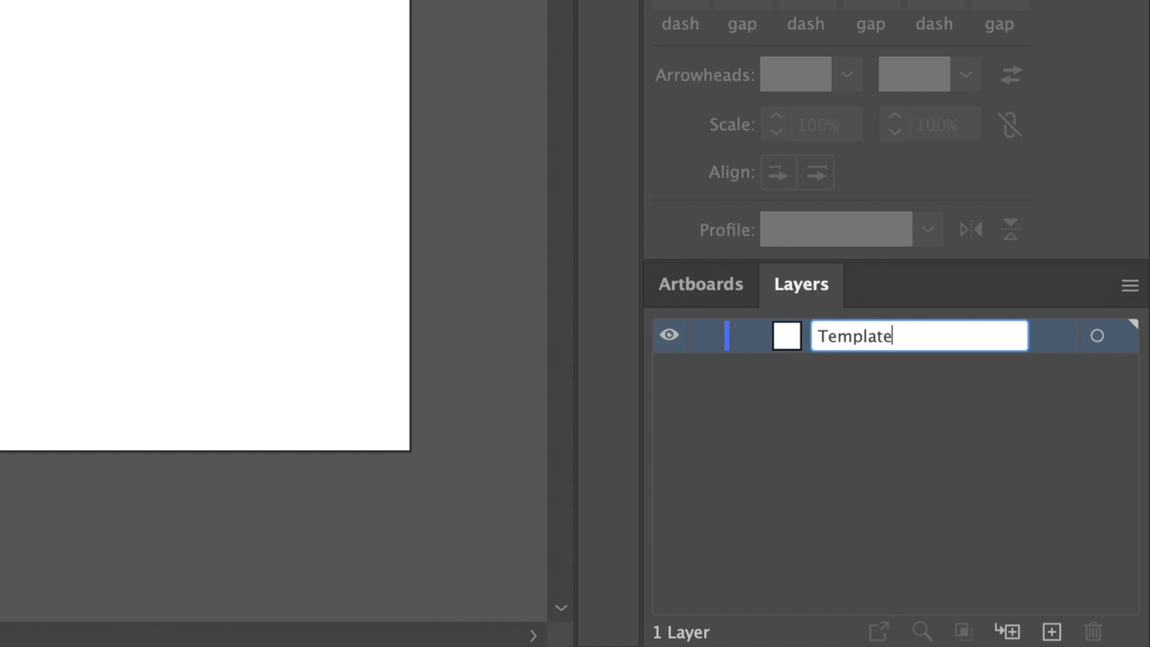
pyautogui.press('Return')
pyautogui.doubleClick(786, 336)
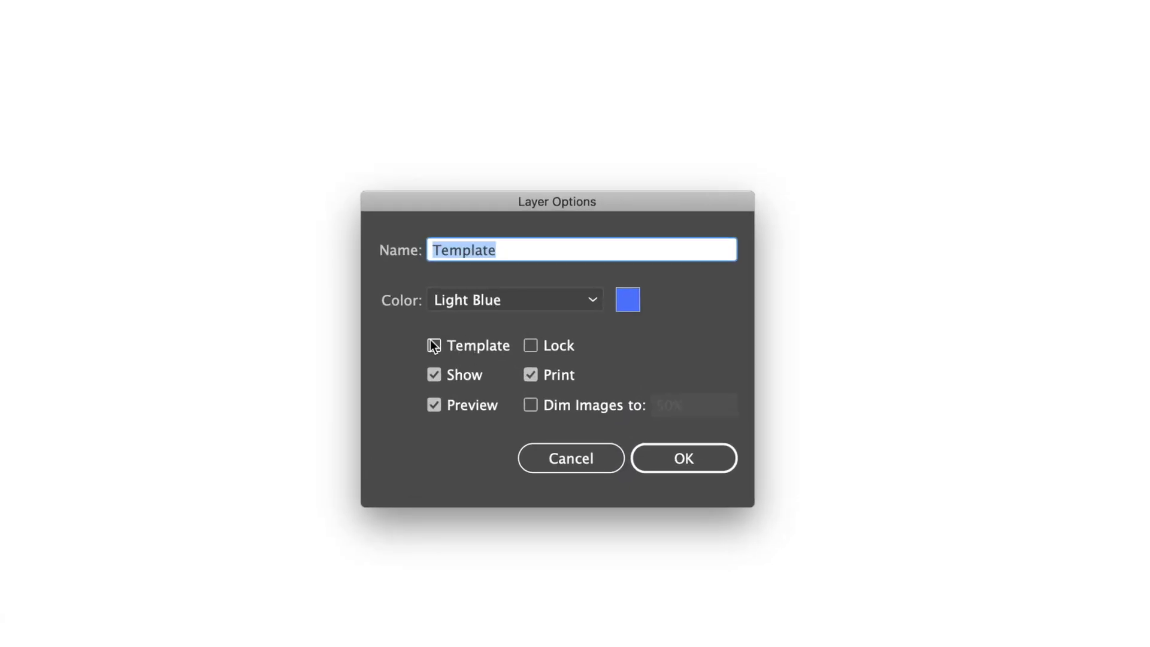
pyautogui.click(433, 346)
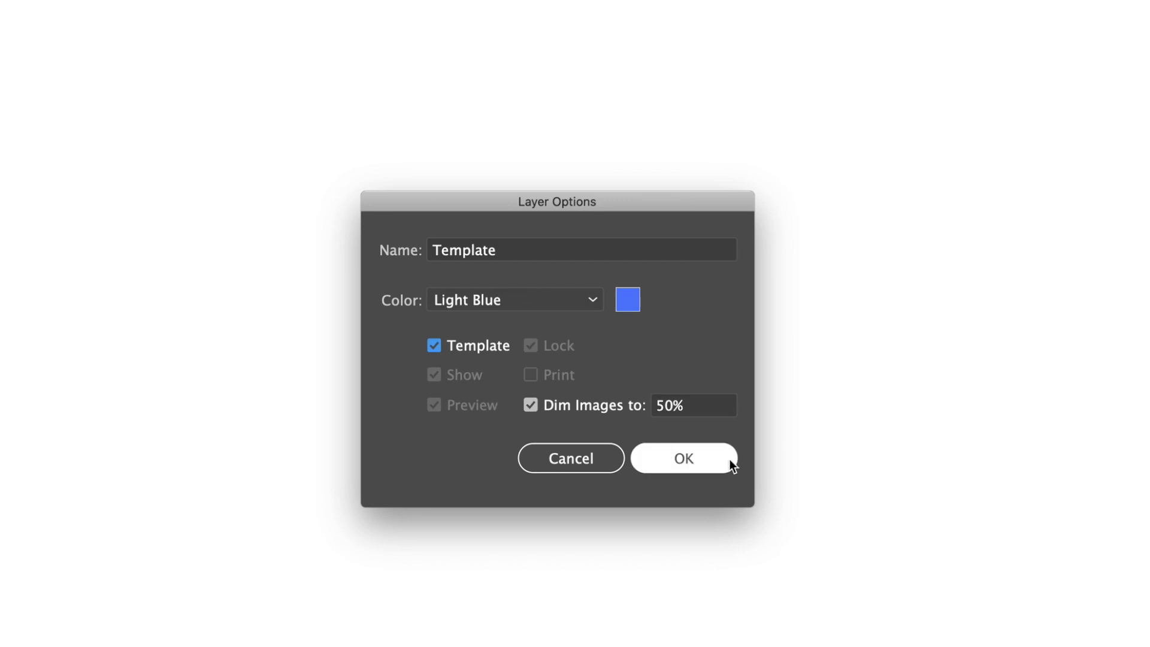
pyautogui.click(673, 458)
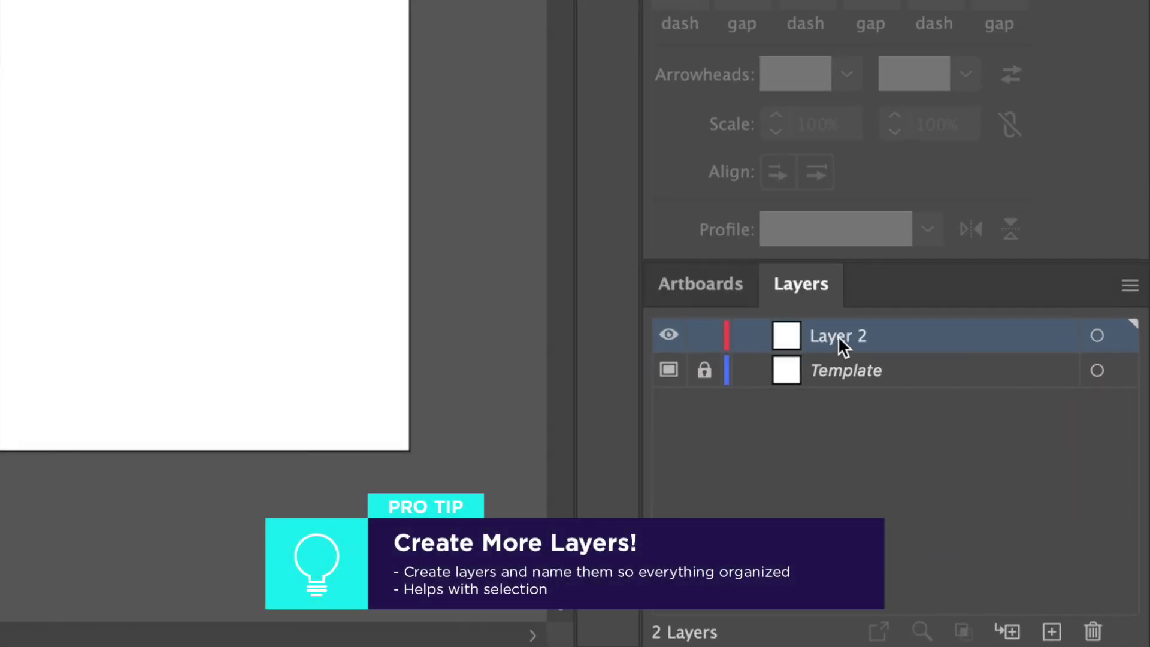
# - Add a second layer above the Template layer and name it Dog Outline
pyautogui.doubleClick(1043, 541)
pyautogui.write('Dog ')
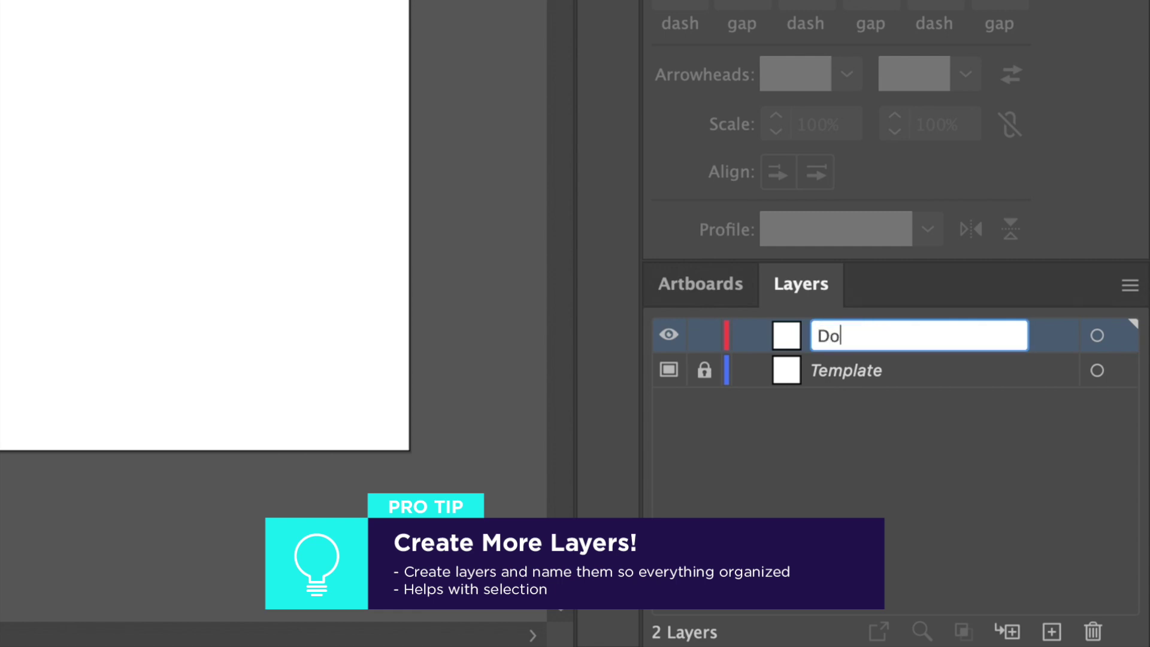
pyautogui.write('Outline')
pyautogui.press('Return')
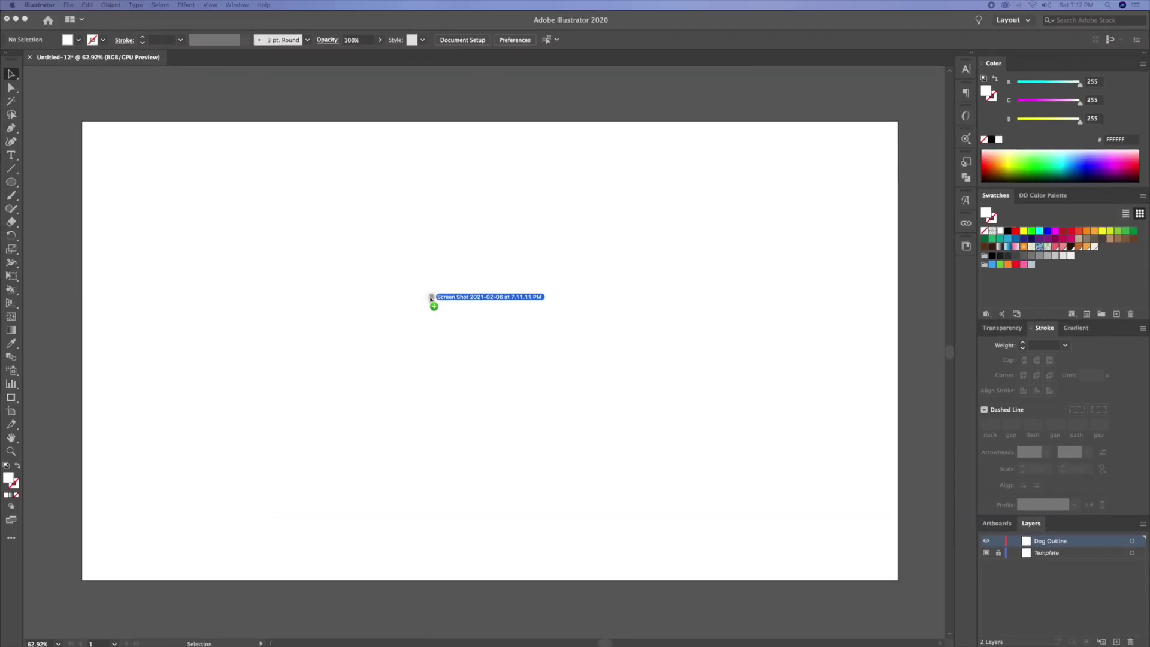
# - Place the dog sketch screenshot, centre it on the artboard and enlarge it to about 947 × 716 px
pyautogui.click(431, 300)
pyautogui.press('r')
pyautogui.moveTo(547, 303); pyautogui.dragTo(407, 213)
pyautogui.press('v')
pyautogui.click(609, 39)
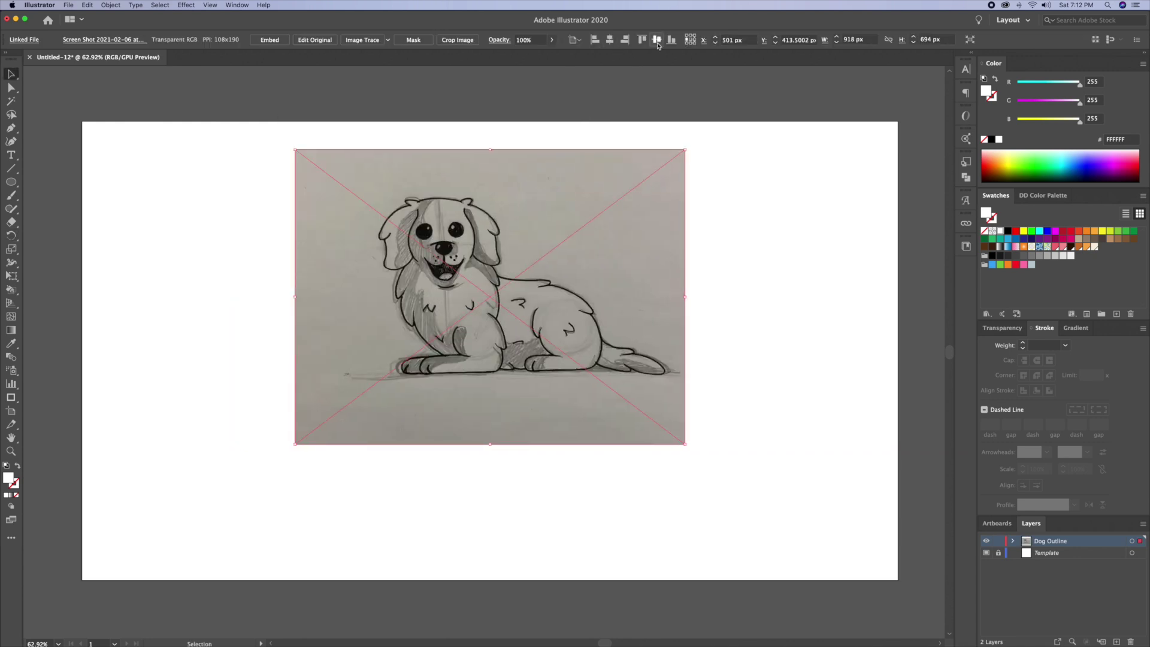
pyautogui.click(657, 40)
pyautogui.click(594, 156)
pyautogui.moveTo(513, 286); pyautogui.dragTo(514, 290)
pyautogui.moveTo(686, 205); pyautogui.dragTo(691, 200)
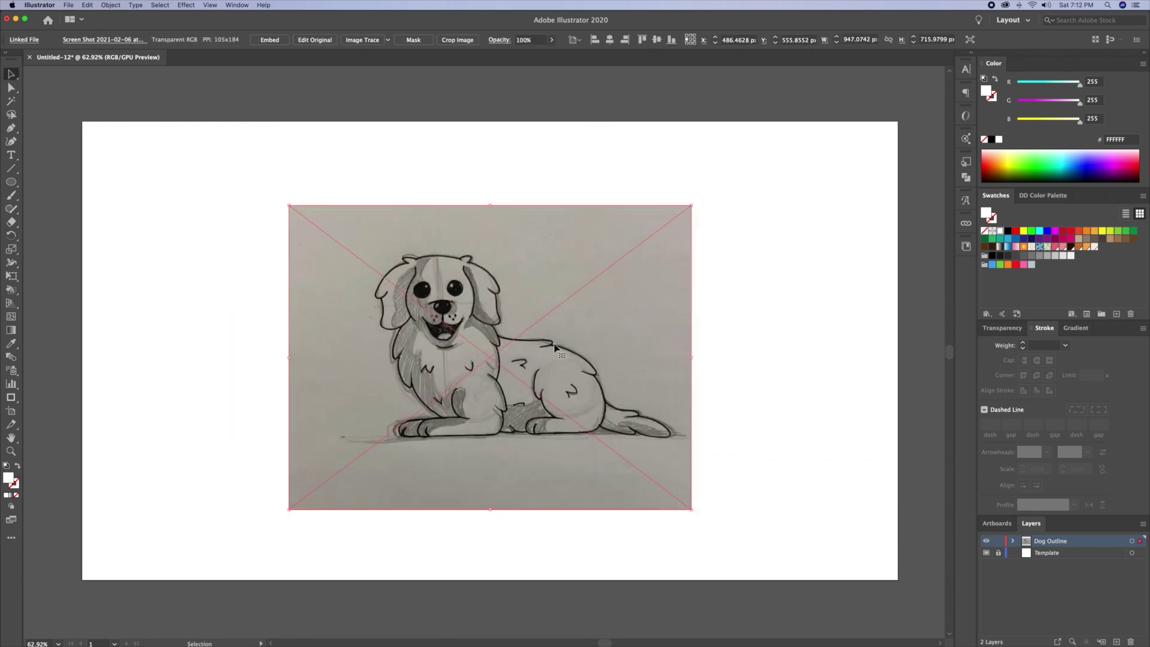
# - Unlock the Template layer, move the dog sketch into it and lock the layer again
pyautogui.click(998, 553)
pyautogui.moveTo(1139, 541); pyautogui.dragTo(1140, 554)
pyautogui.click(999, 553)
pyautogui.click(987, 552)
pyautogui.click(987, 553)
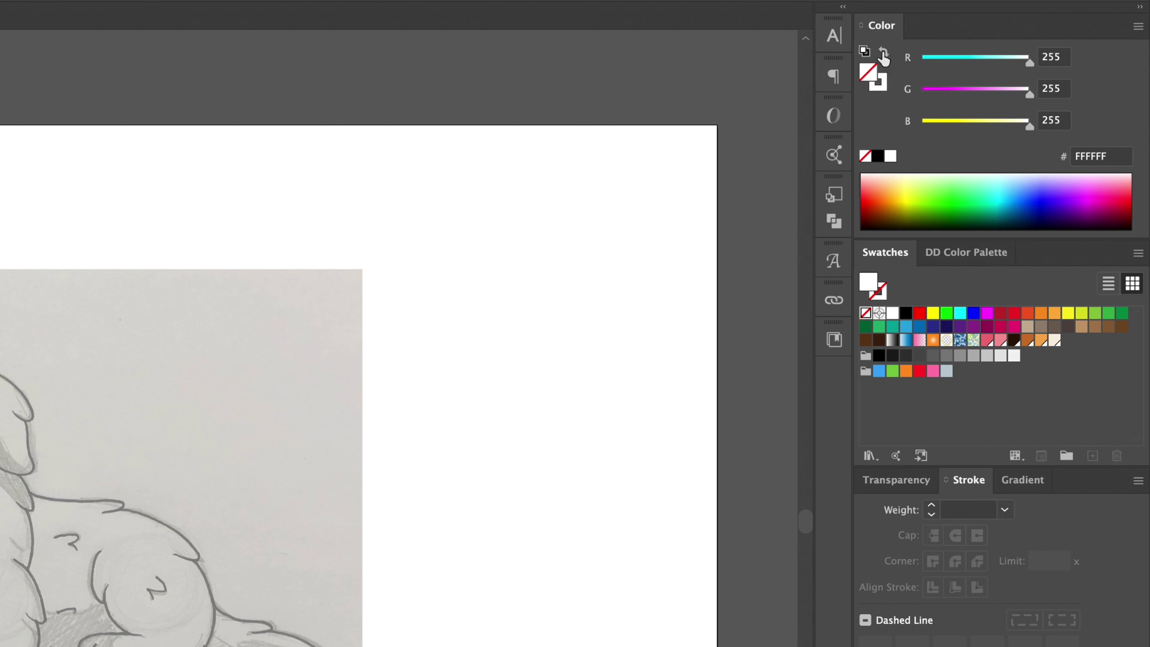
# - Set a black stroke with no fill and trace the dog's nose with an ellipse about 42 × 27 px
pyautogui.click(877, 156)
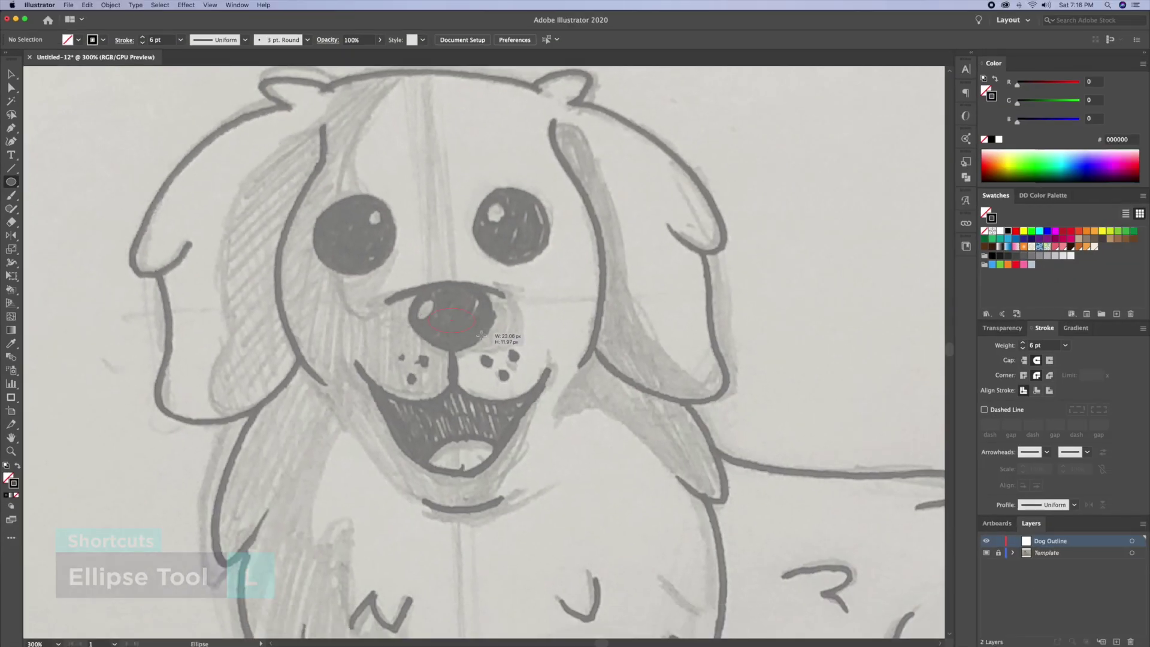
pyautogui.moveTo(410, 298); pyautogui.dragTo(494, 349)
pyautogui.press('v')
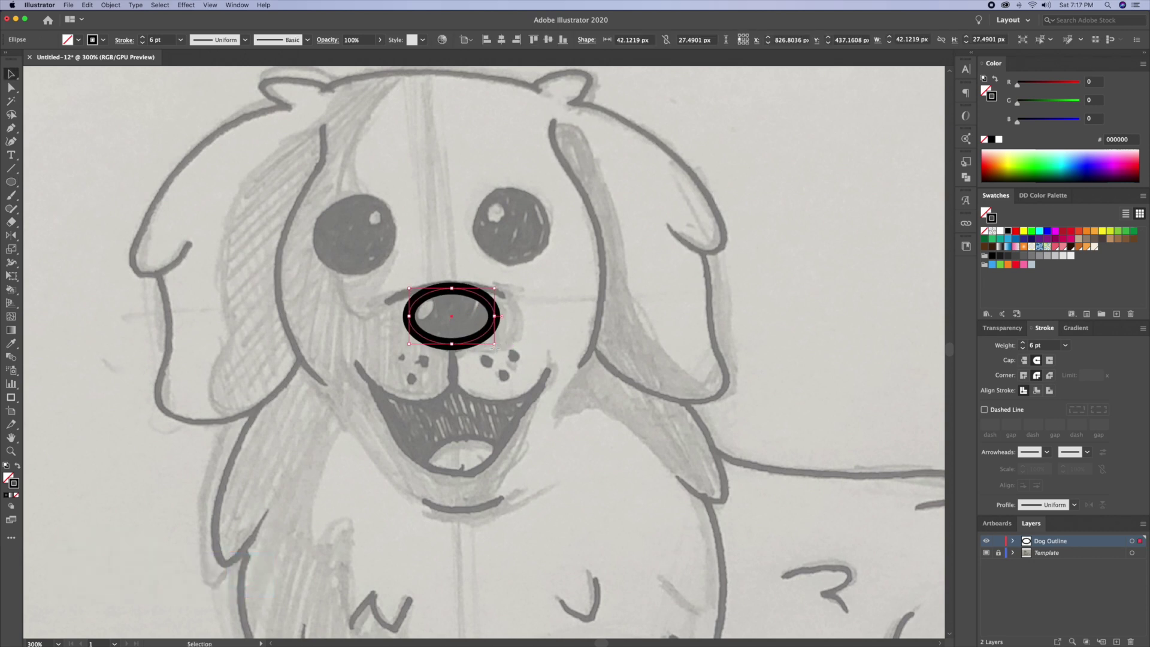
pyautogui.press('Down')
pyautogui.press('Down')
pyautogui.click(586, 383)
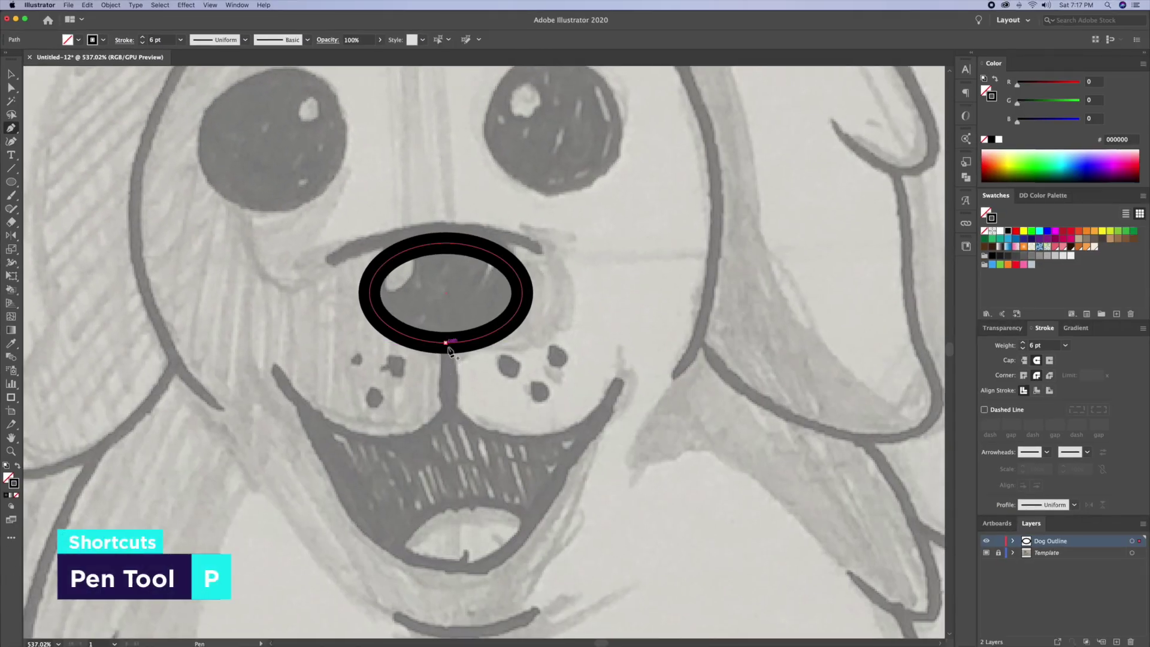
# - Trace a path from the nose's base down to the mouth and out to its left corner, bending the mouth segment to match the sketch
pyautogui.click(446, 344)
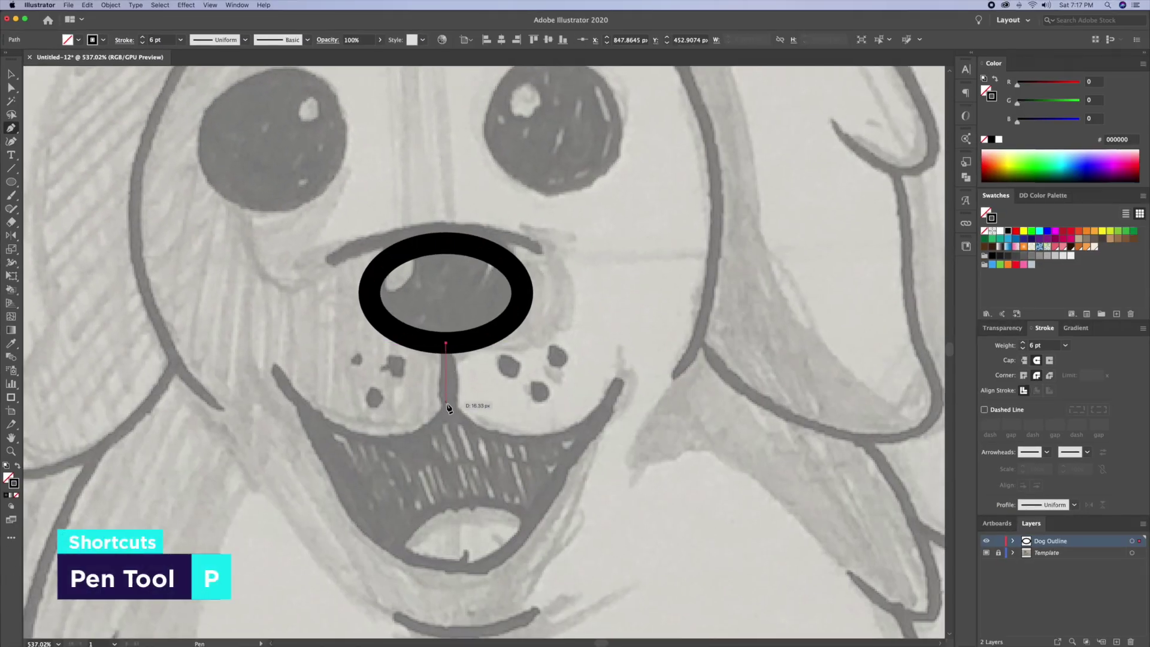
pyautogui.click(446, 410)
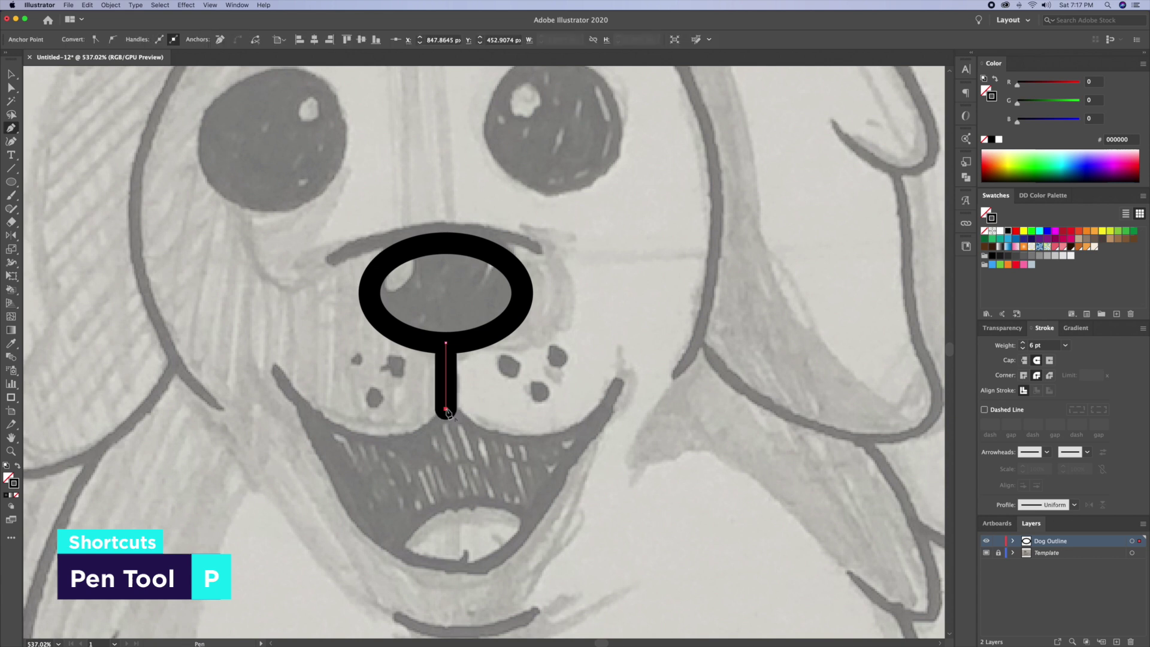
pyautogui.click(279, 376)
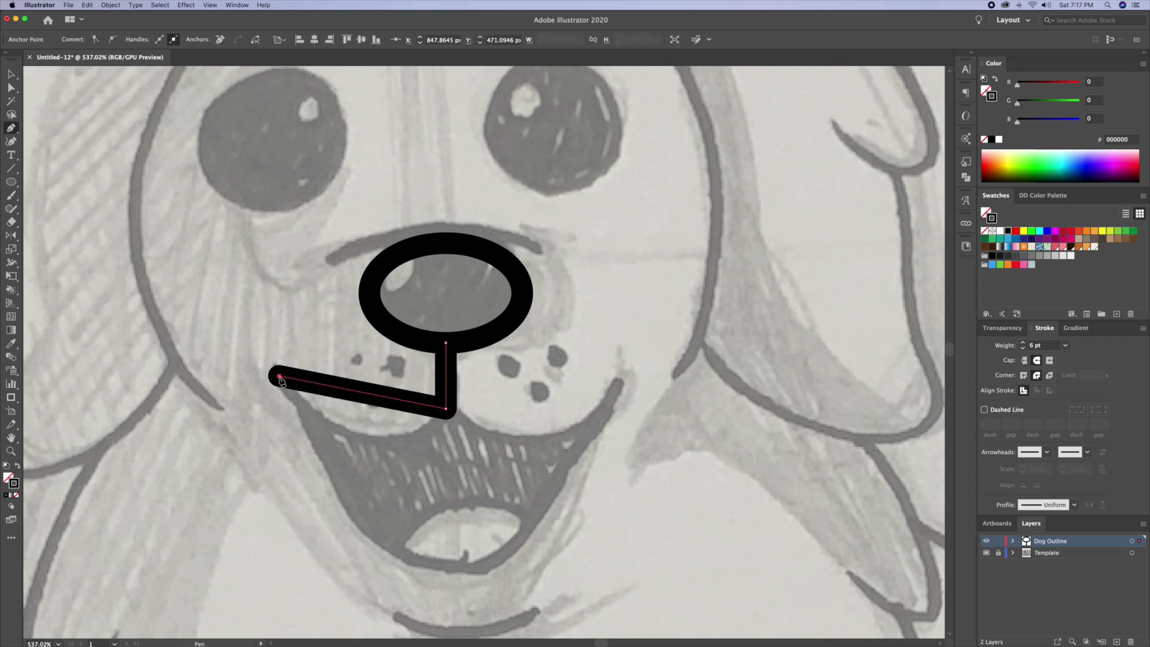
pyautogui.click(323, 358)
pyautogui.moveTo(384, 397); pyautogui.dragTo(396, 368)
pyautogui.click(390, 359)
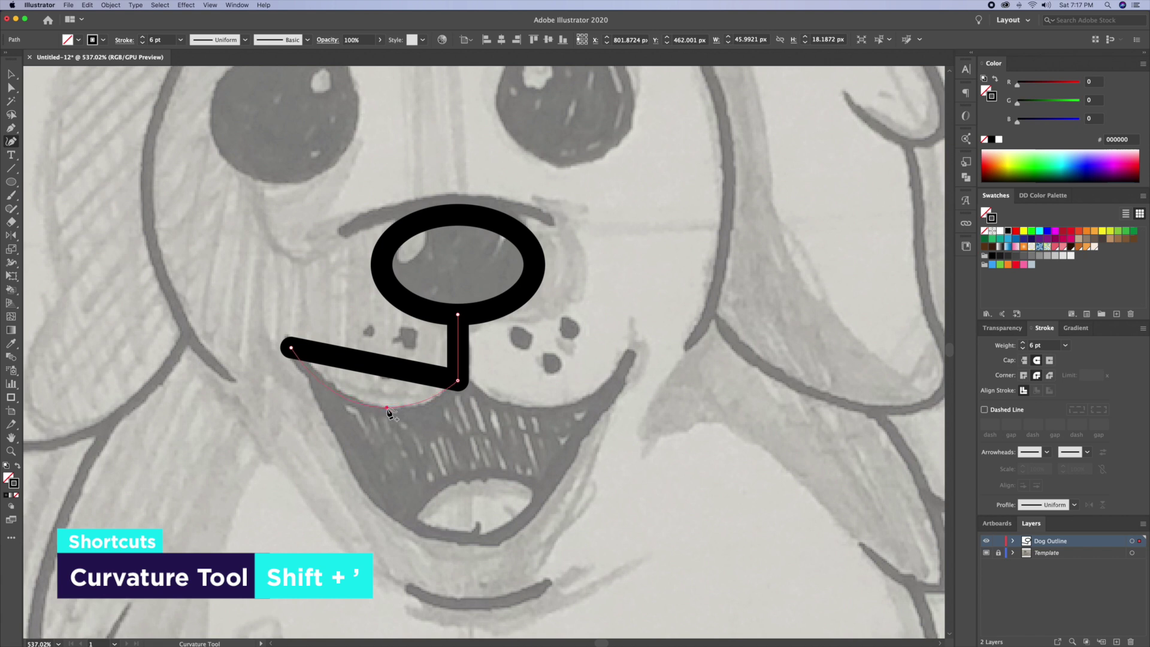
pyautogui.moveTo(387, 408); pyautogui.dragTo(388, 408)
pyautogui.press('v')
pyautogui.click(486, 387)
# - Round the corner where the vertical line under the nose meets the left mouth curve
pyautogui.press('a')
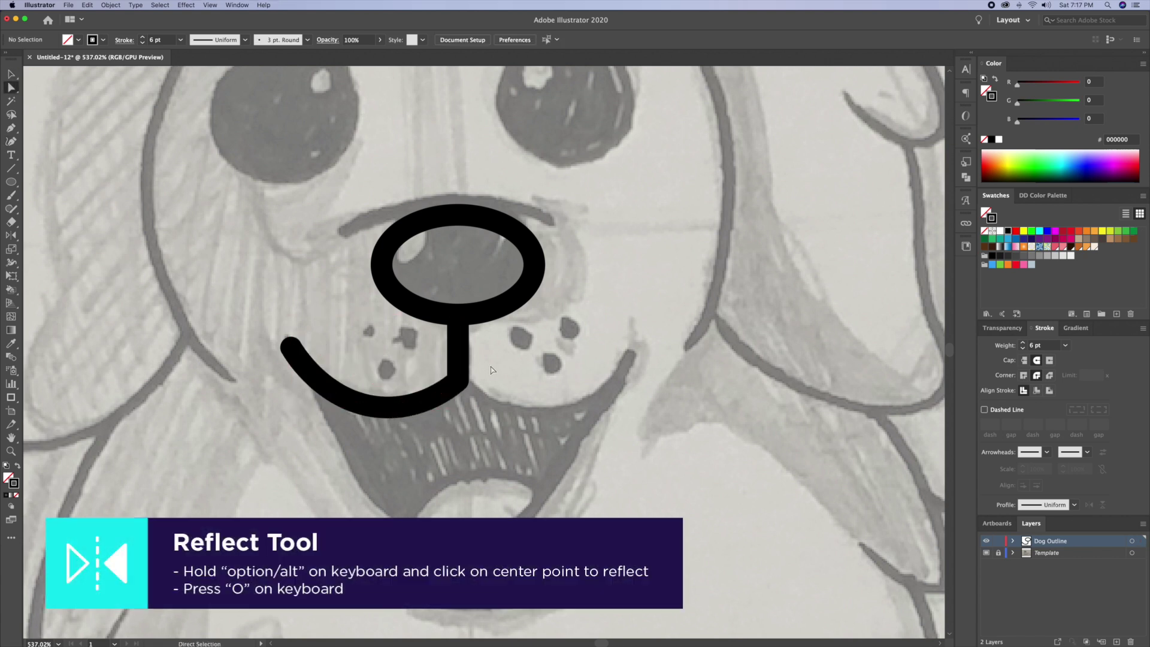
pyautogui.click(452, 380)
pyautogui.press('v')
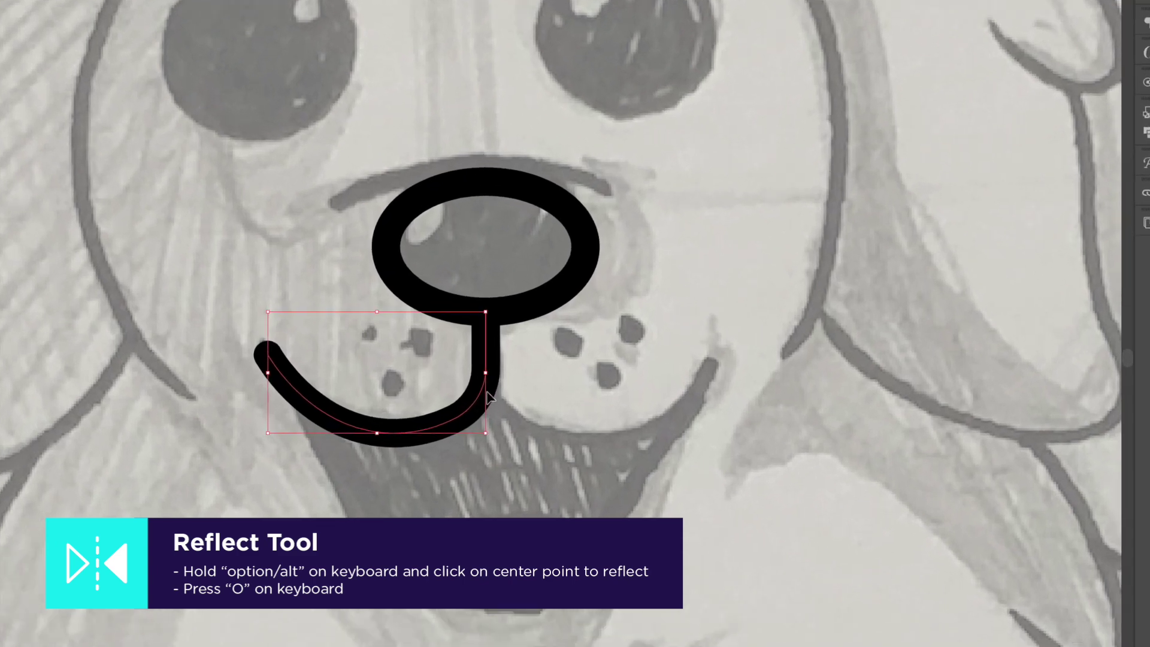
# - Reflect a copy of the left mouth path across the vertical line under the nose to form the right half
pyautogui.press('o')
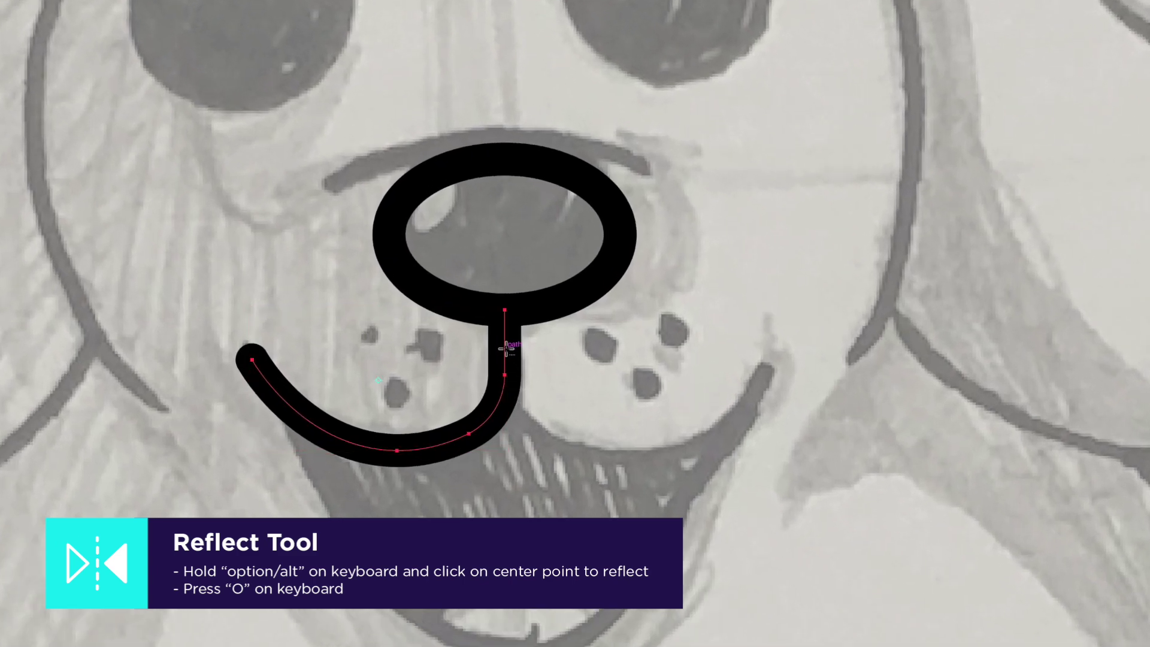
pyautogui.keyDown('alt'); pyautogui.click(505, 348); pyautogui.keyUp('alt')
pyautogui.click(262, 297)
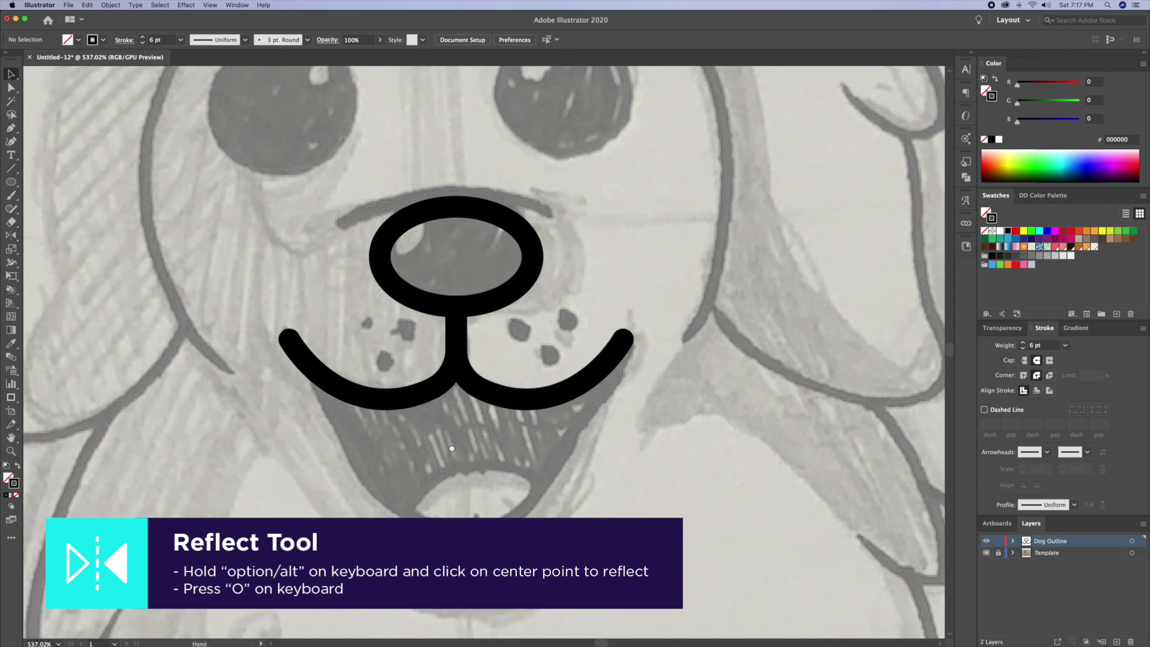
# - Draw an ellipse about 122 px tall, centred under the nose and reaching down to the bottom of the sketched mouth
pyautogui.scroll(-2, 288, 347)
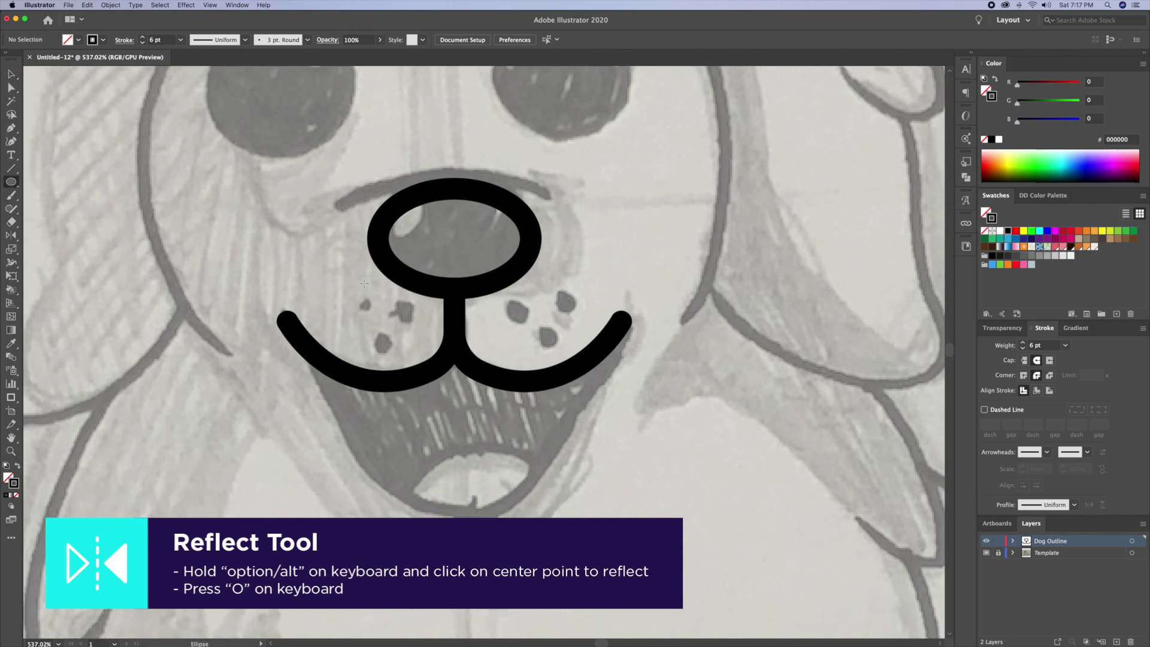
pyautogui.moveTo(456, 296); pyautogui.dragTo(594, 517)
pyautogui.press('v')
pyautogui.click(603, 437)
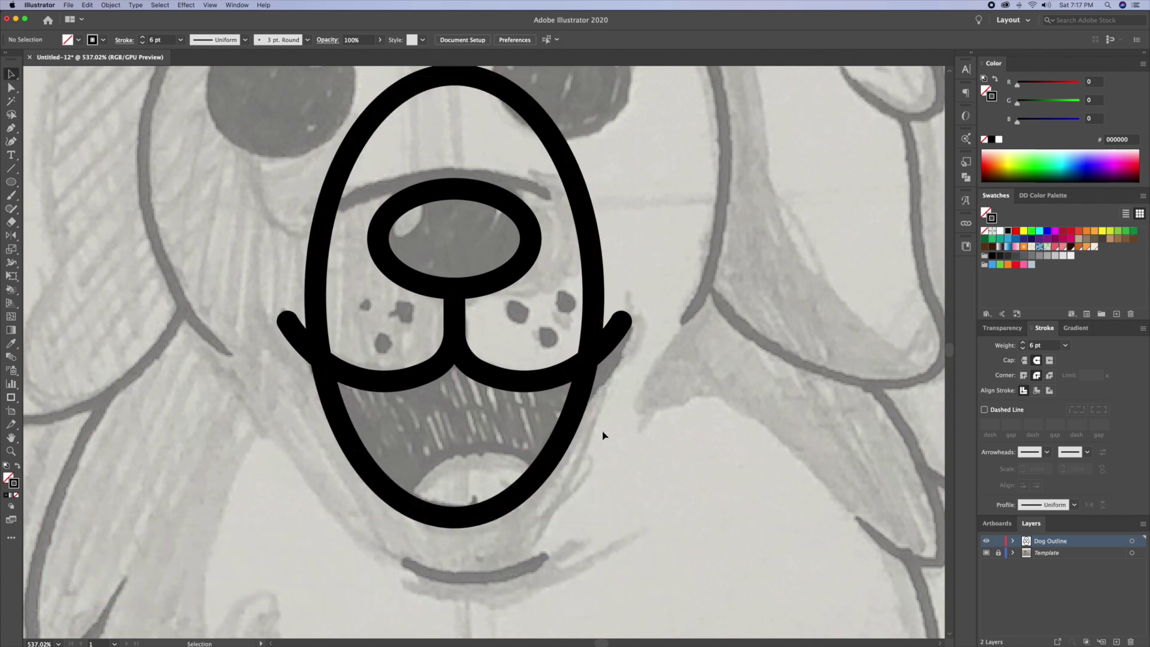
# - Select the tall ellipse and both mouth paths and delete the ellipse's portion above the smile line with the Shape Builder tool
pyautogui.moveTo(603, 437); pyautogui.dragTo(557, 362)
pyautogui.moveTo(390, 371); pyautogui.dragTo(404, 385)
pyautogui.keyDown('shift'); pyautogui.click(404, 389); pyautogui.keyUp('shift')
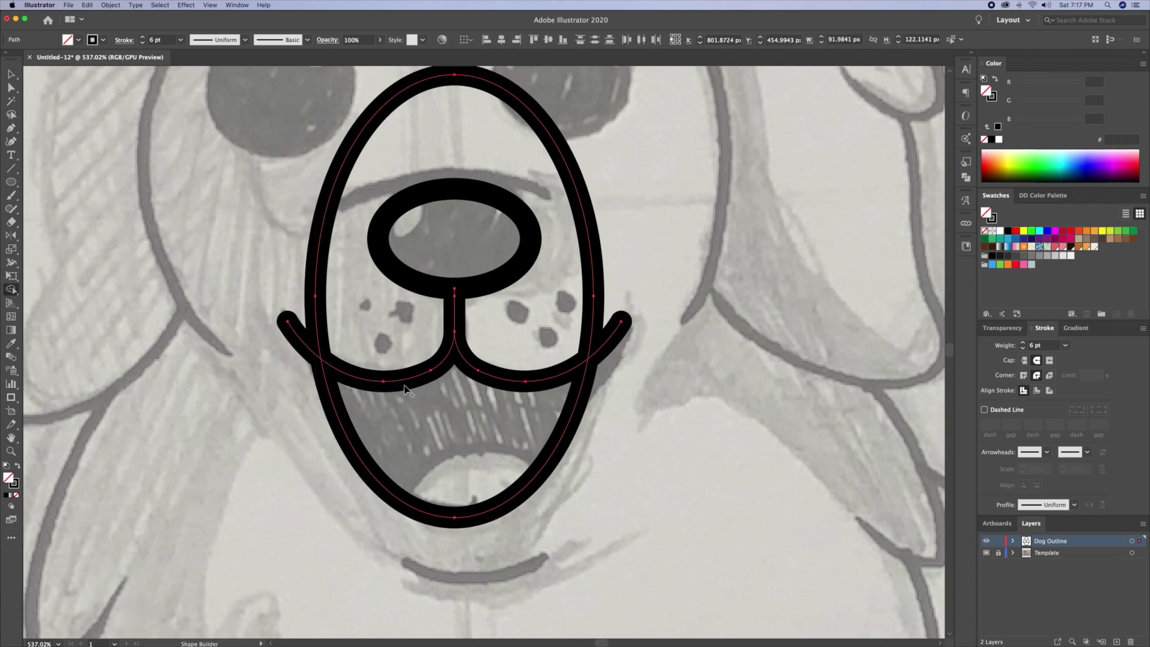
pyautogui.click(11, 290)
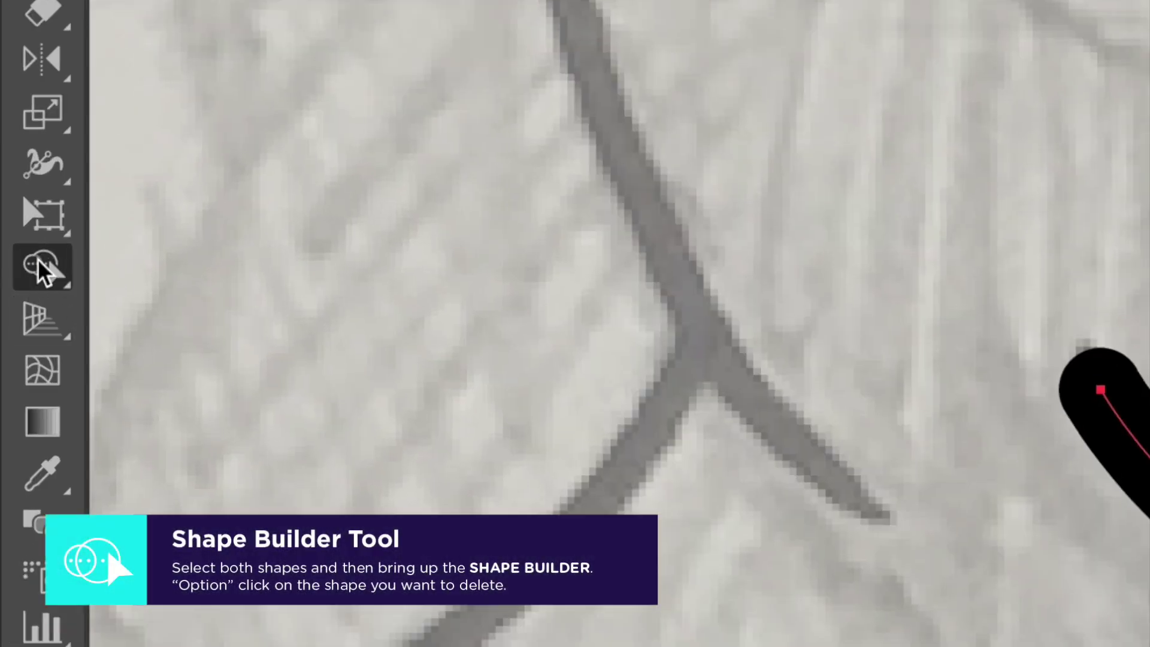
pyautogui.click(43, 266)
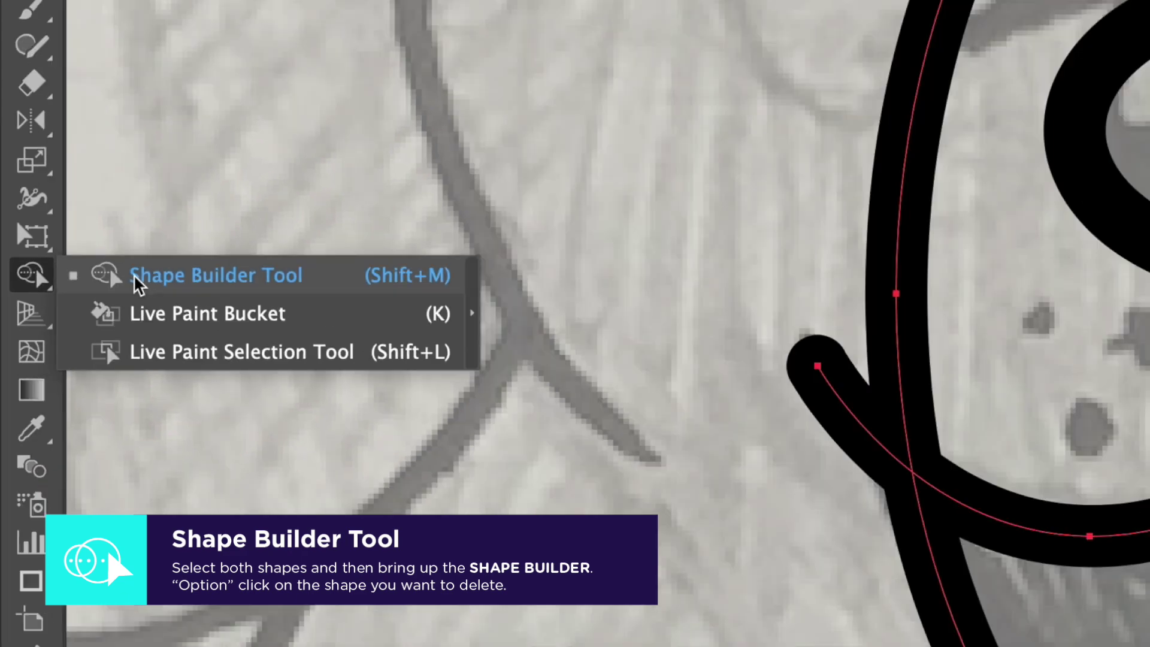
pyautogui.click(183, 274)
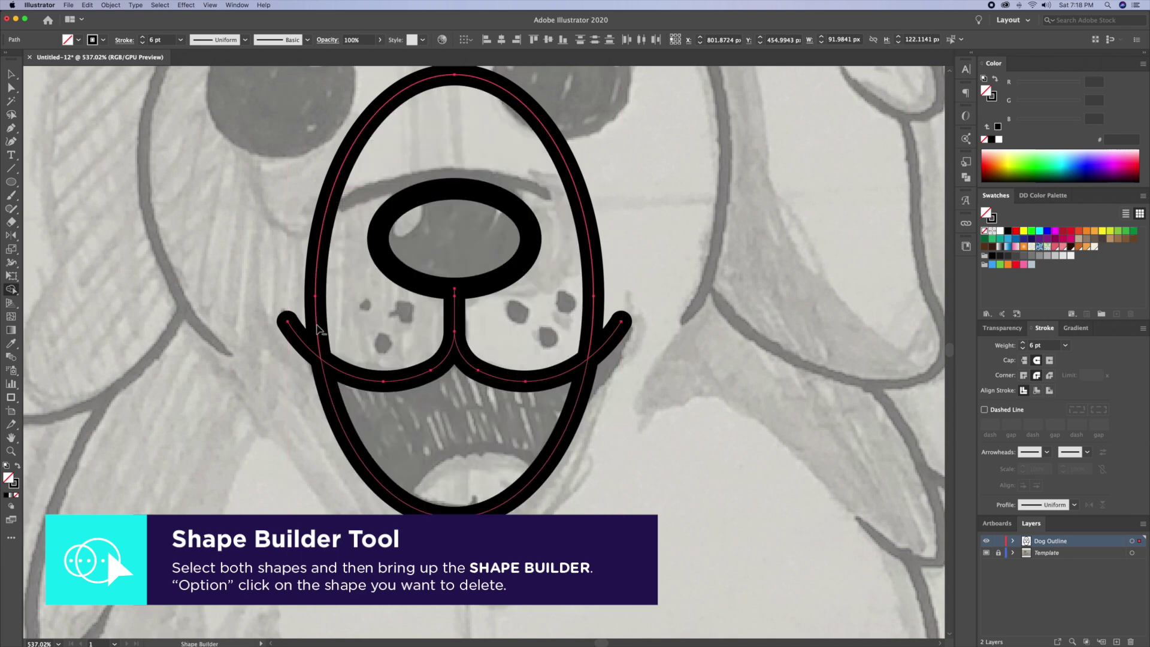
pyautogui.press('z')
pyautogui.moveTo(293, 303); pyautogui.dragTo(456, 304)
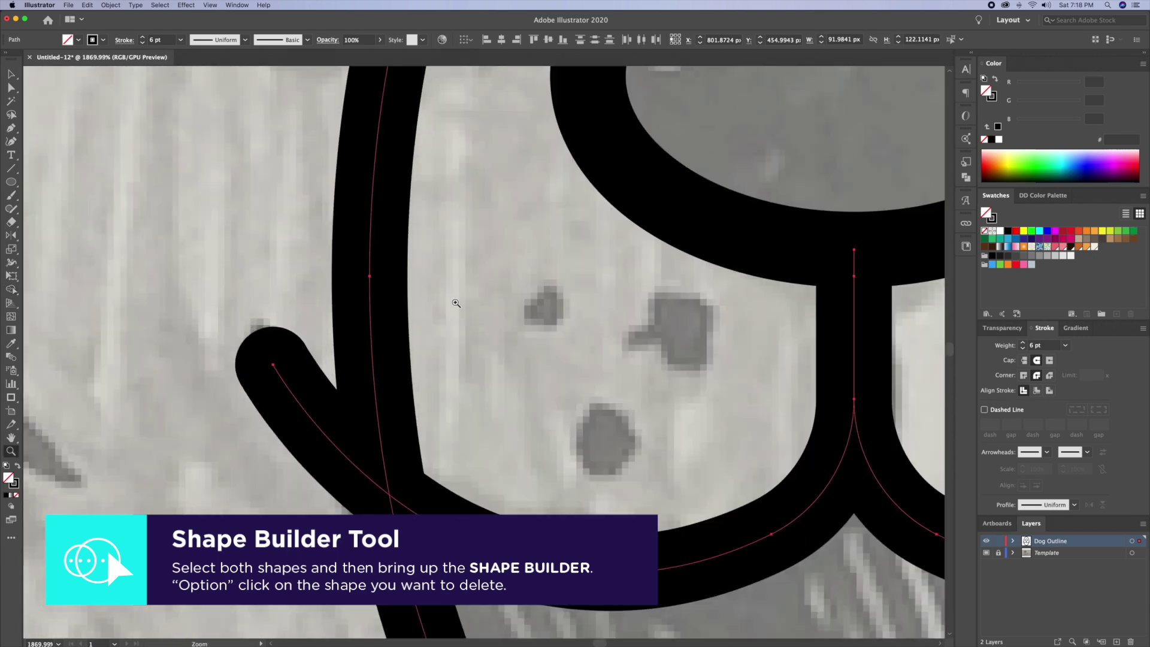
pyautogui.hotkey('shift', 'm')
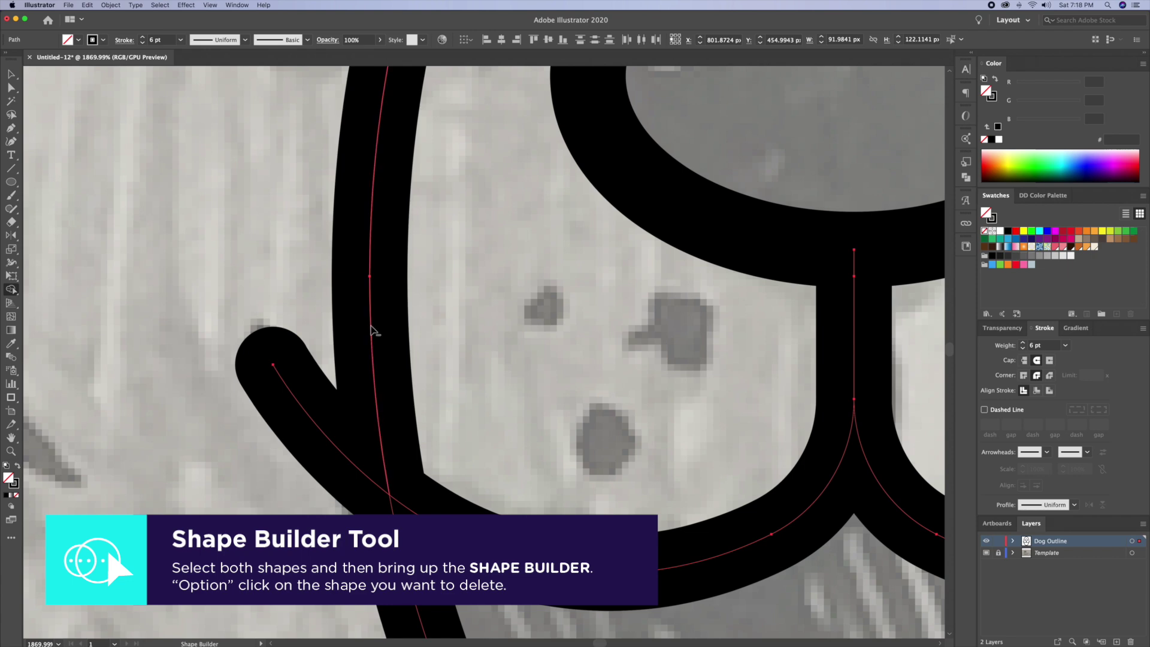
pyautogui.keyDown('alt'); pyautogui.click(371, 326); pyautogui.keyUp('alt')
pyautogui.press('z')
pyautogui.moveTo(449, 302)
pyautogui.mouseDown()
pyautogui.moveTo(349, 308)
pyautogui.moveTo(418, 311)
pyautogui.mouseUp()
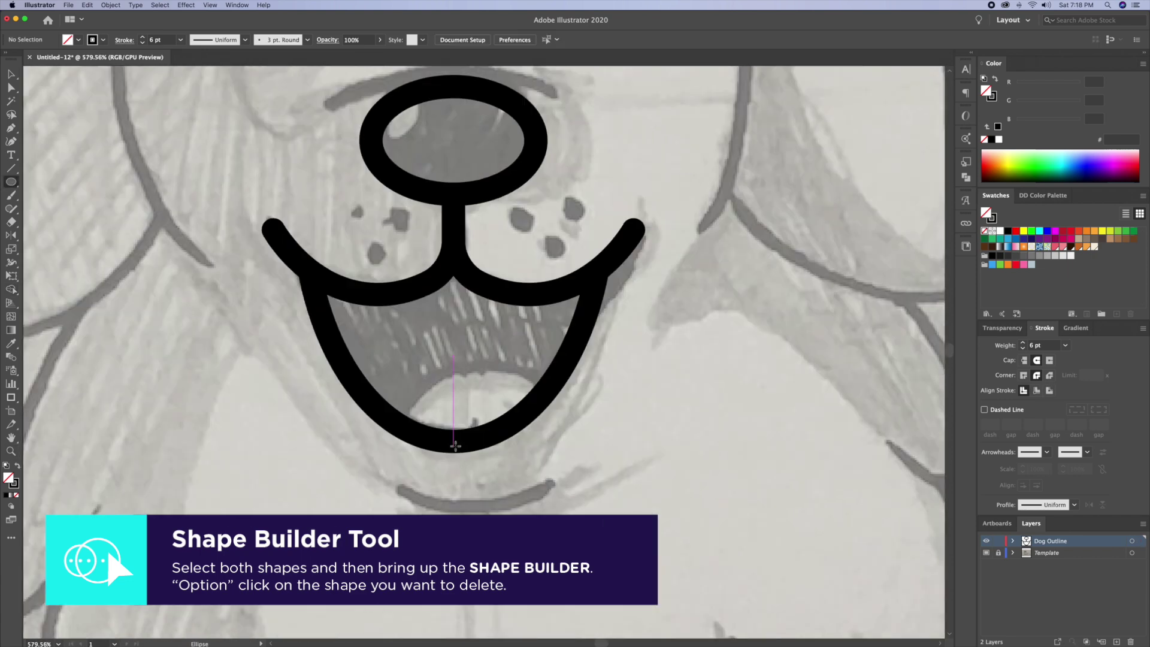
# - Draw an ellipse for the tongue centred on the mouth's bottom edge and keep only its arc inside the mouth
pyautogui.moveTo(454, 460); pyautogui.dragTo(564, 570)
pyautogui.press('super+a')
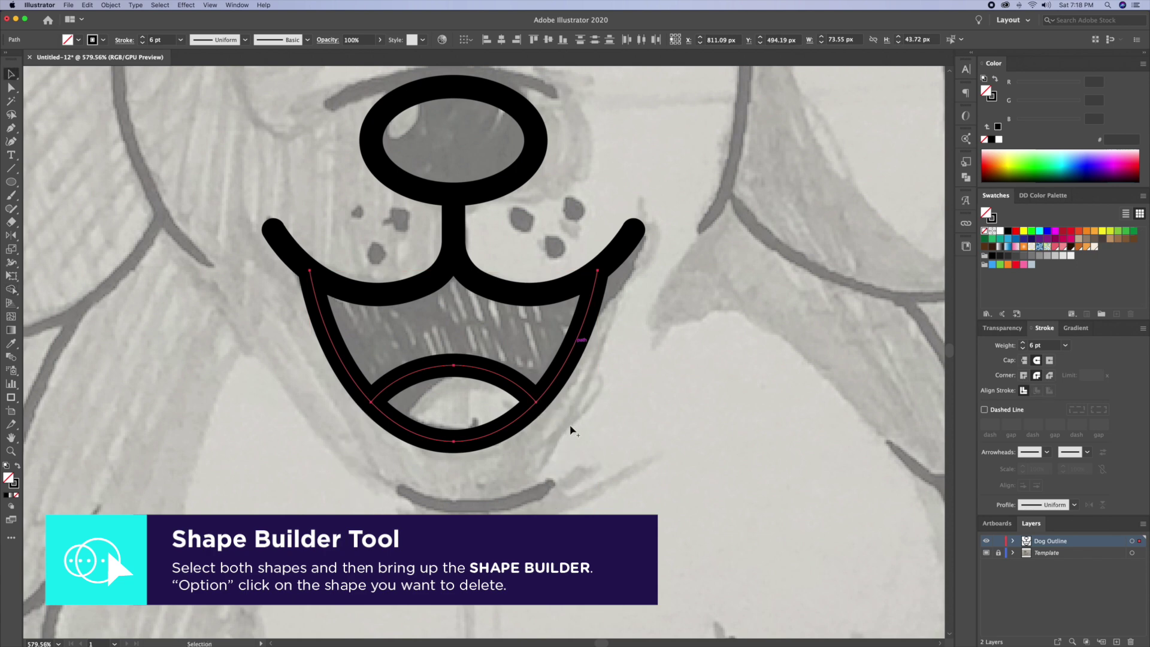
pyautogui.click(570, 430)
# - Draw a straight horizontal line about 37 px long over the sketched chin and position it beneath the mouth's centre
pyautogui.moveTo(527, 465); pyautogui.dragTo(542, 423)
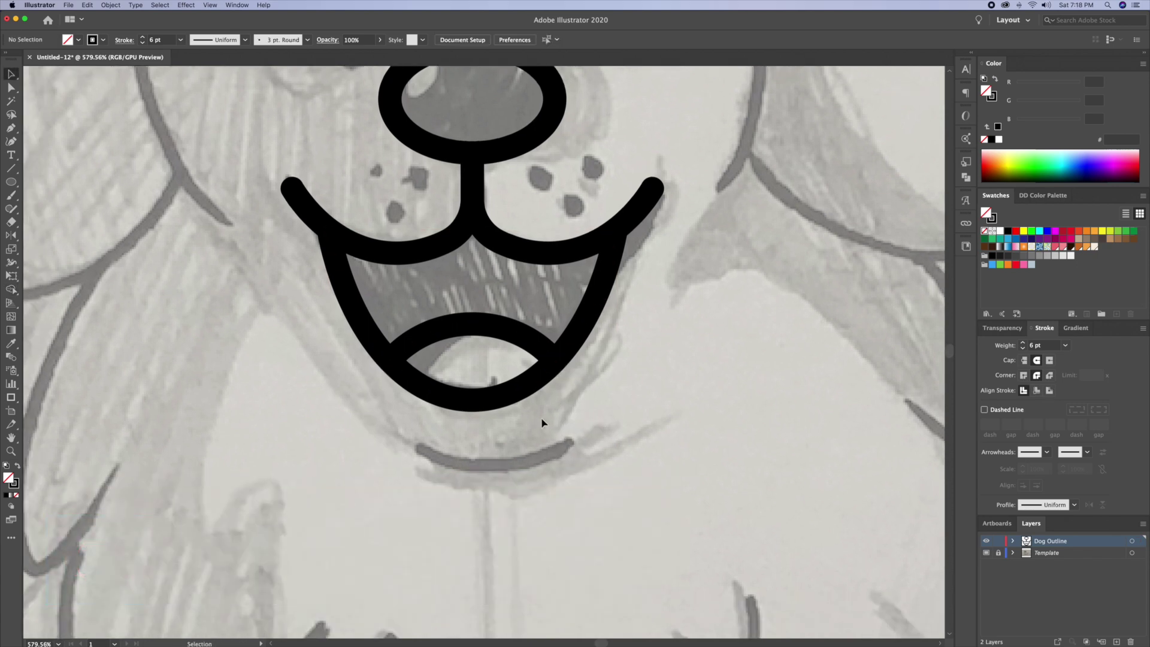
pyautogui.click(416, 451)
pyautogui.keyDown('shift'); pyautogui.click(566, 451); pyautogui.keyUp('shift')
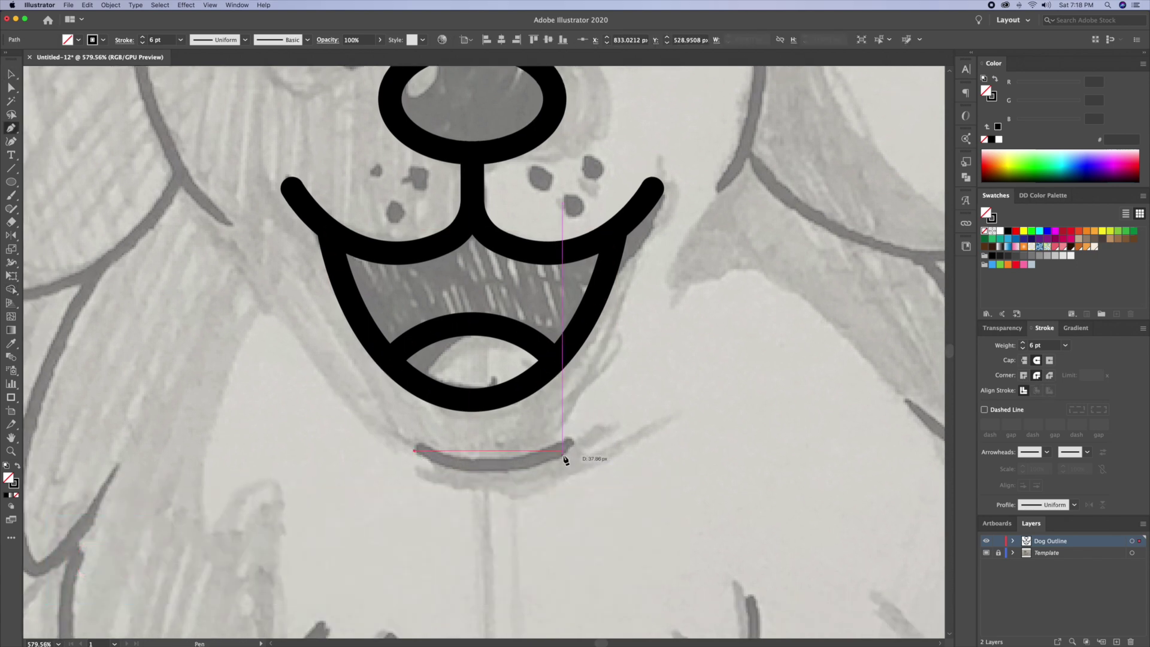
pyautogui.press('v')
pyautogui.moveTo(527, 458)
pyautogui.mouseDown()
pyautogui.moveTo(511, 457)
pyautogui.moveTo(539, 451)
pyautogui.mouseUp()
pyautogui.click(489, 484)
pyautogui.click(542, 452)
pyautogui.click(502, 422)
# - Bend the chin line downward with a horizontal Arc warp of -30% and expand its appearance
pyautogui.click(502, 450)
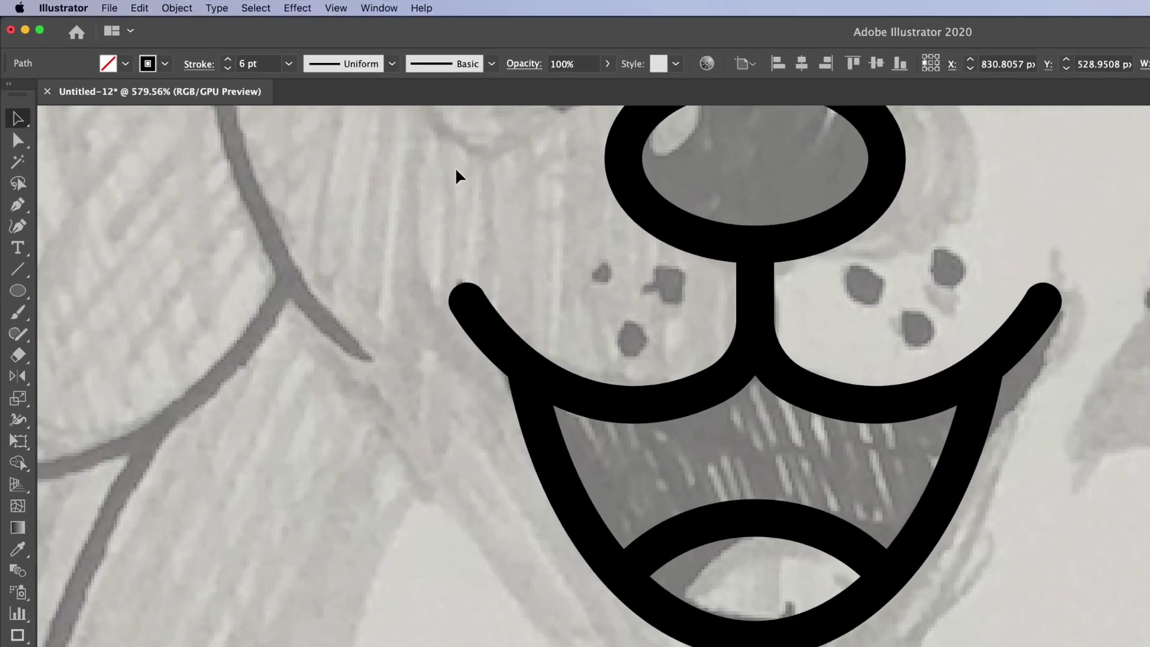
pyautogui.click(305, 12)
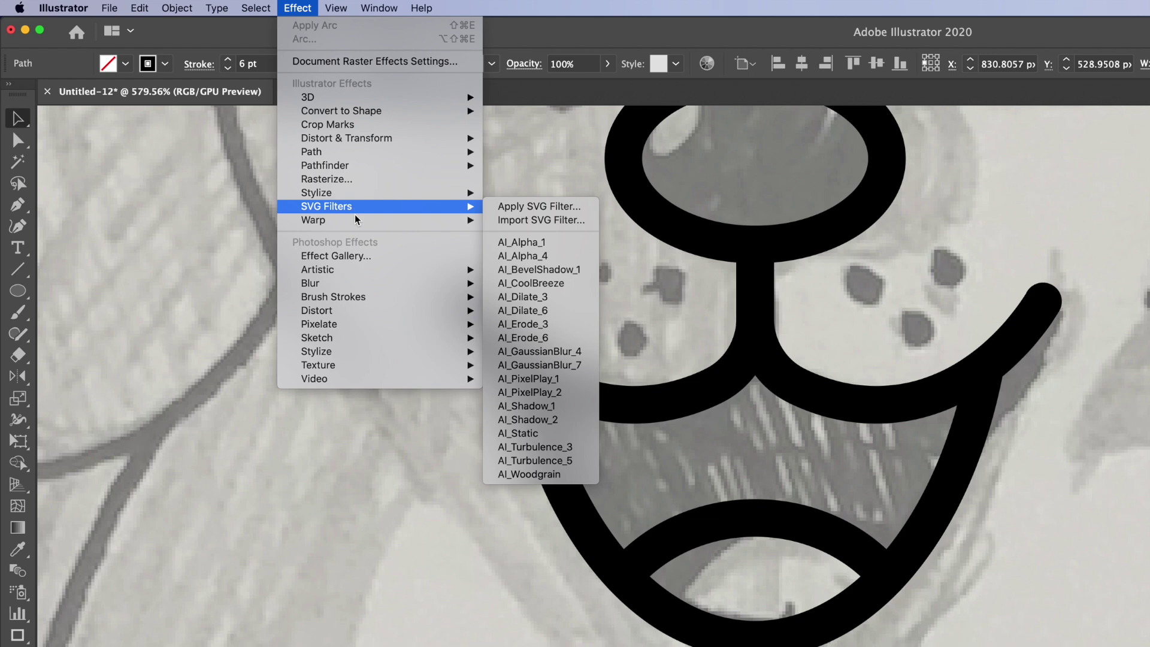
pyautogui.moveTo(356, 221)
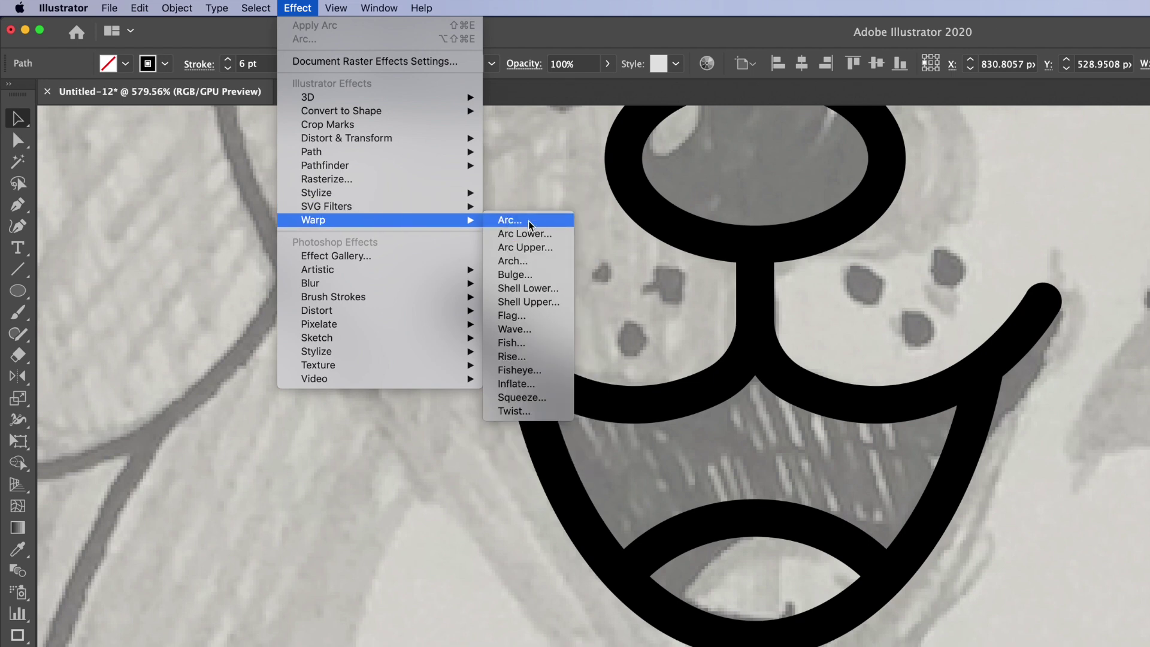
pyautogui.click(510, 220)
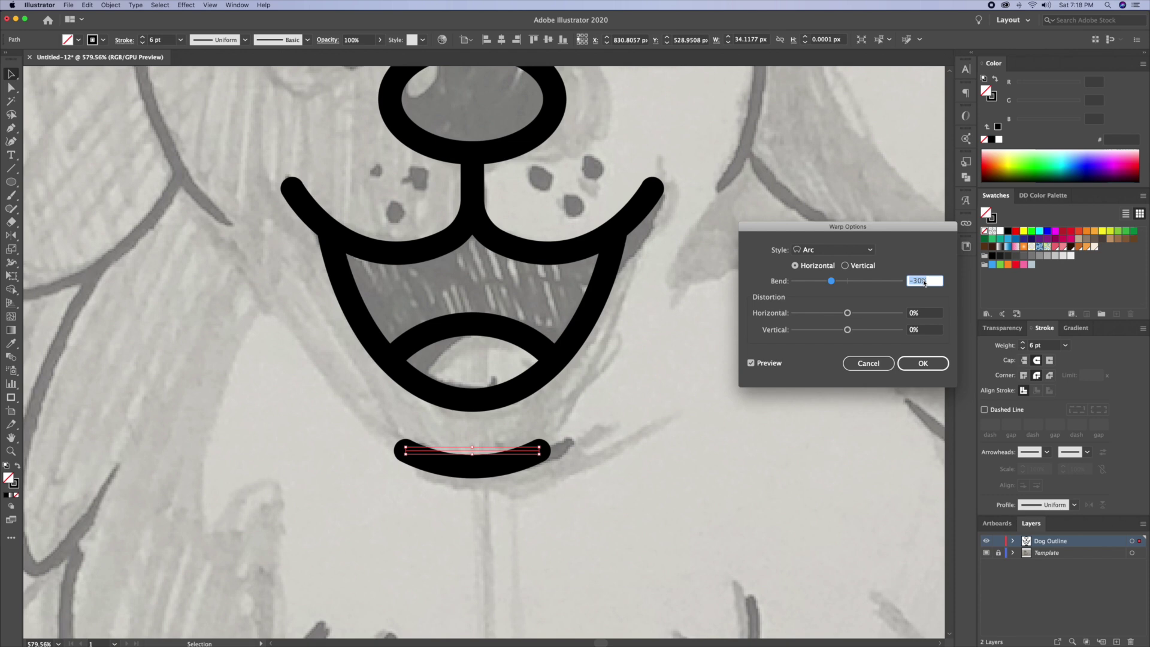
pyautogui.press('Return')
pyautogui.click(110, 5)
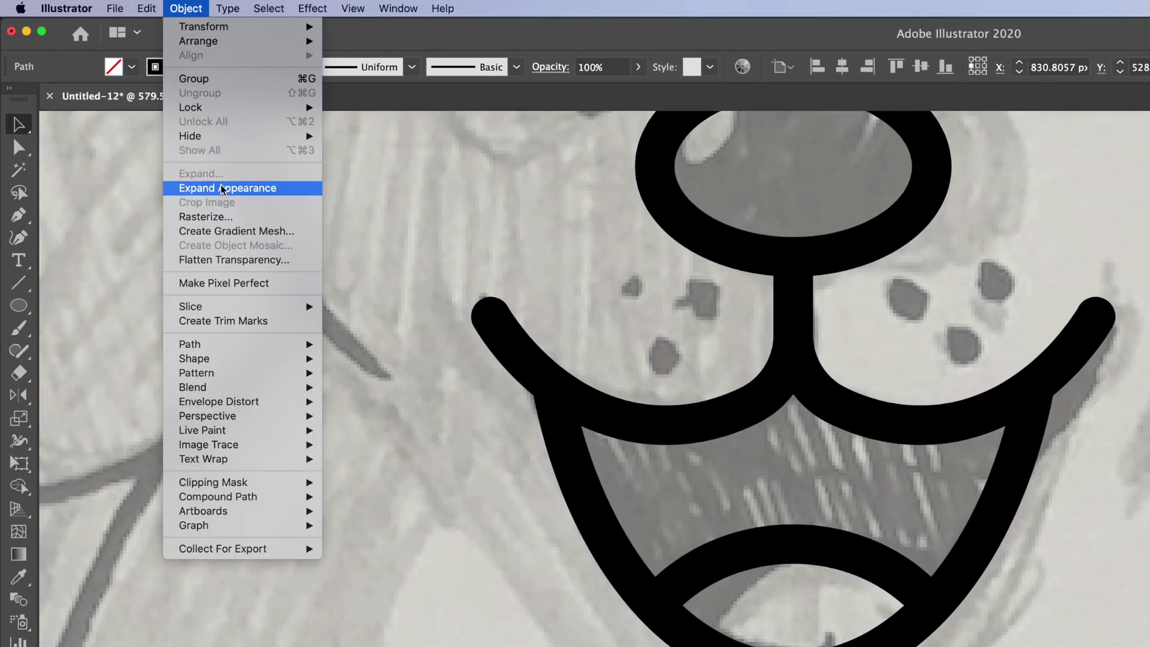
pyautogui.click(183, 193)
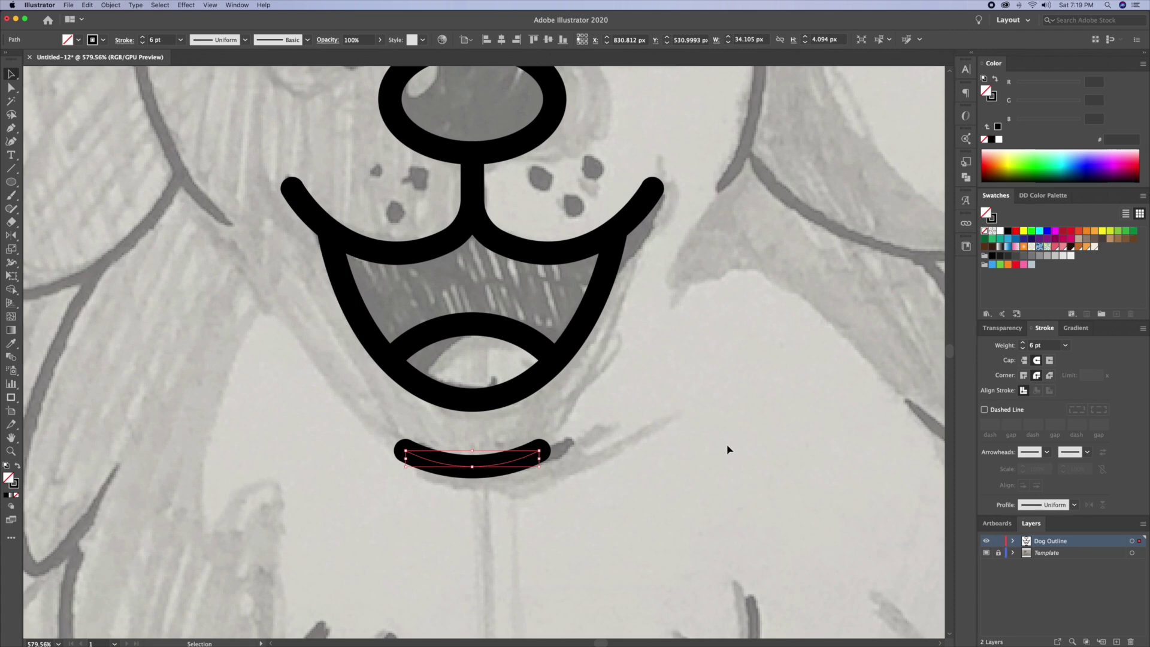
pyautogui.click(728, 449)
# - Draw an ellipse about 35 by 31 px over the sketched left eye
pyautogui.moveTo(388, 238); pyautogui.dragTo(423, 260)
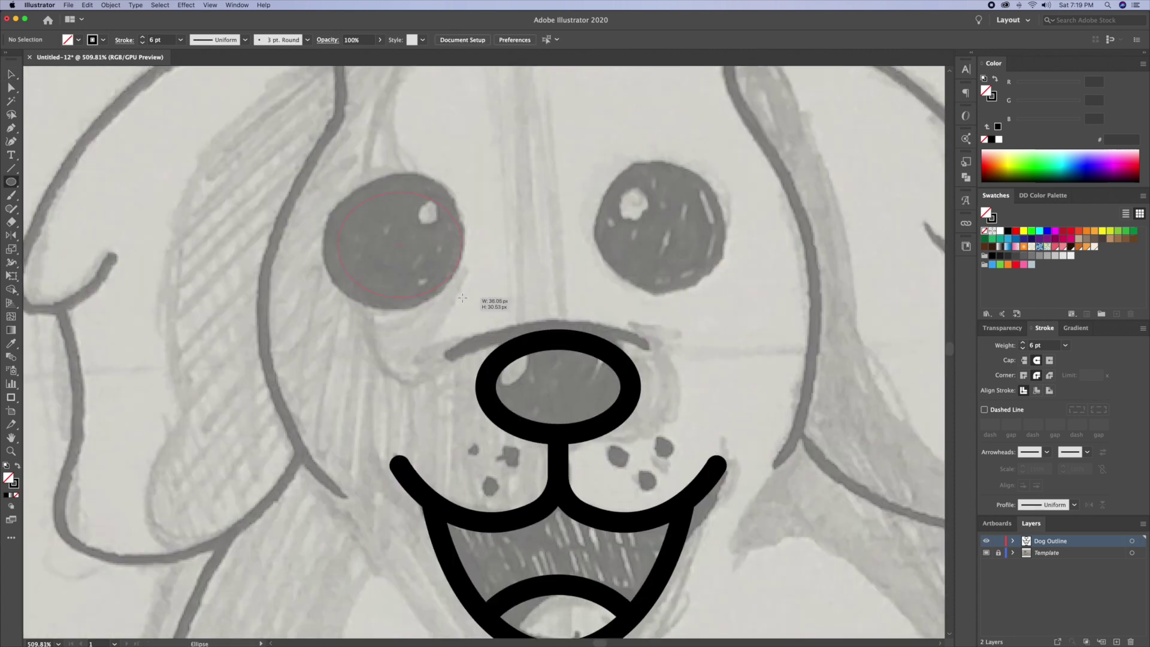
pyautogui.moveTo(461, 297); pyautogui.dragTo(461, 298)
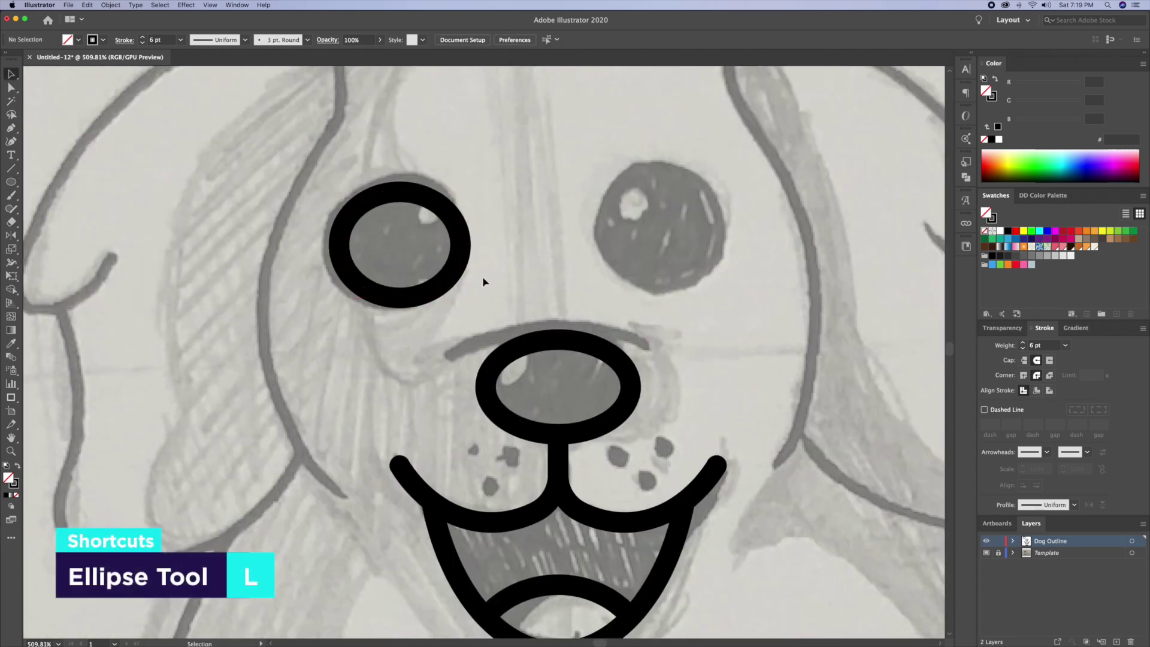
pyautogui.press('z')
pyautogui.moveTo(377, 236); pyautogui.dragTo(426, 242)
pyautogui.click(492, 278)
pyautogui.click(514, 282)
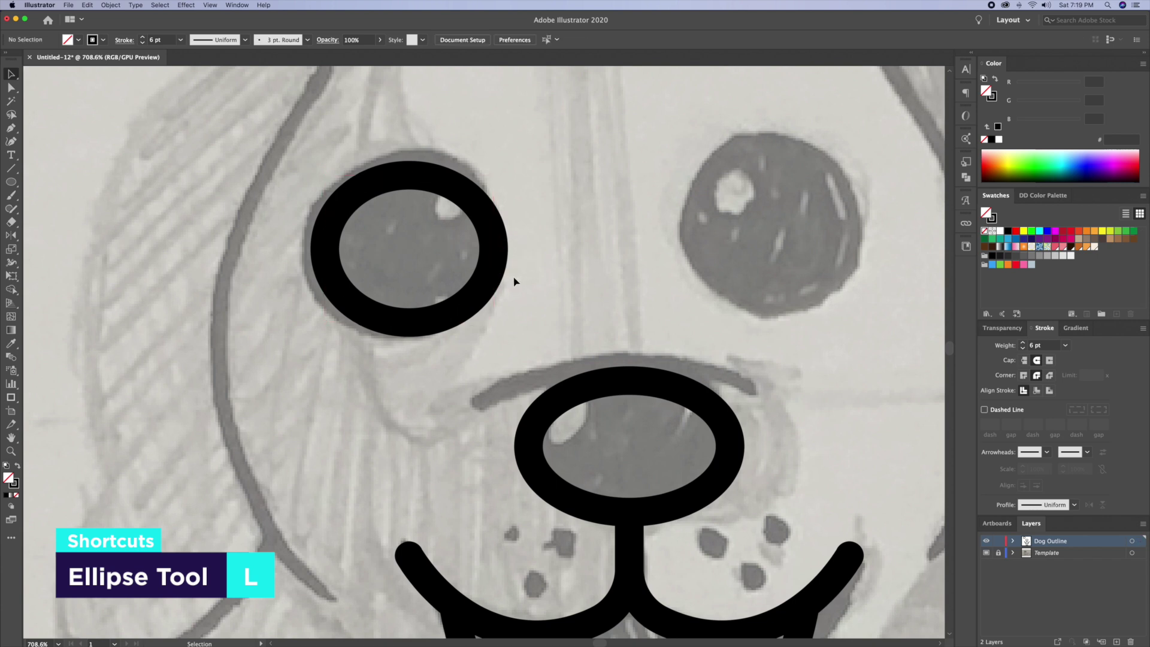
# - Swap the left eye's stroke and fill to make it solid black and enlarge it slightly
pyautogui.click(431, 183)
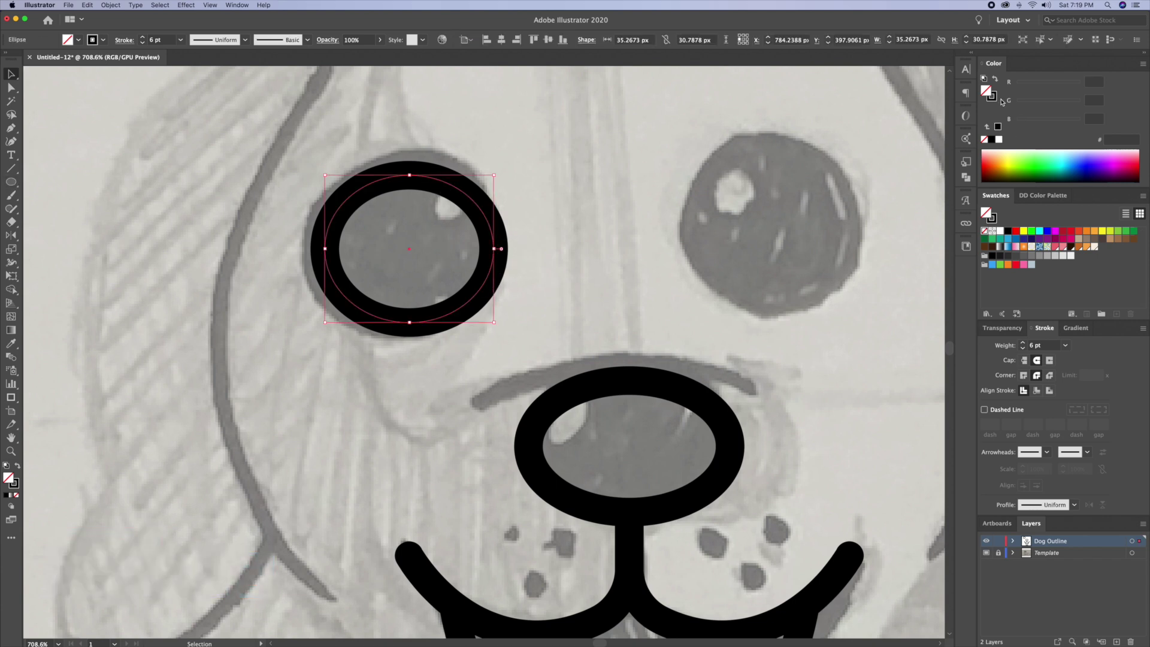
pyautogui.hotkey('shift', 'x')
pyautogui.moveTo(495, 175); pyautogui.dragTo(499, 170)
pyautogui.click(518, 187)
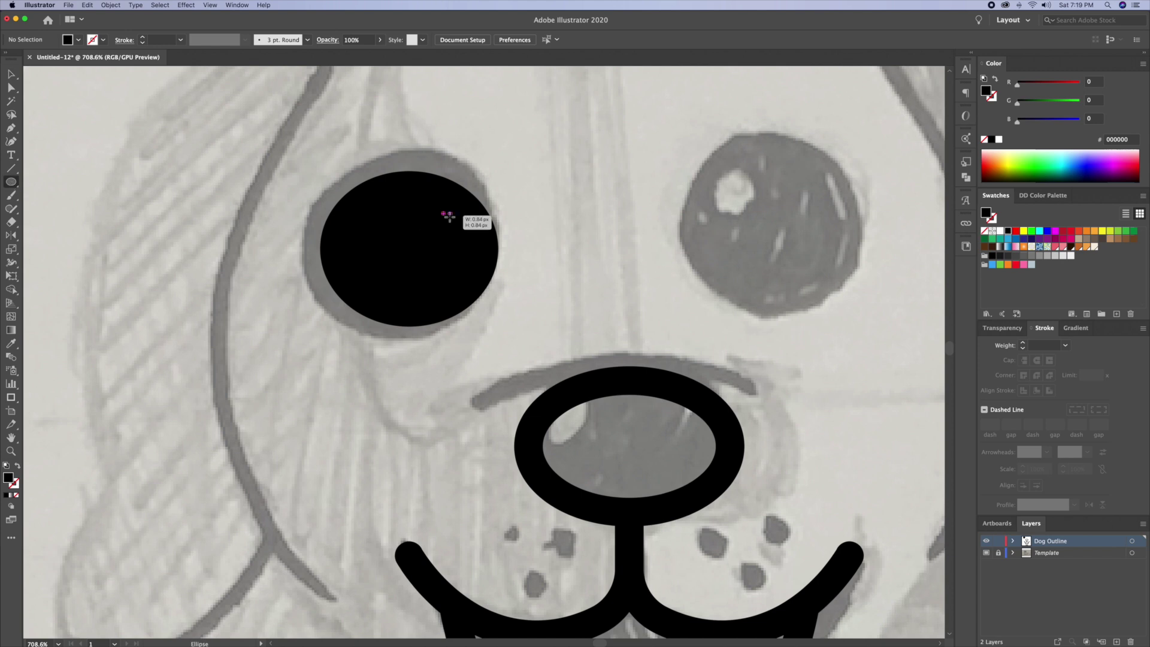
# - Draw a small white highlight ellipse in the upper right of the left eye and adjust its shape and position
pyautogui.moveTo(450, 216)
pyautogui.mouseDown()
pyautogui.moveTo(462, 229)
pyautogui.moveTo(453, 218)
pyautogui.mouseUp()
pyautogui.click(999, 139)
pyautogui.press('v')
pyautogui.click(584, 216)
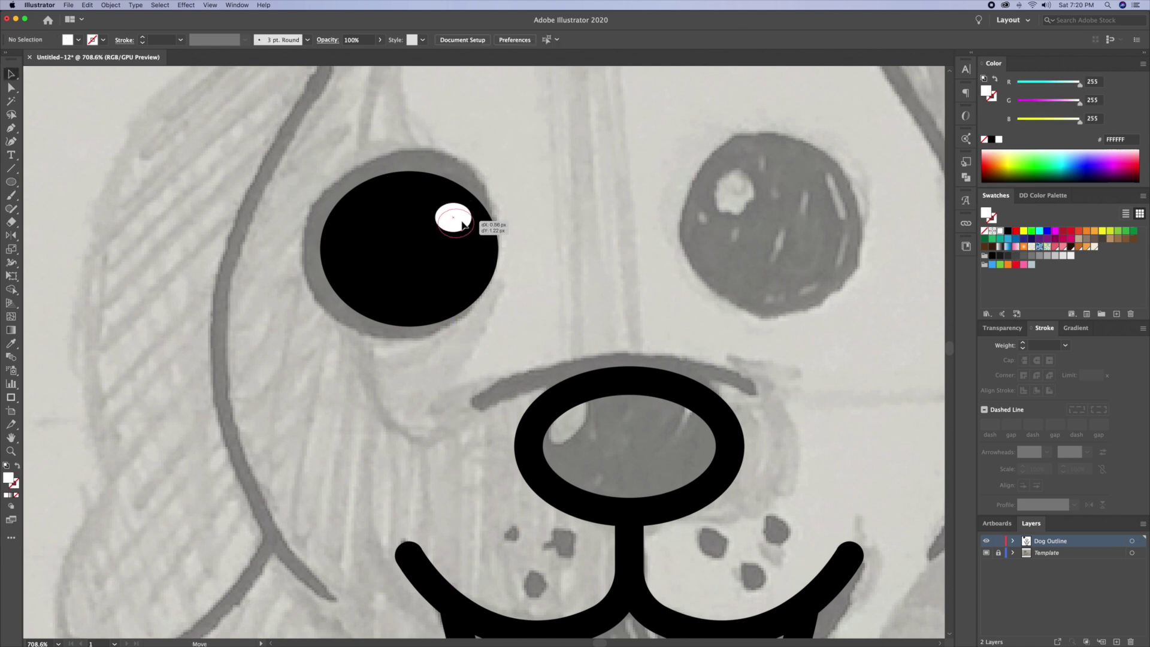
pyautogui.click(455, 233)
pyautogui.scroll(3, 456, 232)
pyautogui.moveTo(502, 284); pyautogui.dragTo(503, 291)
pyautogui.click(568, 211)
# - Reflect a copy of the left eye and its highlight across the vertical axis through the nose's centre
pyautogui.scroll(-3, 568, 211)
pyautogui.moveTo(503, 198); pyautogui.dragTo(414, 259)
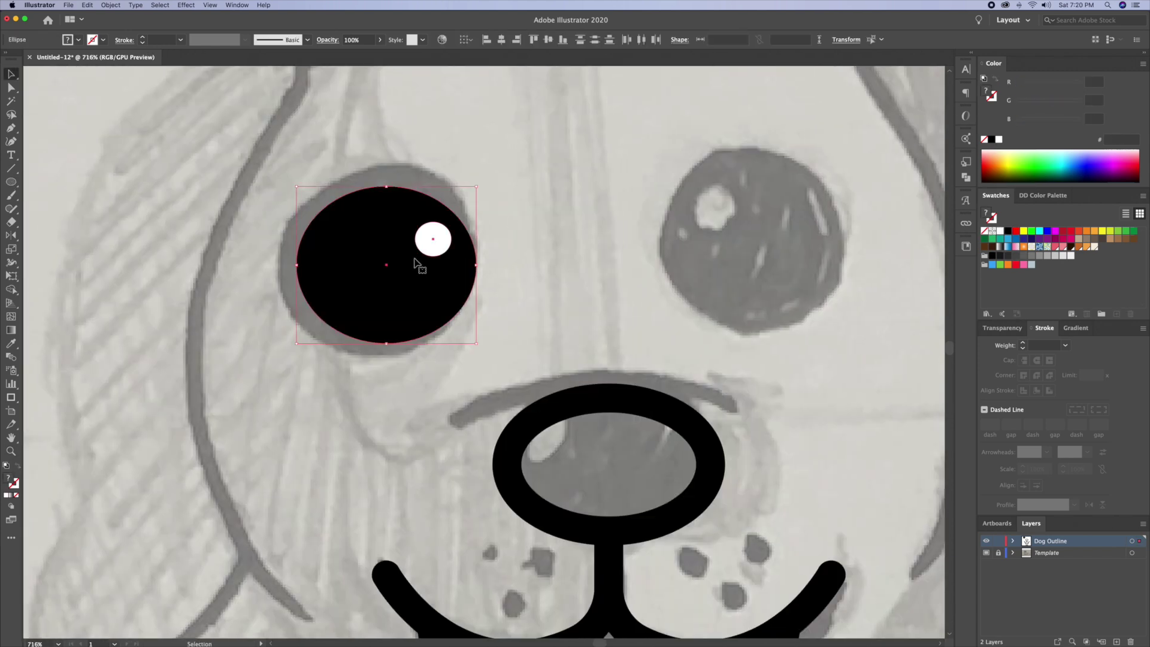
pyautogui.click(11, 236)
pyautogui.keyDown('alt'); pyautogui.click(609, 400); pyautogui.keyUp('alt')
pyautogui.click(287, 332)
# - Hide the template sketch and move the left eye with its highlight inward
pyautogui.scroll(-2, 569, 301)
pyautogui.moveTo(485, 296); pyautogui.dragTo(432, 277)
pyautogui.press('super+shift+w')
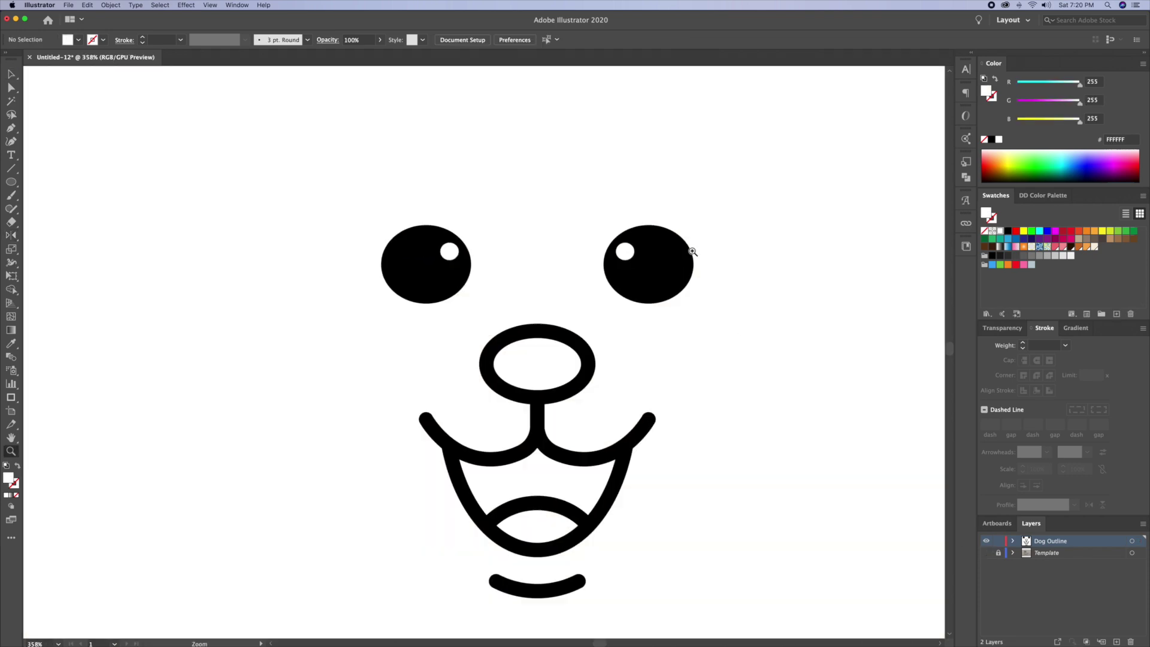
pyautogui.press('v')
pyautogui.moveTo(690, 244); pyautogui.dragTo(597, 292)
pyautogui.moveTo(498, 213); pyautogui.dragTo(414, 288)
pyautogui.hotkey('shift', 'Right')
pyautogui.press('Left')
pyautogui.press('Left')
pyautogui.press('Left')
# - Move the right eye with its highlight inward to match the left eye's spacing from the nose
pyautogui.moveTo(556, 166); pyautogui.dragTo(737, 329)
pyautogui.press('Right')
pyautogui.press('Right')
pyautogui.press('Right')
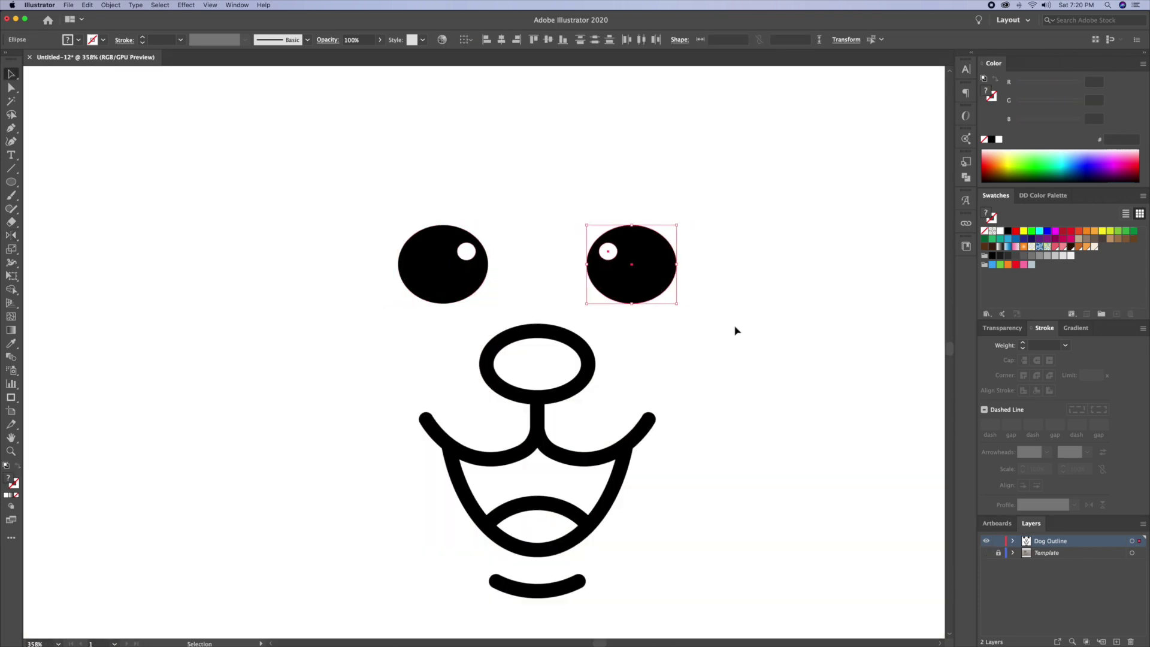
pyautogui.click(737, 328)
# - Show the Template layer again, toggling it to compare the traced face with the sketch
pyautogui.press('super+shift+w')
pyautogui.moveTo(736, 396); pyautogui.dragTo(617, 358)
pyautogui.click(987, 553)
pyautogui.moveTo(898, 551); pyautogui.dragTo(726, 492)
pyautogui.moveTo(726, 492); pyautogui.dragTo(689, 436)
pyautogui.moveTo(580, 368); pyautogui.dragTo(616, 374)
pyautogui.click(987, 553)
pyautogui.moveTo(443, 273); pyautogui.dragTo(478, 284)
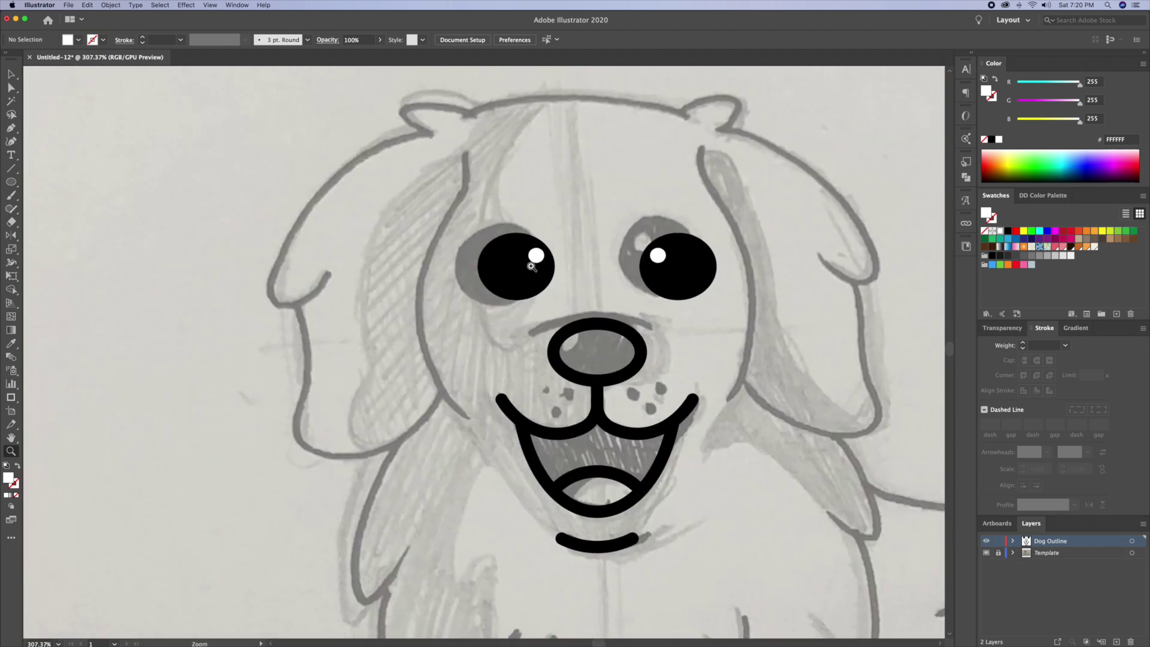
# - Trace the left side of the face with the Pen tool from beside the mouth up to the ear's inner top
pyautogui.click(471, 422)
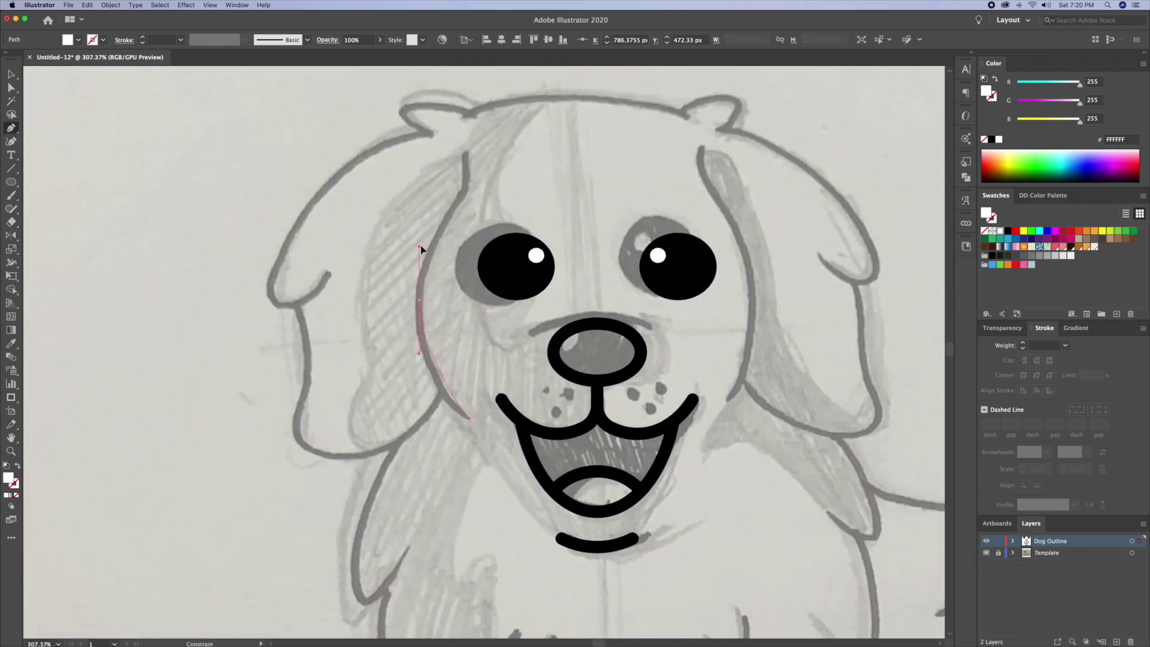
pyautogui.moveTo(421, 257); pyautogui.dragTo(419, 228)
pyautogui.moveTo(469, 190); pyautogui.dragTo(472, 171)
pyautogui.click(633, 392)
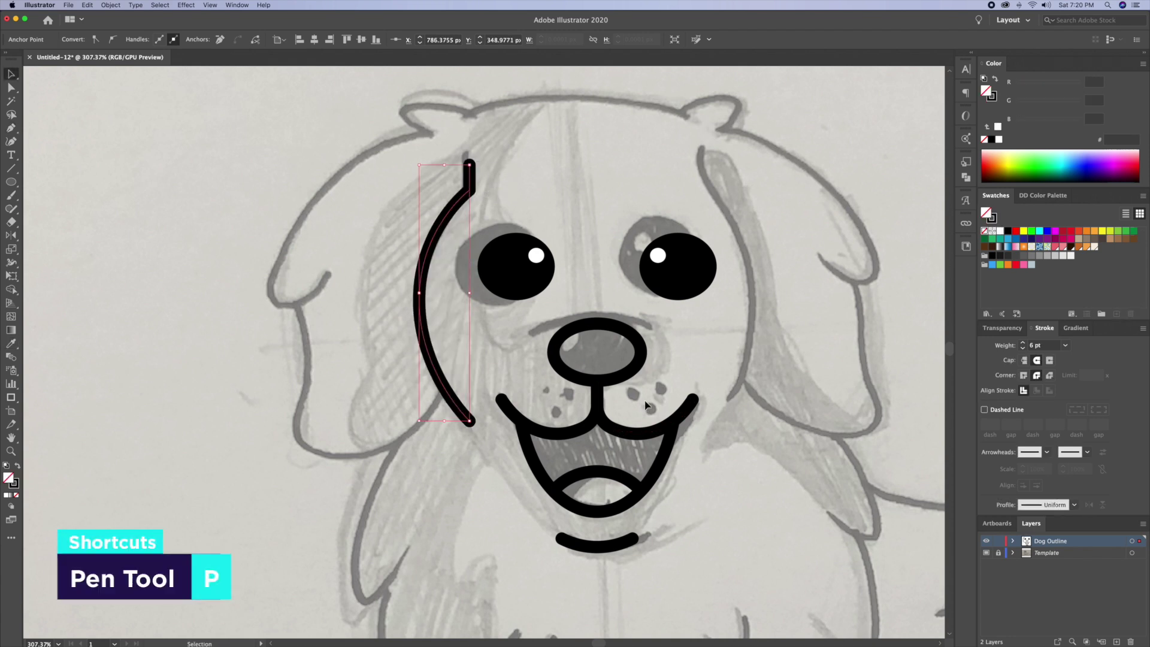
pyautogui.press('super+shift+a')
pyautogui.press('v')
# - Draw an ellipse about 258 by 183 px centred on the face, with its top on the sketched crown of the head
pyautogui.scroll(3, 526, 209)
pyautogui.hscroll(-2, 539, 222)
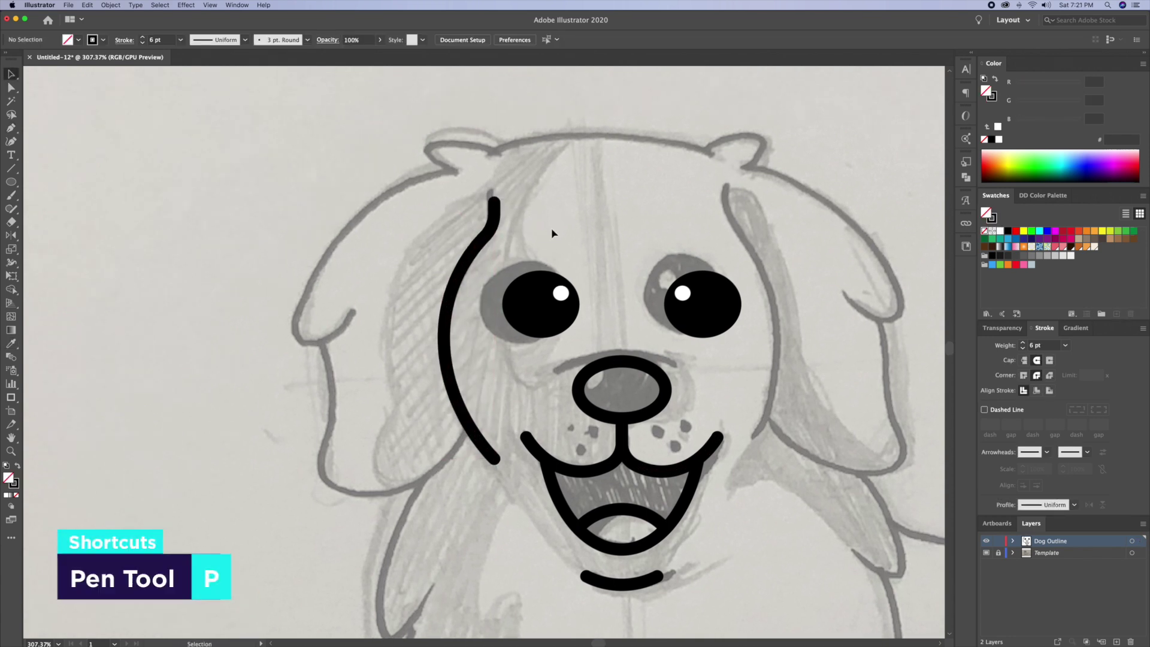
pyautogui.press('l')
pyautogui.moveTo(622, 327); pyautogui.dragTo(891, 517)
pyautogui.hscroll(4, 518, 371)
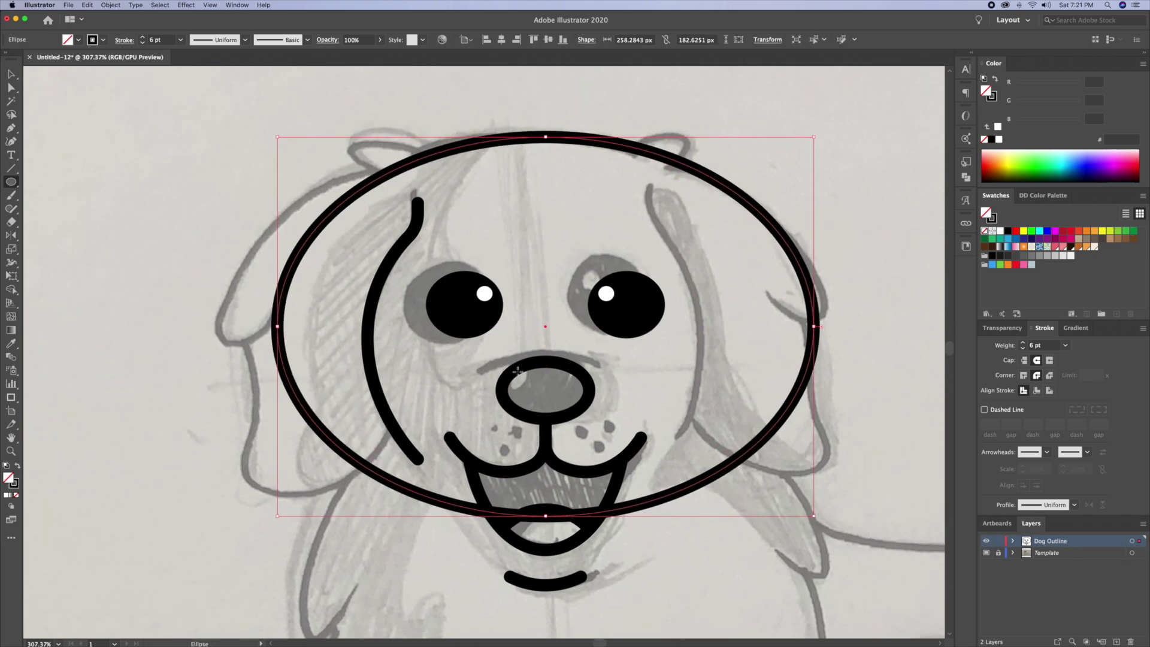
pyautogui.press('v')
pyautogui.click(504, 223)
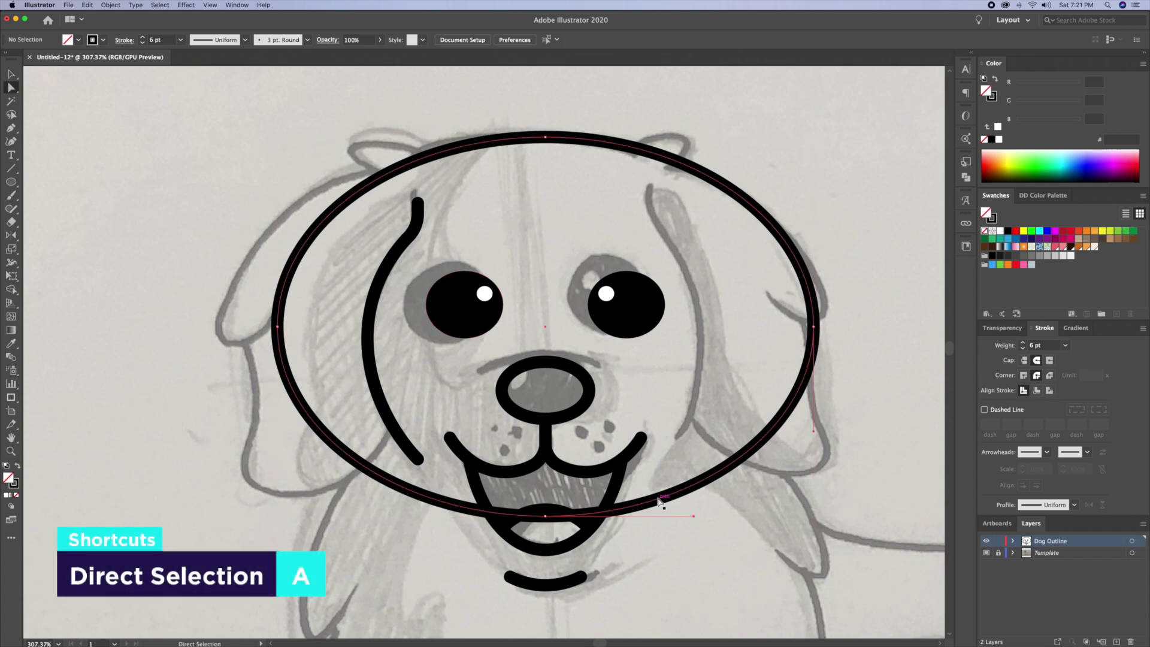
# - Delete the head ellipse's bottom and right anchor points to keep only its upper-left arc
pyautogui.click(546, 516)
pyautogui.press('Delete')
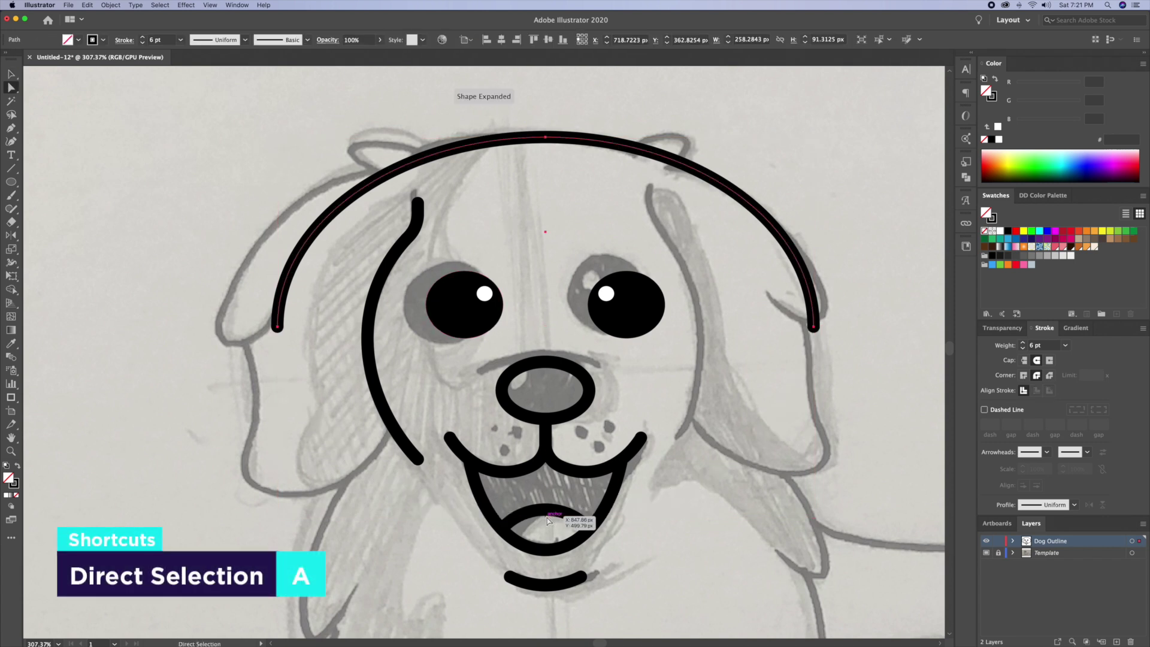
pyautogui.click(813, 327)
pyautogui.press('Delete')
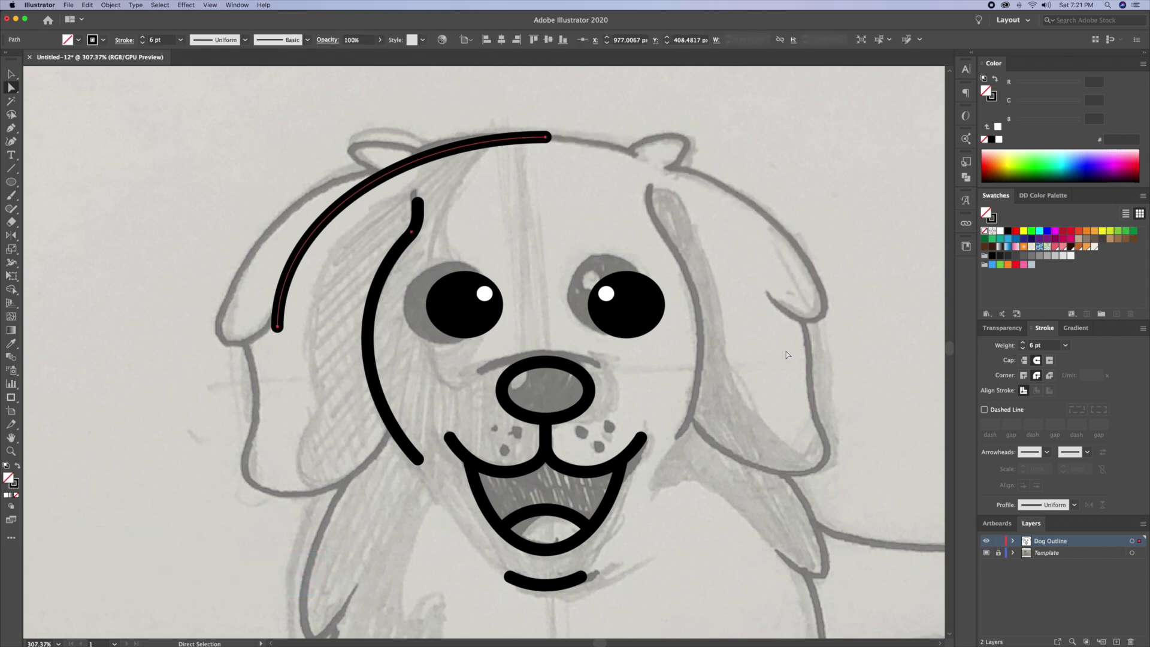
pyautogui.press('v')
pyautogui.click(713, 235)
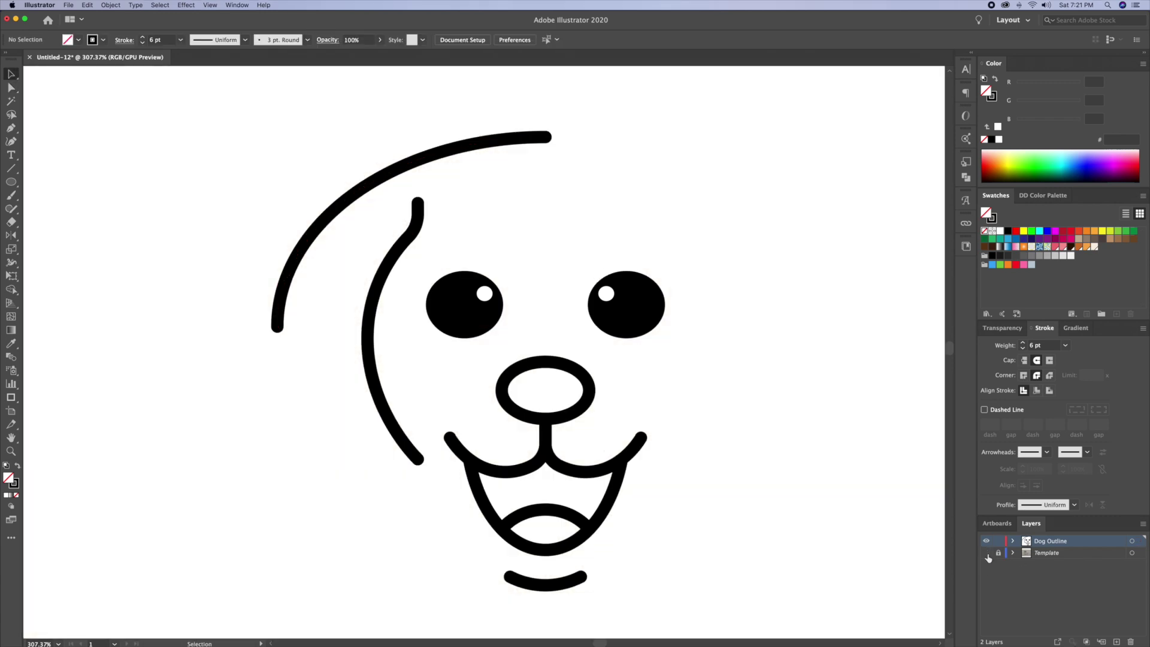
# - Show the template and cut the head arc back to an added anchor where the left fur tuft begins
pyautogui.click(986, 554)
pyautogui.moveTo(327, 286); pyautogui.dragTo(457, 320)
pyautogui.click(521, 205)
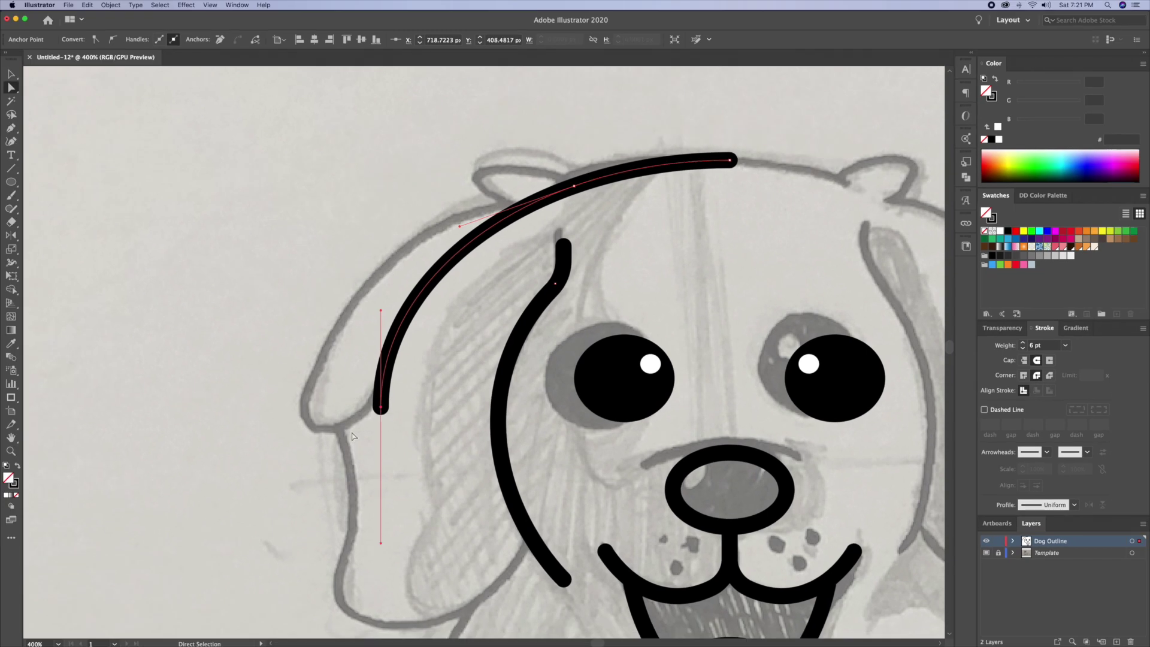
pyautogui.press('Delete')
pyautogui.click(606, 205)
# - Continue the head arc with the Pen tool around the left tuft and down the upper ear to its small inward hook
pyautogui.click(573, 189)
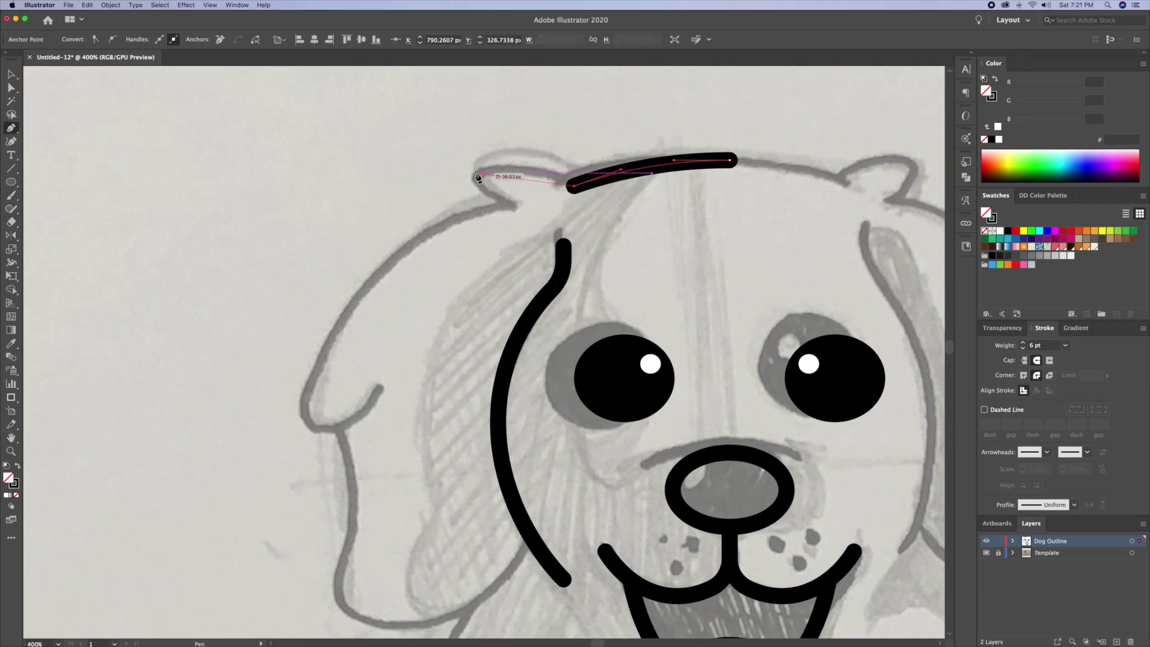
pyautogui.moveTo(410, 193); pyautogui.dragTo(408, 193)
pyautogui.scroll(-3, 514, 213)
pyautogui.hscroll(-3, 513, 213)
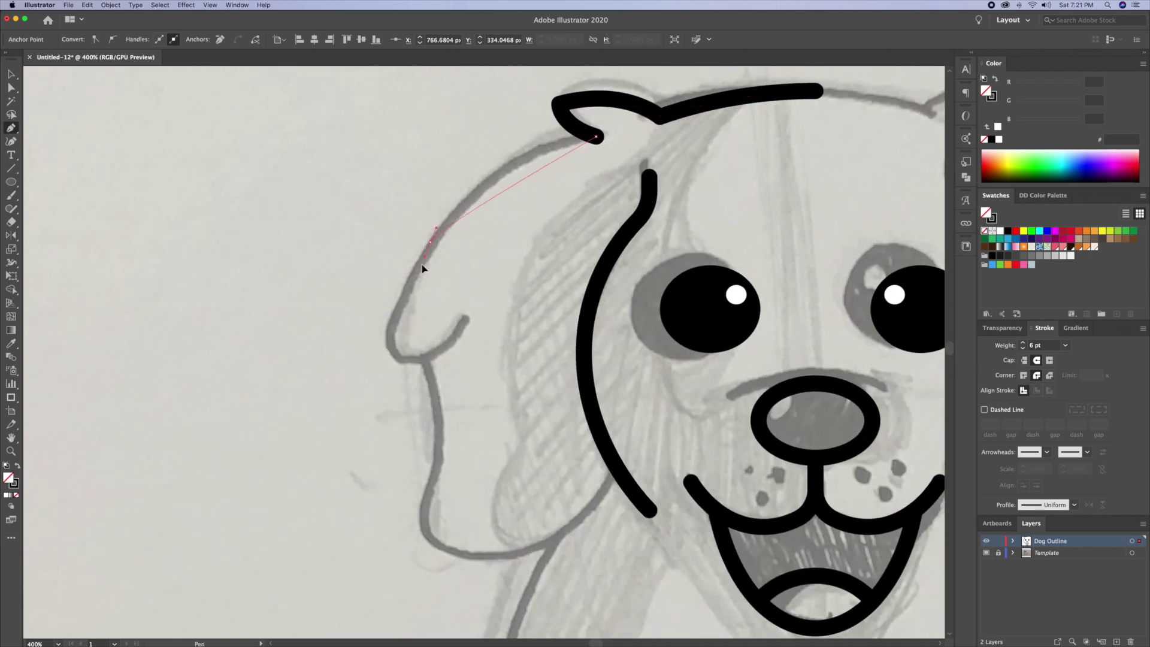
pyautogui.moveTo(430, 243); pyautogui.dragTo(399, 360)
pyautogui.click(397, 363)
pyautogui.moveTo(460, 331); pyautogui.dragTo(478, 305)
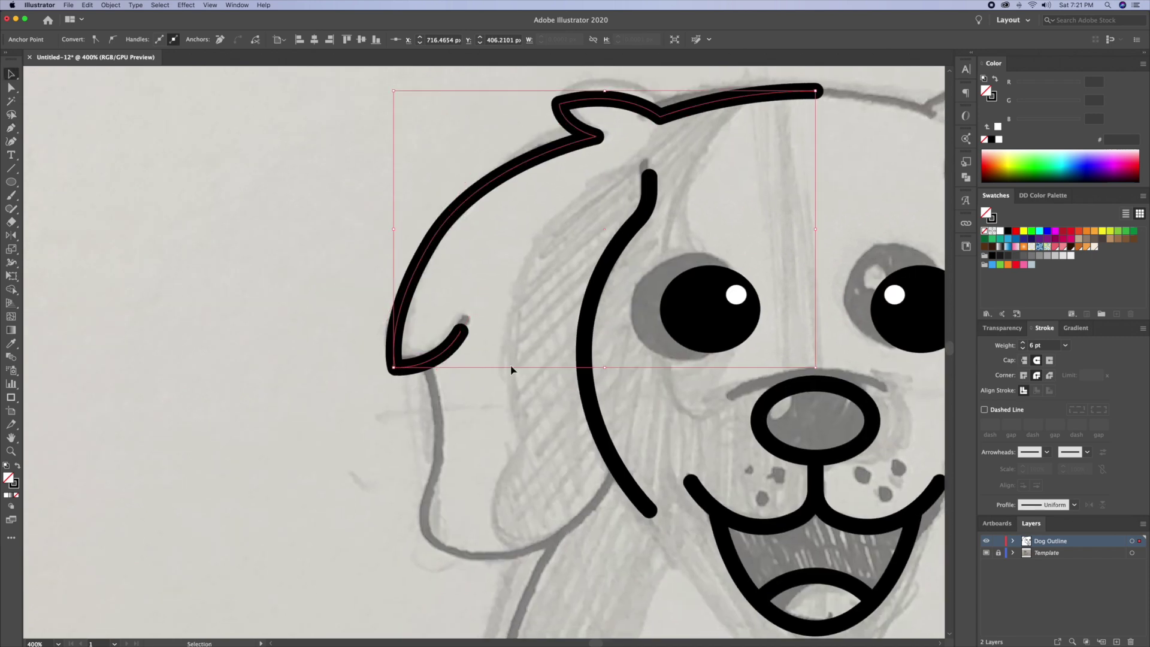
pyautogui.keyDown('super'); pyautogui.click(514, 370); pyautogui.keyUp('super')
# - Trace the lower part of the left ear with the Pen tool, from below the hook around to the face line
pyautogui.scroll(-3, 513, 370)
pyautogui.hscroll(2, 514, 370)
pyautogui.click(388, 292)
pyautogui.moveTo(396, 400); pyautogui.dragTo(363, 478)
pyautogui.moveTo(451, 487); pyautogui.dragTo(513, 484)
pyautogui.click(577, 397)
pyautogui.press('v')
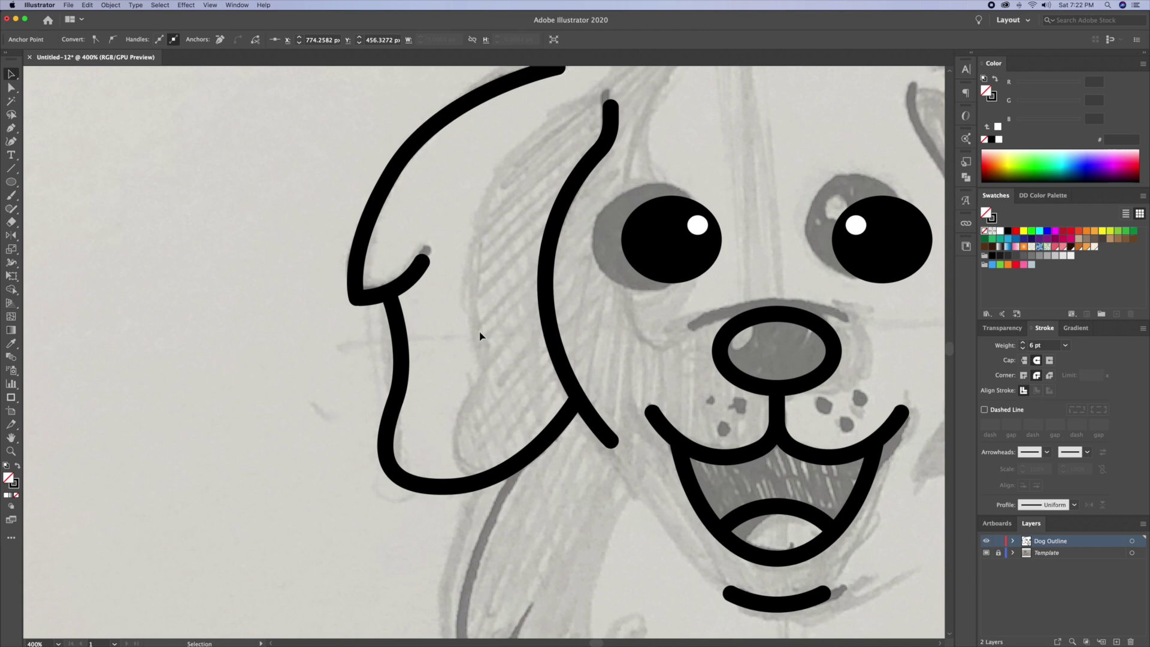
# - Reflect a copy of the left head, ear and face outlines across the head's vertical centre line
pyautogui.scroll(-3, 480, 336)
pyautogui.moveTo(150, 270); pyautogui.dragTo(323, 385)
pyautogui.press('i')
pyautogui.press('o')
pyautogui.keyDown('alt'); pyautogui.click(464, 370); pyautogui.keyUp('alt')
pyautogui.press('v')
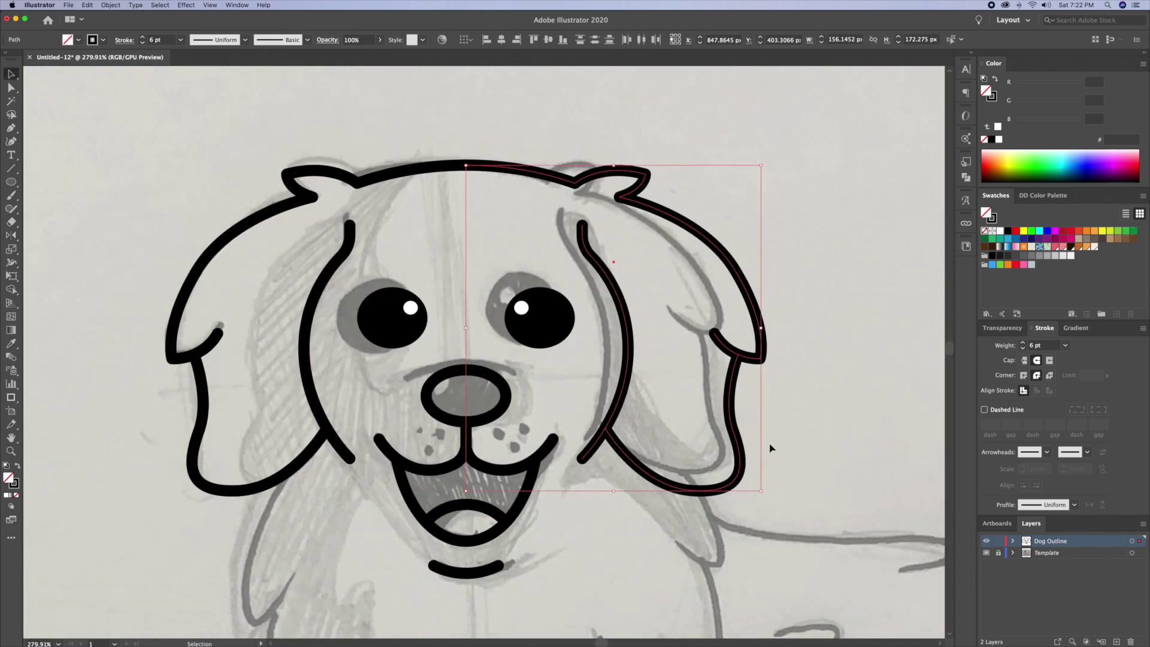
pyautogui.click(627, 538)
# - Hide the template and shift the left and right ear and face outlines slightly inward
pyautogui.press('super+shift+w')
pyautogui.moveTo(751, 496); pyautogui.dragTo(731, 503)
pyautogui.moveTo(360, 328); pyautogui.dragTo(388, 329)
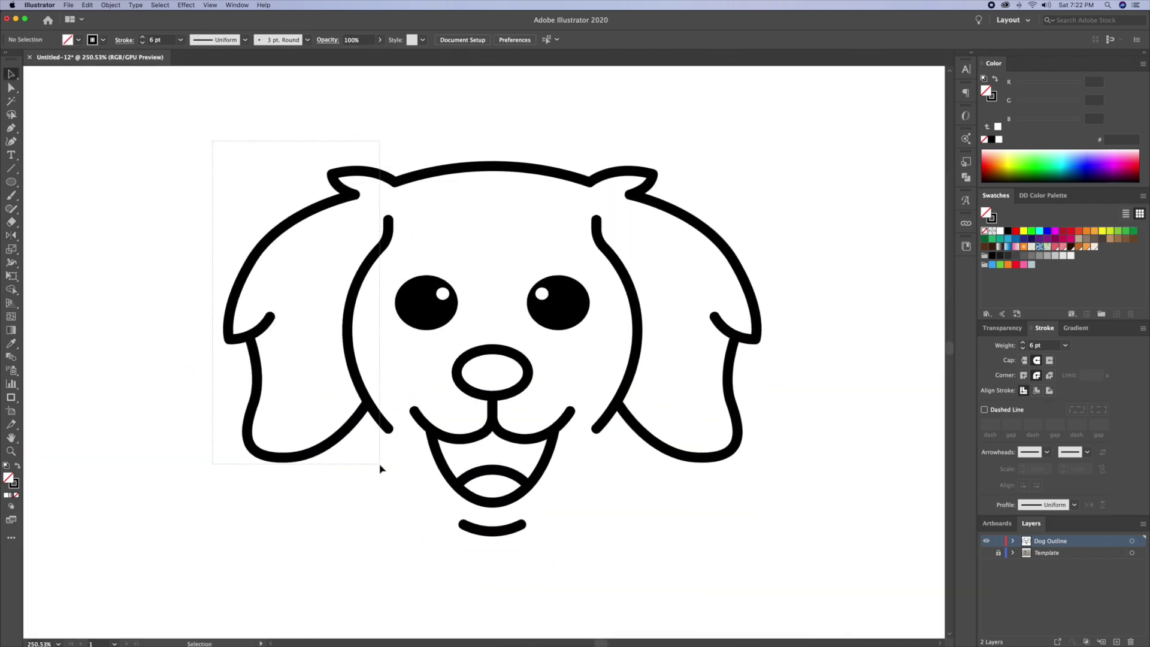
pyautogui.moveTo(380, 465); pyautogui.dragTo(380, 465)
pyautogui.moveTo(599, 421); pyautogui.dragTo(735, 123)
pyautogui.moveTo(759, 312); pyautogui.dragTo(749, 313)
pyautogui.click(802, 329)
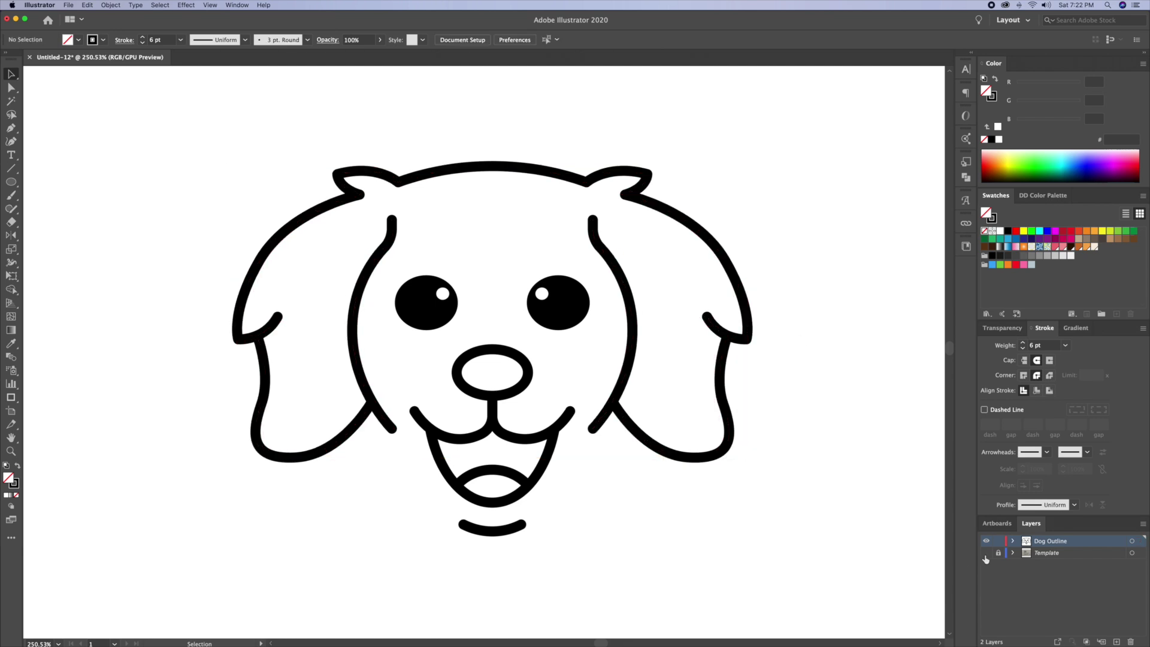
# - Show the template and trace the first chest fur tuft below the left ear with the Pen tool
pyautogui.click(986, 553)
pyautogui.press('z')
pyautogui.scroll(-5, 569, 346)
pyautogui.click(270, 159)
pyautogui.moveTo(270, 161); pyautogui.dragTo(372, 196)
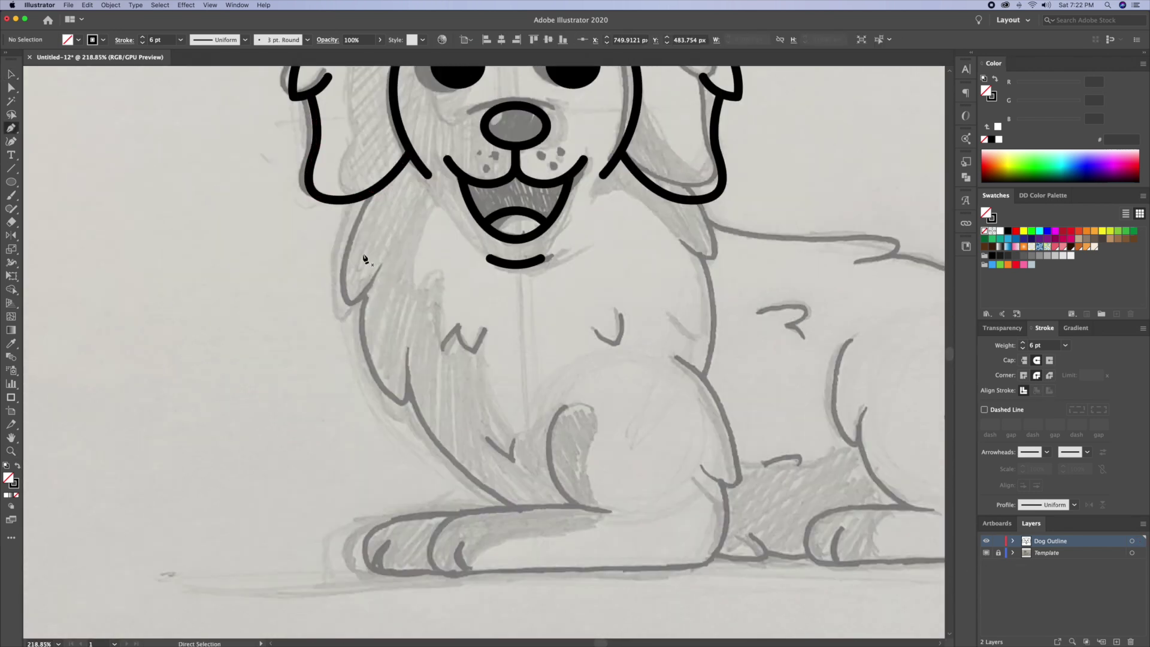
pyautogui.press('super+z')
pyautogui.click(371, 192)
pyautogui.moveTo(343, 313); pyautogui.dragTo(357, 385)
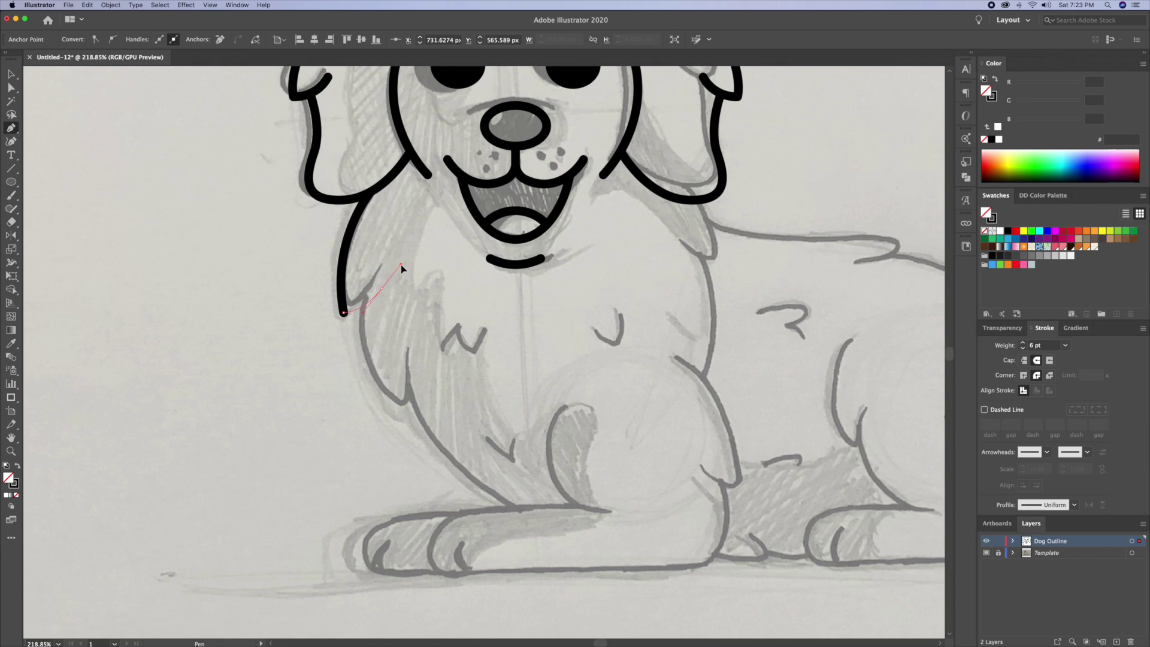
pyautogui.moveTo(400, 264); pyautogui.dragTo(400, 264)
pyautogui.keyDown('super'); pyautogui.click(346, 318); pyautogui.keyUp('super')
# - Trace the second chest fur tuft below the first one with the Pen tool, ending in its short upward hook
pyautogui.press('super+space')
pyautogui.moveTo(340, 328); pyautogui.dragTo(383, 328)
pyautogui.click(375, 291)
pyautogui.moveTo(440, 461); pyautogui.dragTo(515, 518)
pyautogui.click(440, 462)
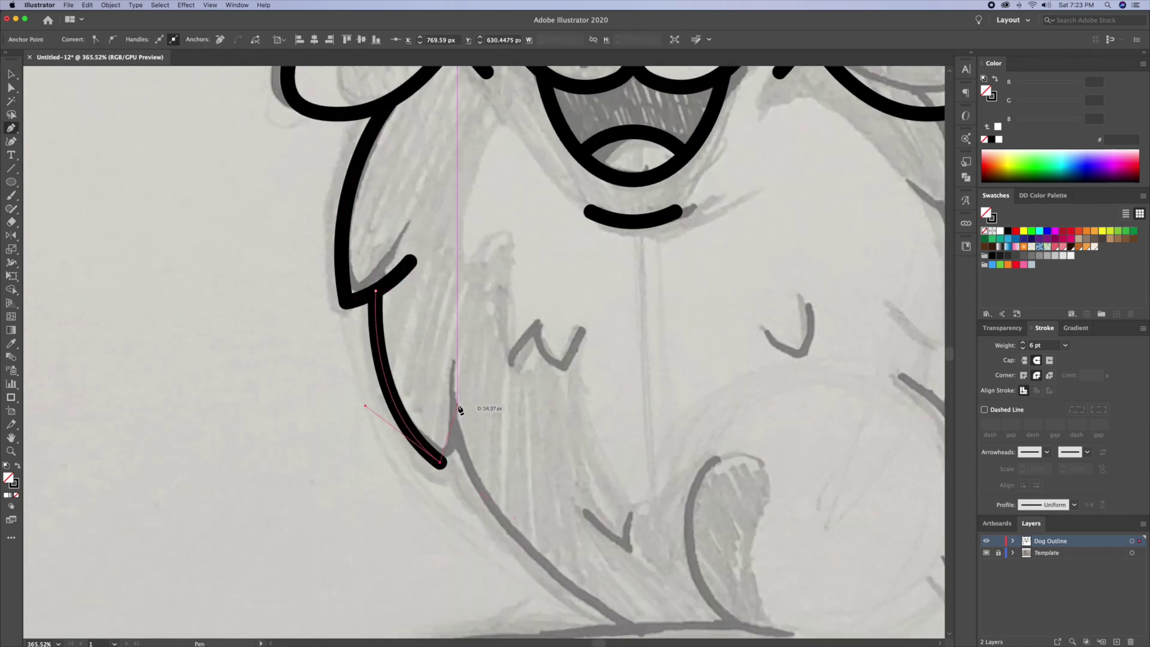
pyautogui.moveTo(455, 344); pyautogui.dragTo(454, 344)
pyautogui.keyDown('super'); pyautogui.click(406, 383); pyautogui.keyUp('super')
# - Draw the lower left chest line from the second tuft down to the front leg and bend it to the sketch
pyautogui.moveTo(571, 540)
pyautogui.mouseDown()
pyautogui.moveTo(405, 382)
pyautogui.moveTo(356, 393)
pyautogui.mouseUp()
pyautogui.click(289, 277)
pyautogui.click(501, 484)
pyautogui.hotkey('shift', '`')
pyautogui.press('p')
pyautogui.keyDown('super'); pyautogui.click(459, 316); pyautogui.keyUp('super')
# - Trace the fur tuft below the right ear and the chest line running down from it with the Pen tool
pyautogui.moveTo(459, 315); pyautogui.dragTo(268, 559)
pyautogui.moveTo(599, 240)
pyautogui.mouseDown()
pyautogui.moveTo(563, 240)
pyautogui.moveTo(590, 240)
pyautogui.mouseUp()
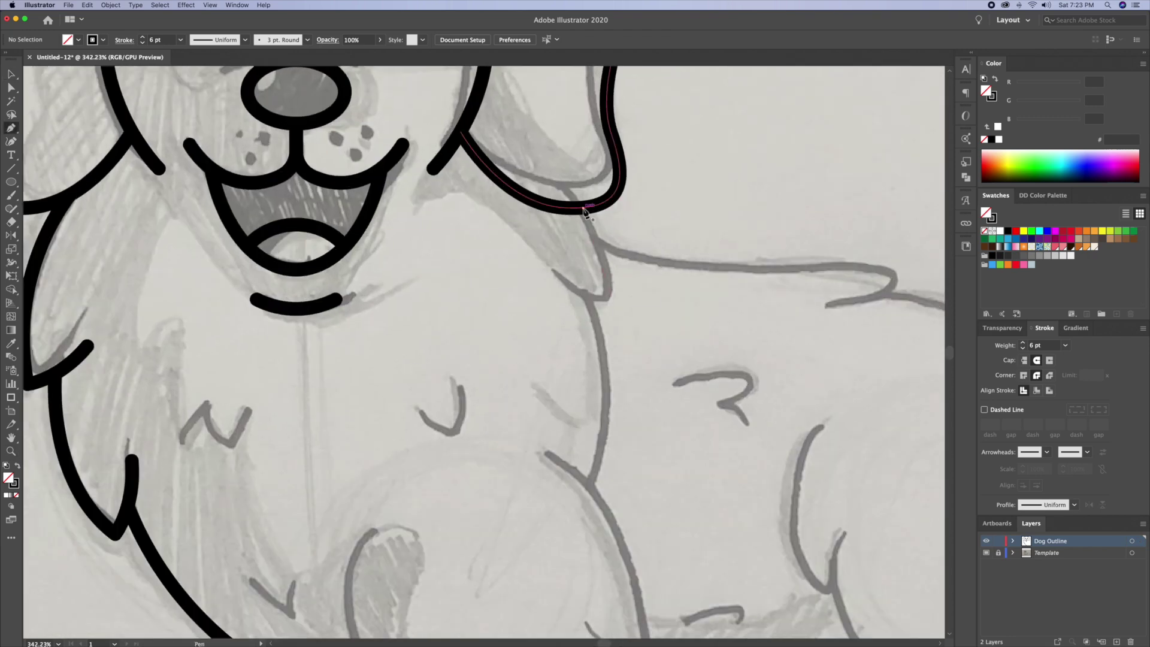
pyautogui.click(583, 208)
pyautogui.moveTo(610, 304); pyautogui.dragTo(606, 355)
pyautogui.keyDown('super'); pyautogui.click(541, 259); pyautogui.keyUp('super')
pyautogui.click(593, 304)
pyautogui.moveTo(602, 444); pyautogui.dragTo(593, 504)
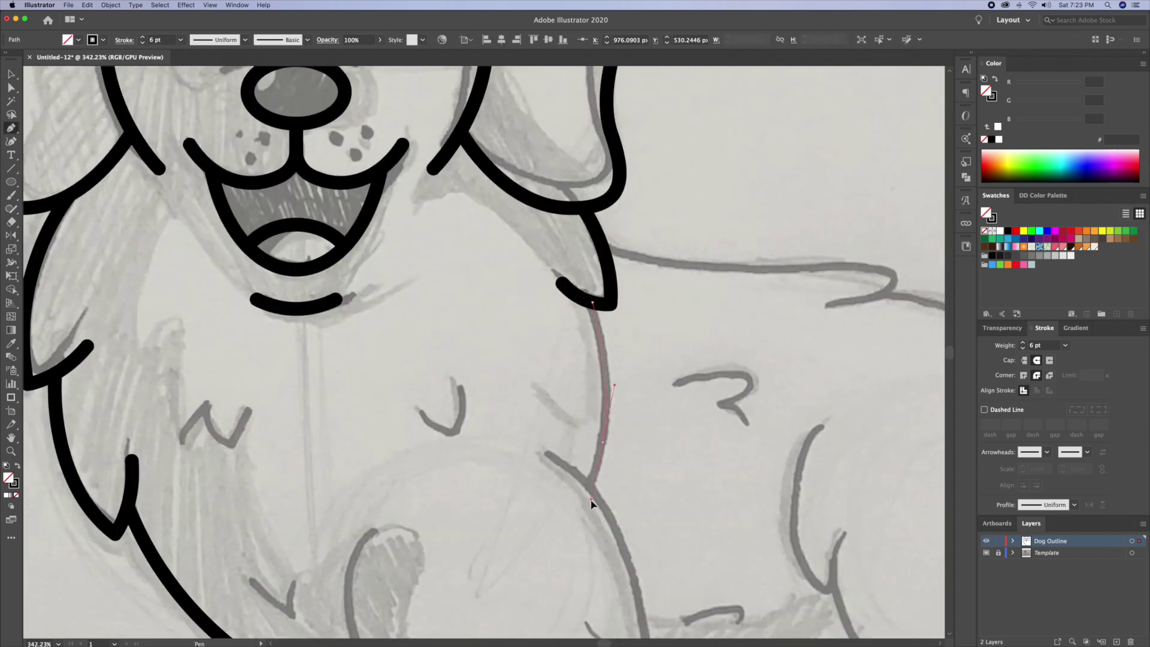
pyautogui.keyDown('super'); pyautogui.click(593, 504); pyautogui.keyUp('super')
# - Draw a circle about 90 px wide over the front leg's rounded upper part and delete its right side, keeping the left arc
pyautogui.moveTo(480, 268)
pyautogui.mouseDown()
pyautogui.moveTo(667, 375)
pyautogui.moveTo(624, 454)
pyautogui.mouseUp()
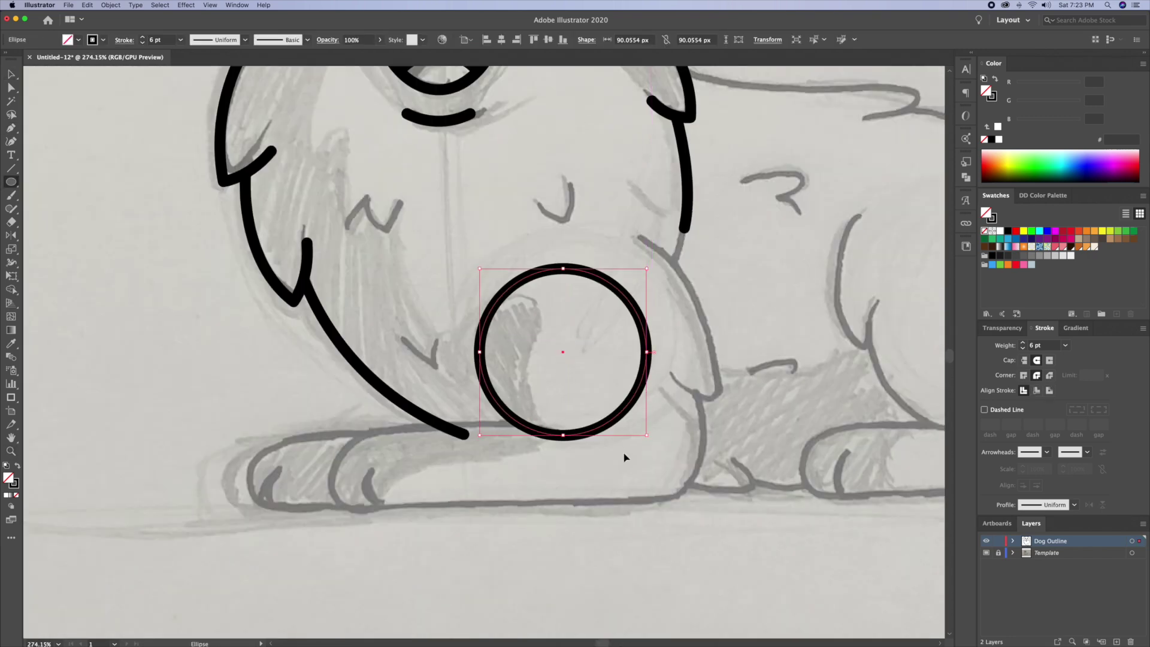
pyautogui.keyDown('super'); pyautogui.click(624, 457); pyautogui.keyUp('super')
pyautogui.click(646, 352)
pyautogui.press('Delete')
pyautogui.moveTo(523, 436); pyautogui.dragTo(557, 444)
pyautogui.click(515, 267)
pyautogui.press('Delete')
pyautogui.keyDown('super'); pyautogui.click(557, 272); pyautogui.keyUp('super')
pyautogui.press('a')
pyautogui.click(643, 425)
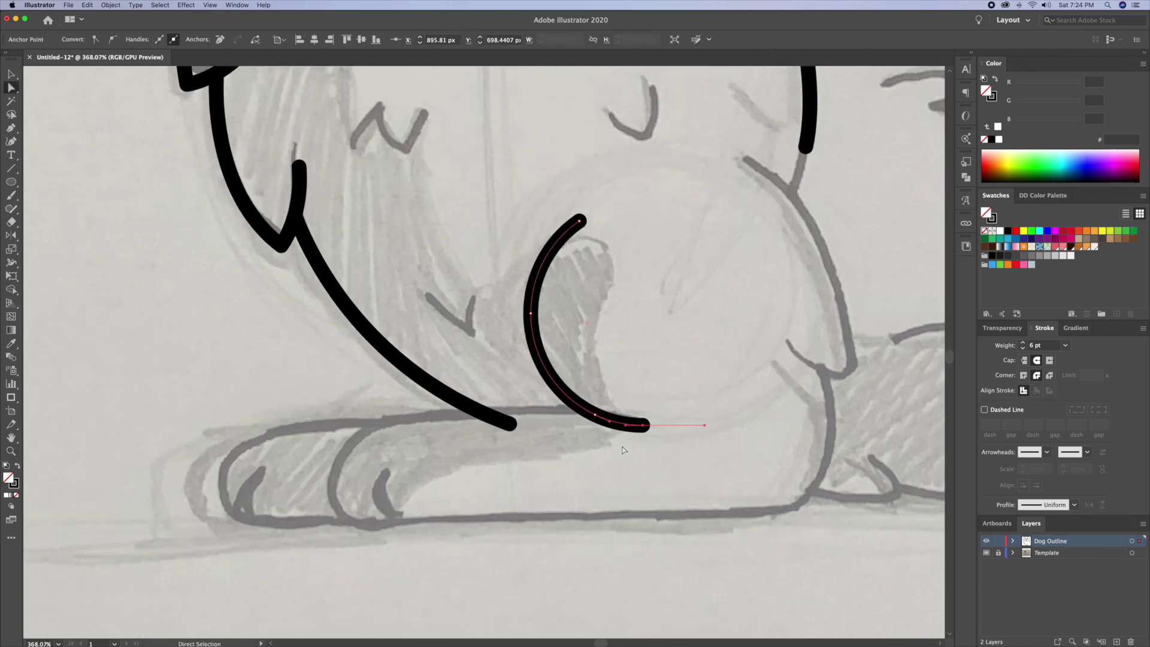
pyautogui.press('Delete')
pyautogui.moveTo(622, 464); pyautogui.dragTo(637, 447)
pyautogui.press('super+z')
# - Block out the front paw with straight Pen segments along its top, toe edge and ground line
pyautogui.click(640, 391)
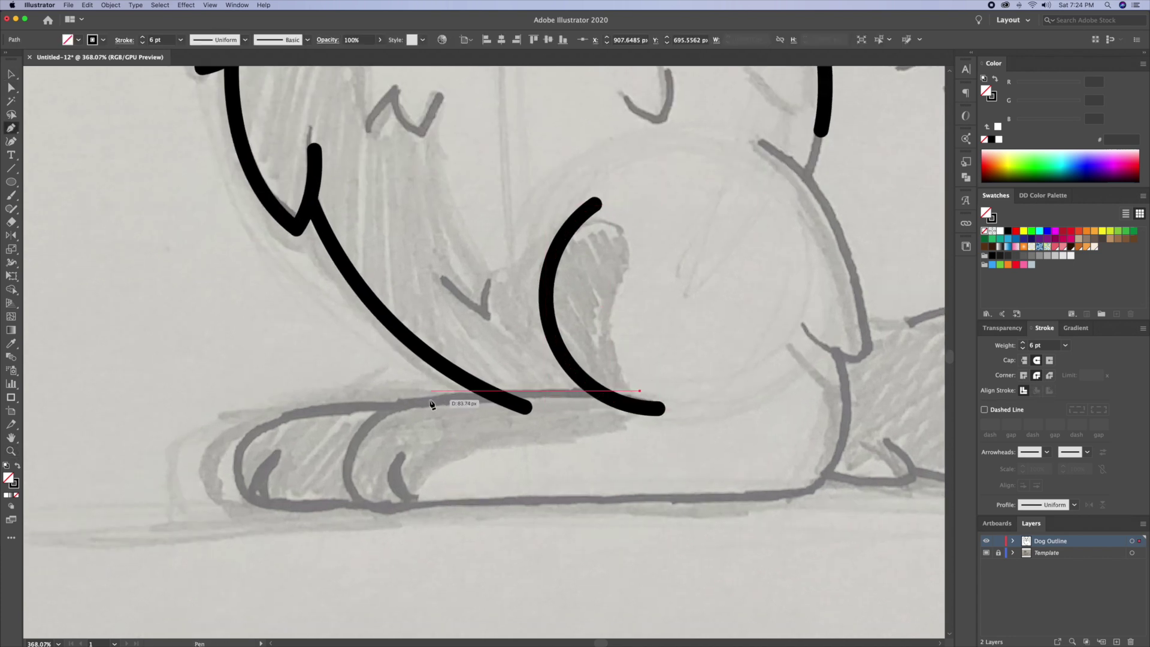
pyautogui.click(396, 391)
pyautogui.click(348, 497)
pyautogui.click(821, 497)
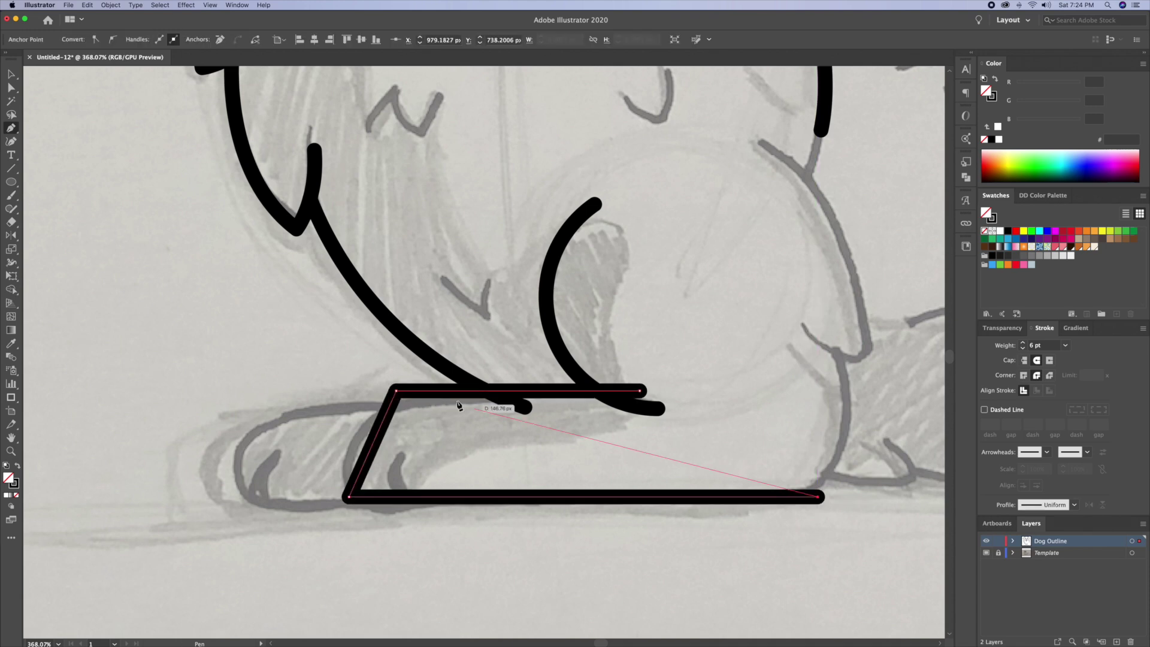
# - Bow the front paw's toe edge outward with the Curvature tool and round its upper and lower corners
pyautogui.moveTo(415, 430); pyautogui.dragTo(532, 439)
pyautogui.hotkey('shift', '`')
pyautogui.scroll(3, 527, 437)
pyautogui.moveTo(467, 463); pyautogui.dragTo(441, 462)
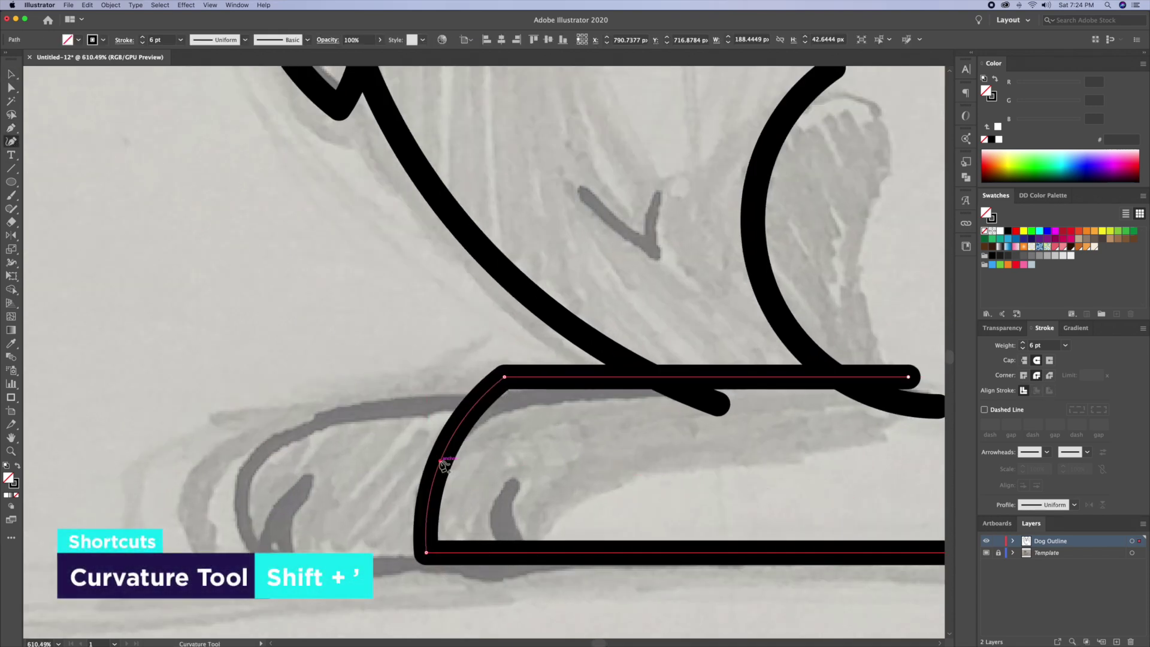
pyautogui.press('a')
pyautogui.click(505, 377)
pyautogui.moveTo(514, 393); pyautogui.dragTo(541, 453)
pyautogui.click(387, 483)
pyautogui.moveTo(401, 471); pyautogui.dragTo(439, 437)
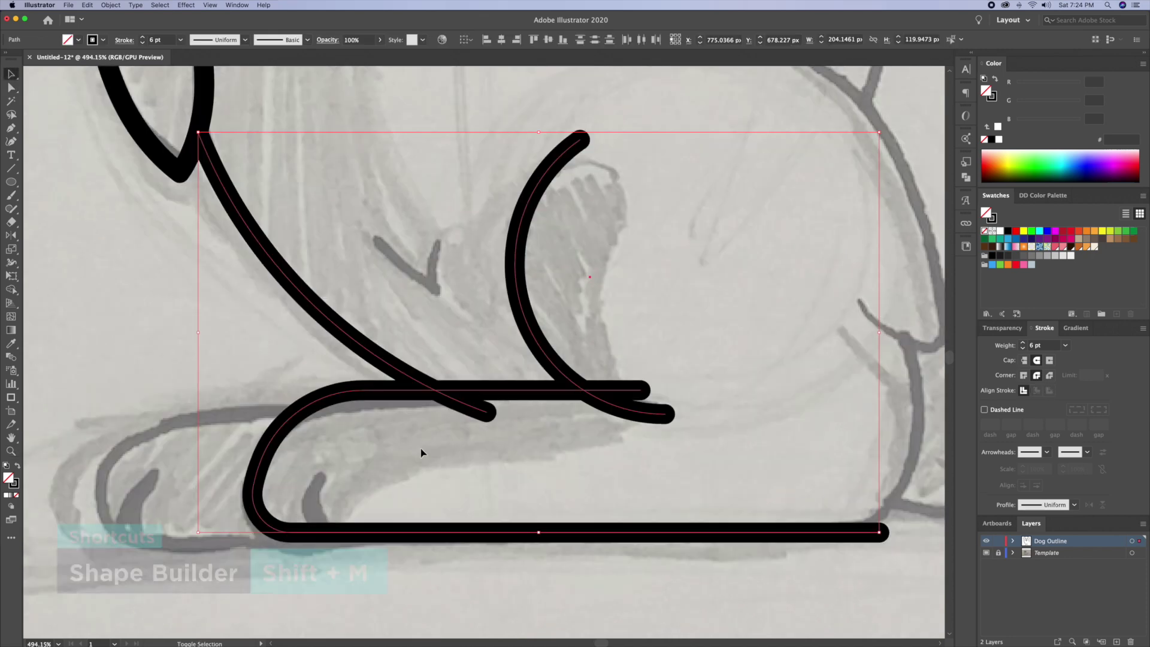
# - Trim the ends of the chest line and leg arc that overhang the paw's top line with the Shape Builder
pyautogui.hotkey('shift', 'm')
pyautogui.keyDown('alt'); pyautogui.click(635, 409); pyautogui.keyUp('alt')
pyautogui.press('v')
pyautogui.click(551, 475)
# - Duplicate the front paw outline to the left for the second paw and shorten its top and bottom lines behind the first
pyautogui.moveTo(418, 459); pyautogui.dragTo(627, 458)
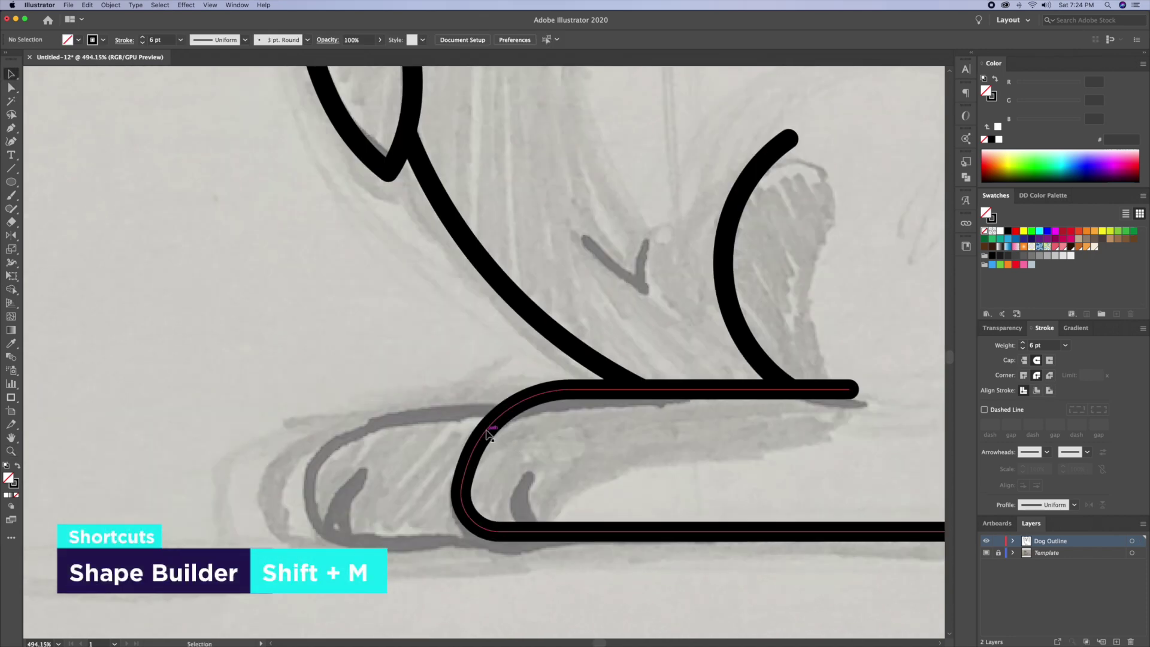
pyautogui.moveTo(488, 434); pyautogui.dragTo(282, 419)
pyautogui.press('a')
pyautogui.moveTo(644, 390); pyautogui.dragTo(552, 390)
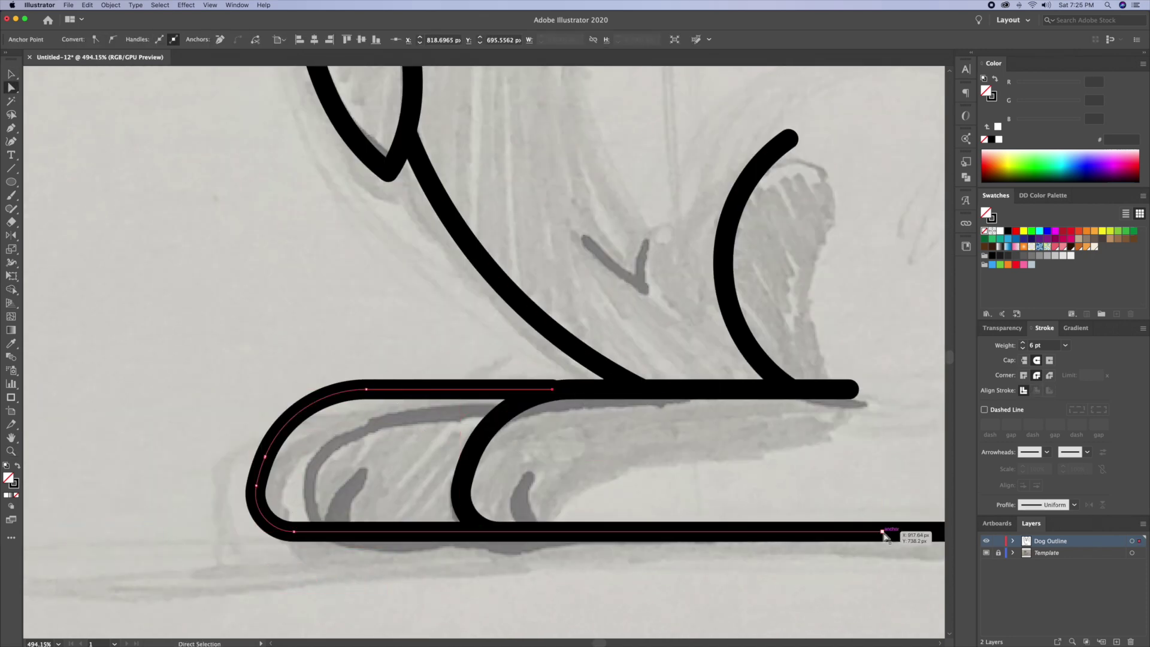
pyautogui.moveTo(882, 532); pyautogui.dragTo(552, 532)
pyautogui.press('v')
pyautogui.click(447, 559)
# - Extend the front paw's ground line with a curve up the back of the front leg to the elbow fur
pyautogui.press('z')
pyautogui.moveTo(587, 372); pyautogui.dragTo(659, 372)
pyautogui.press('p')
pyautogui.scroll(-5, 653, 480)
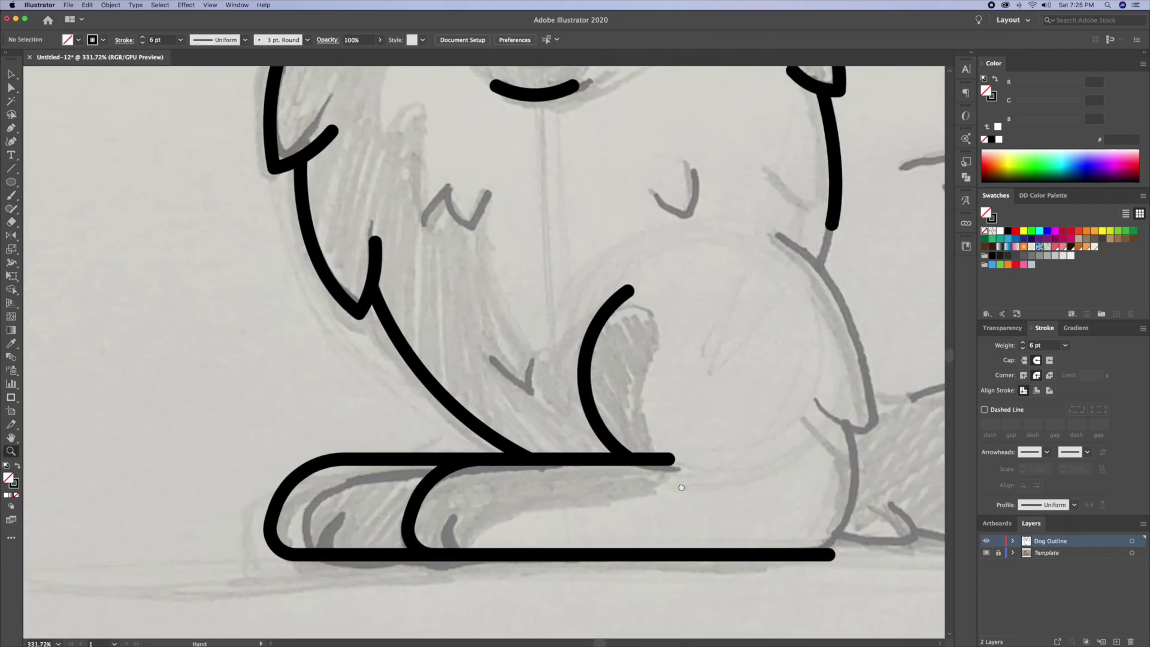
pyautogui.hscroll(5, 611, 419)
pyautogui.click(591, 554)
pyautogui.moveTo(610, 411); pyautogui.dragTo(598, 321)
pyautogui.press('v')
pyautogui.click(629, 346)
# - Trace the back of the upper front leg down to the elbow tuft, including its inward hook, with the Pen tool
pyautogui.hscroll(3, 599, 324)
pyautogui.press('p')
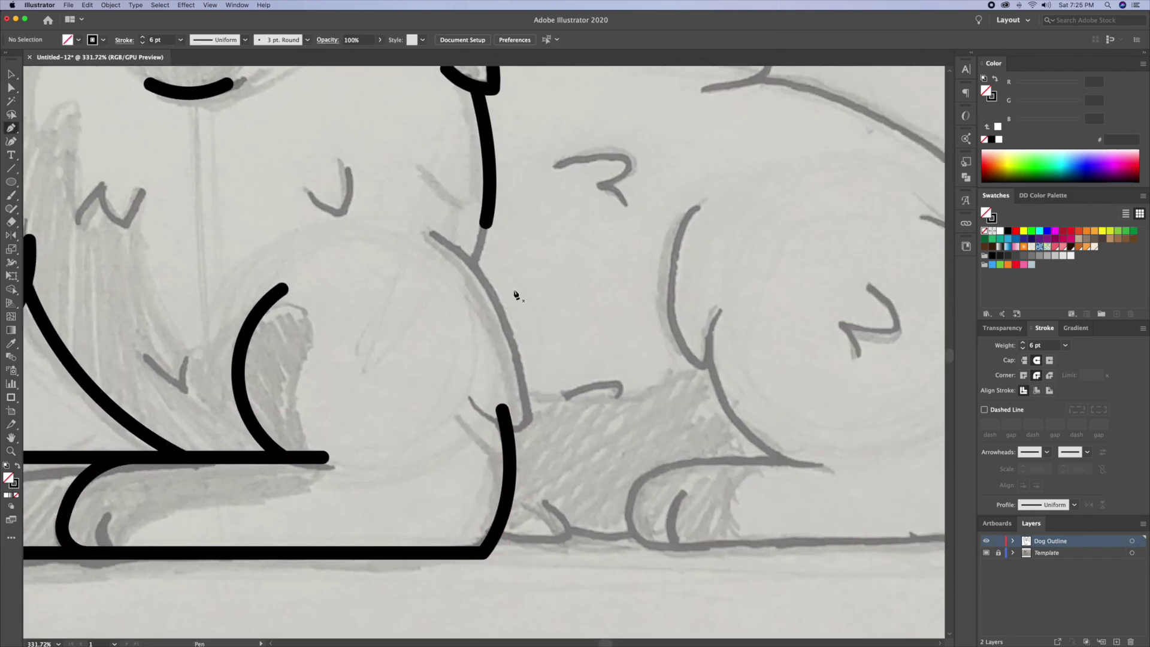
pyautogui.click(461, 256)
pyautogui.moveTo(534, 429); pyautogui.dragTo(541, 543)
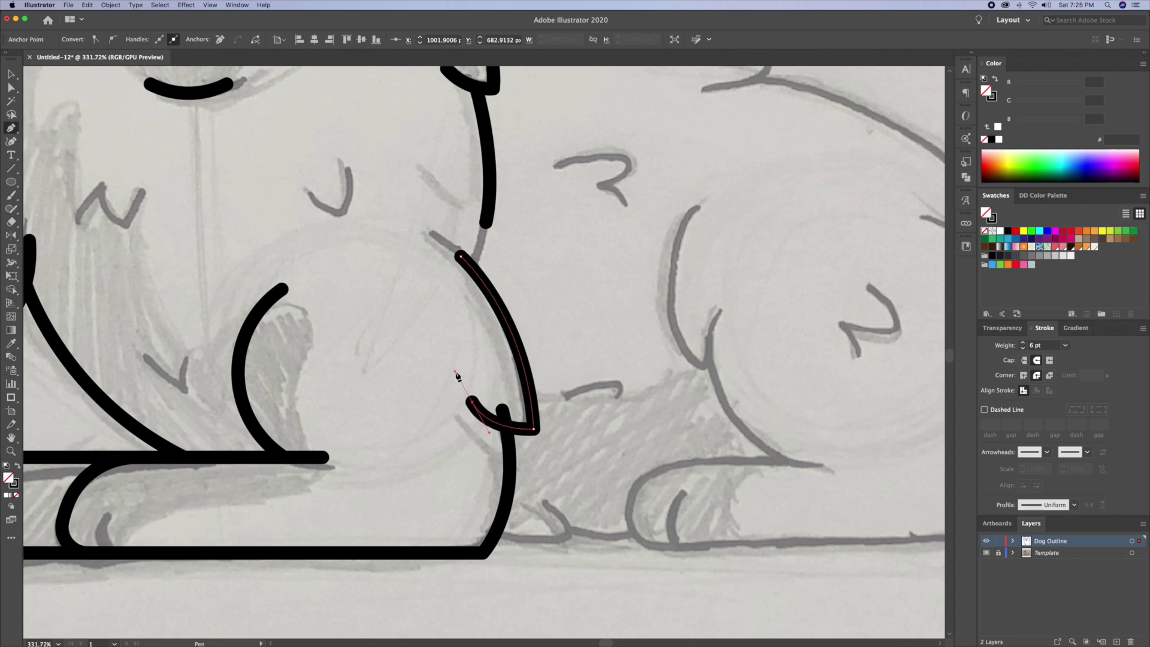
# - Trim the leg line protruding above the elbow tuft with the Shape Builder and round the leg's lower back corner
pyautogui.moveTo(515, 448); pyautogui.dragTo(594, 448)
pyautogui.keyDown('shift'); pyautogui.click(507, 479); pyautogui.keyUp('shift')
pyautogui.hotkey('shift', 'm')
pyautogui.keyDown('alt'); pyautogui.click(488, 377); pyautogui.keyUp('alt')
pyautogui.moveTo(666, 362); pyautogui.dragTo(564, 368)
pyautogui.moveTo(536, 520); pyautogui.dragTo(531, 476)
pyautogui.moveTo(656, 440); pyautogui.dragTo(582, 452)
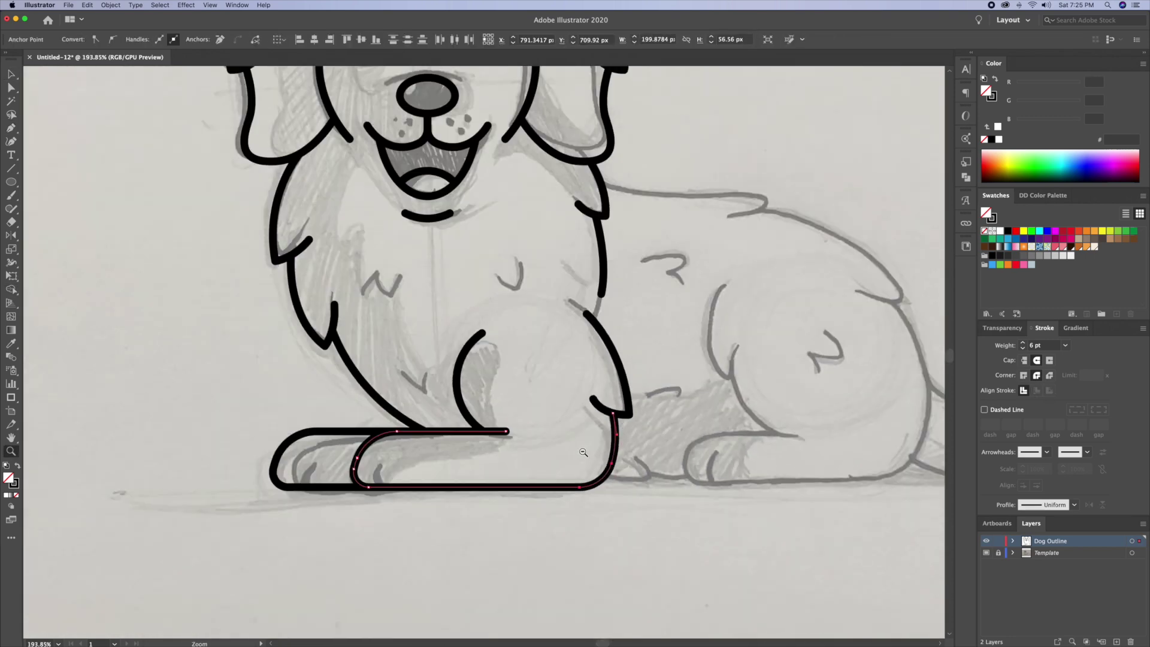
pyautogui.press('v')
pyautogui.click(665, 455)
# - Hide the template to review the outlines on their own and show it again
pyautogui.hscroll(3, 665, 455)
pyautogui.click(986, 553)
pyautogui.press('z')
pyautogui.moveTo(506, 437); pyautogui.dragTo(456, 437)
pyautogui.click(986, 552)
# - Trace the upper back line from the right chest tuft to the first fur hook on the back with the Pen tool
pyautogui.moveTo(455, 327); pyautogui.dragTo(505, 328)
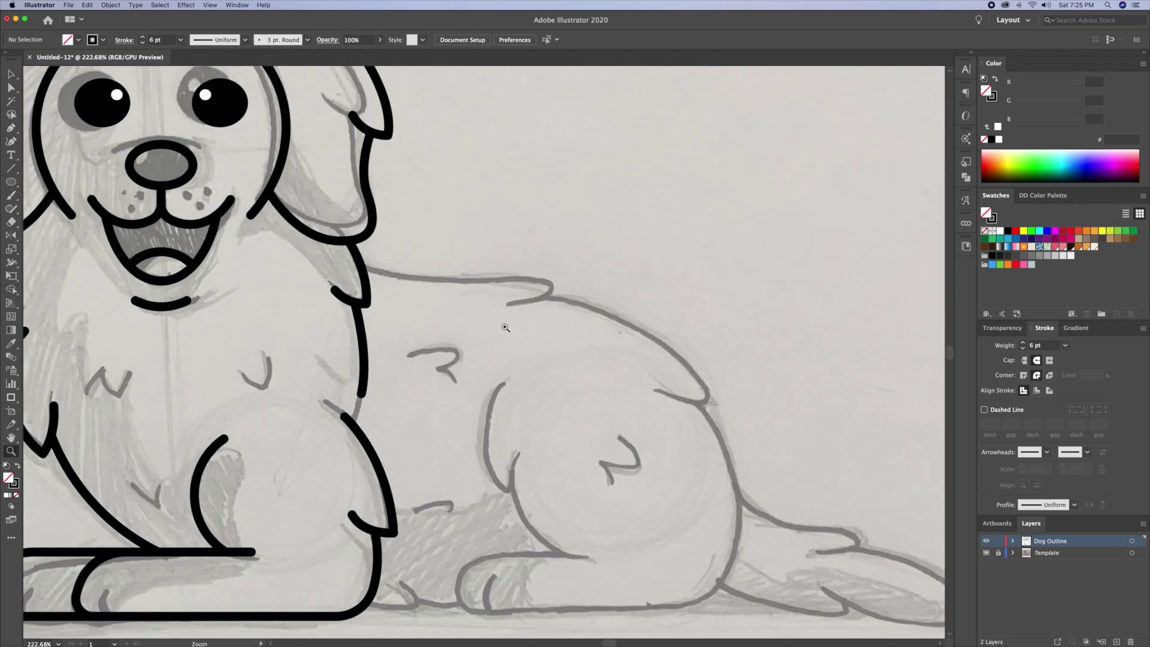
pyautogui.click(355, 259)
pyautogui.moveTo(552, 280); pyautogui.dragTo(738, 278)
pyautogui.click(551, 280)
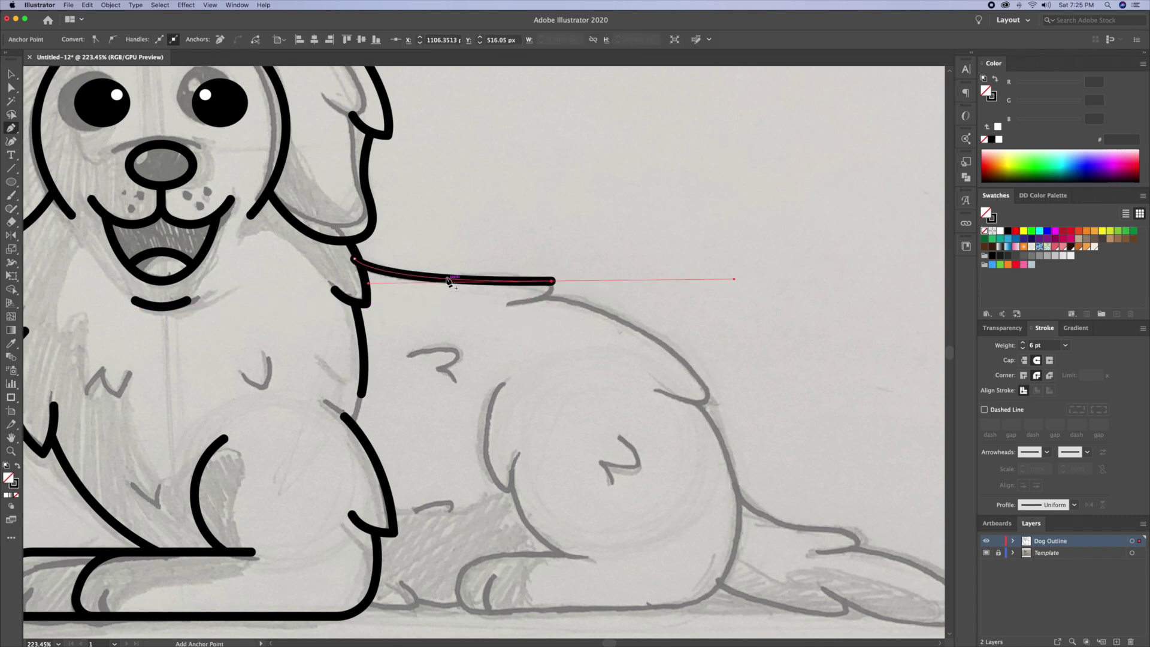
pyautogui.press('super+z')
pyautogui.moveTo(440, 276); pyautogui.dragTo(500, 275)
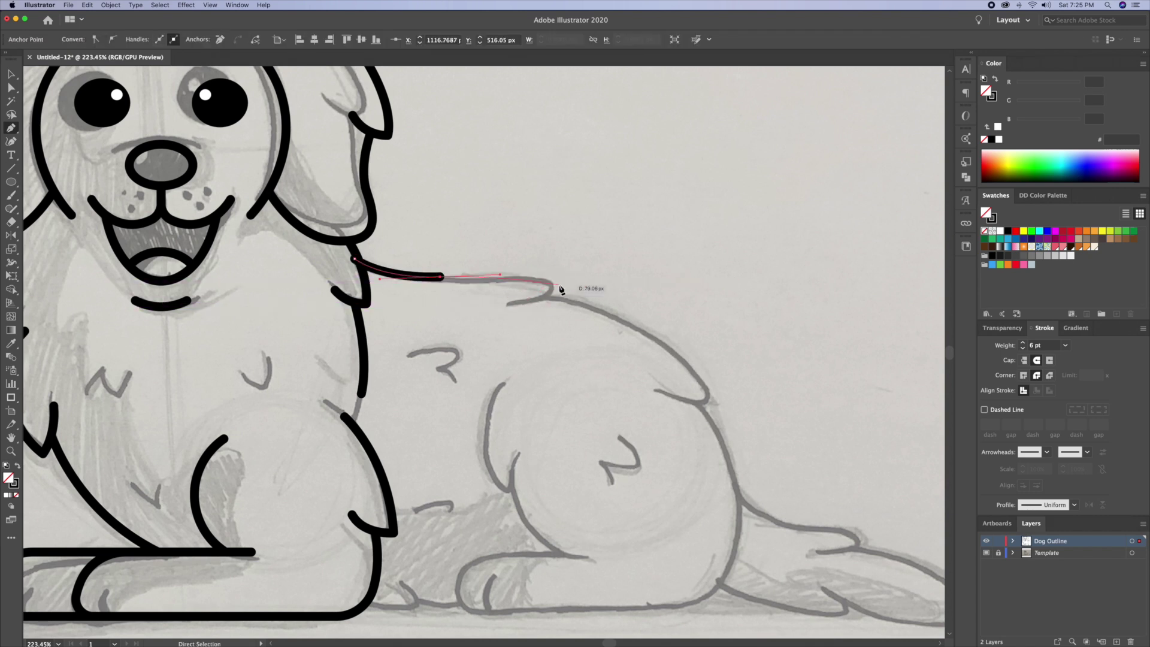
pyautogui.press('v')
pyautogui.click(656, 273)
# - Trace the rump curve from the first back hook down to the second one, including its inward hook
pyautogui.hscroll(2, 656, 272)
pyautogui.press('p')
pyautogui.click(502, 271)
pyautogui.moveTo(662, 378); pyautogui.dragTo(709, 465)
pyautogui.click(662, 377)
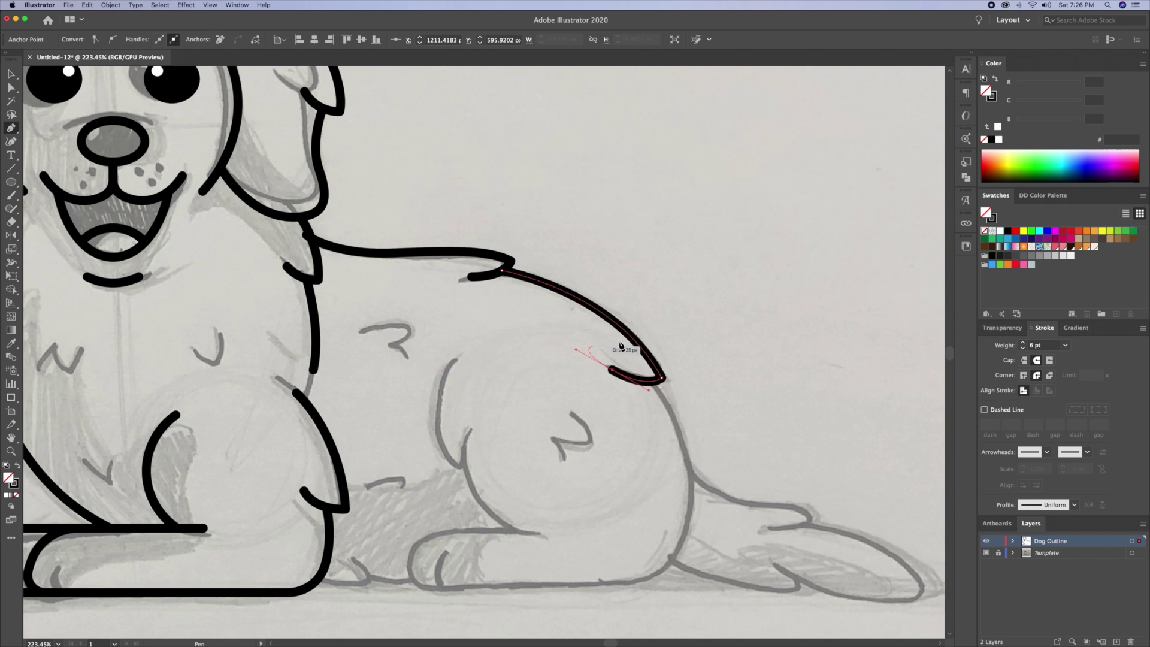
pyautogui.press('v')
pyautogui.click(508, 300)
# - Trace the front of the thigh with its fur tuft and the curve from the tuft down to the hind paw
pyautogui.scroll(-3, 508, 299)
pyautogui.click(436, 266)
pyautogui.moveTo(439, 363); pyautogui.dragTo(479, 413)
pyautogui.click(439, 362)
pyautogui.moveTo(454, 338); pyautogui.dragTo(457, 322)
pyautogui.press('v')
pyautogui.click(480, 380)
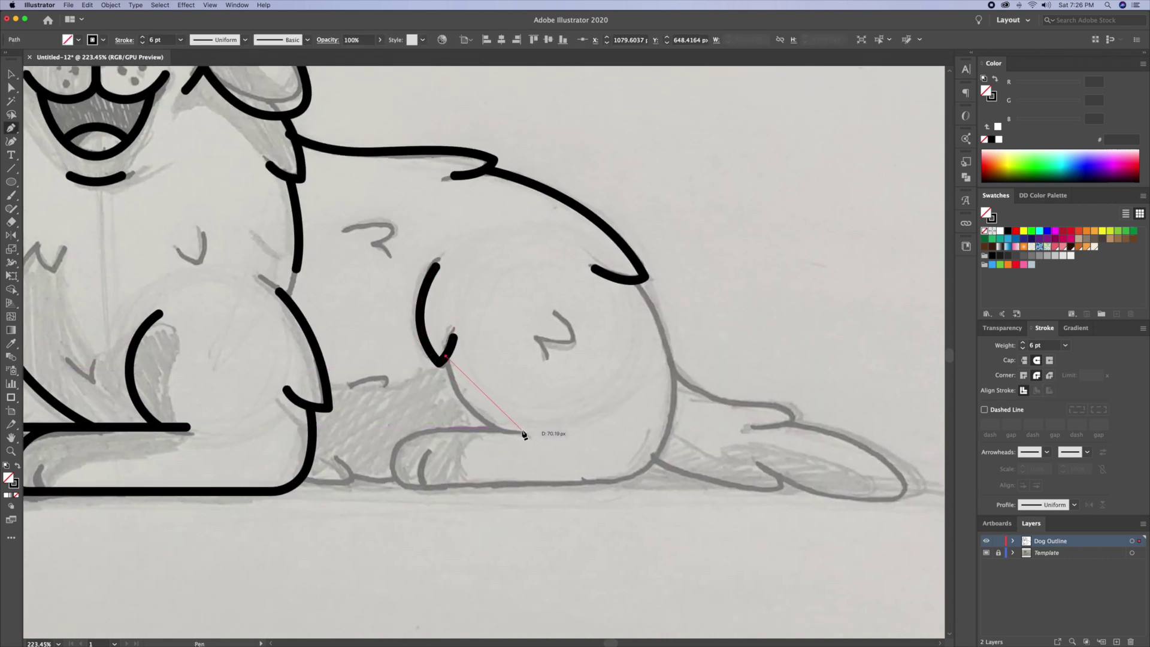
pyautogui.press('v')
pyautogui.press('super+shift+a')
# - Duplicate the front paw outline and place the copy over the sketched hind paw
pyautogui.hscroll(-3, 590, 426)
pyautogui.scroll(-1, 590, 427)
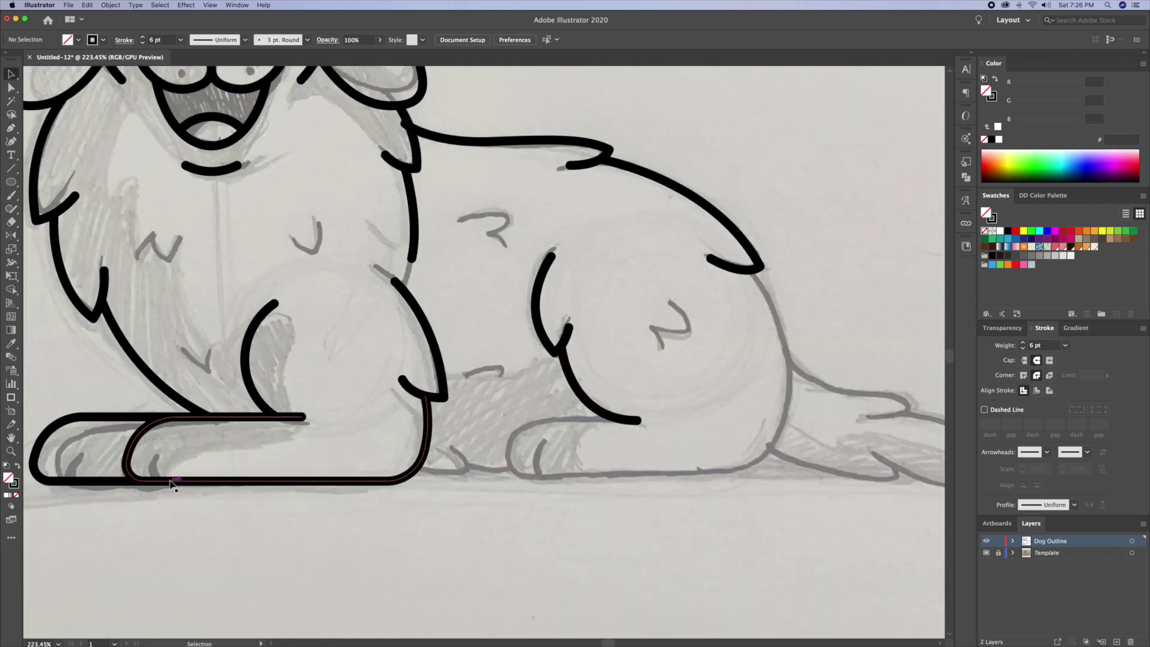
pyautogui.moveTo(172, 482); pyautogui.dragTo(594, 447)
pyautogui.hscroll(3, 480, 503)
pyautogui.scroll(1, 479, 503)
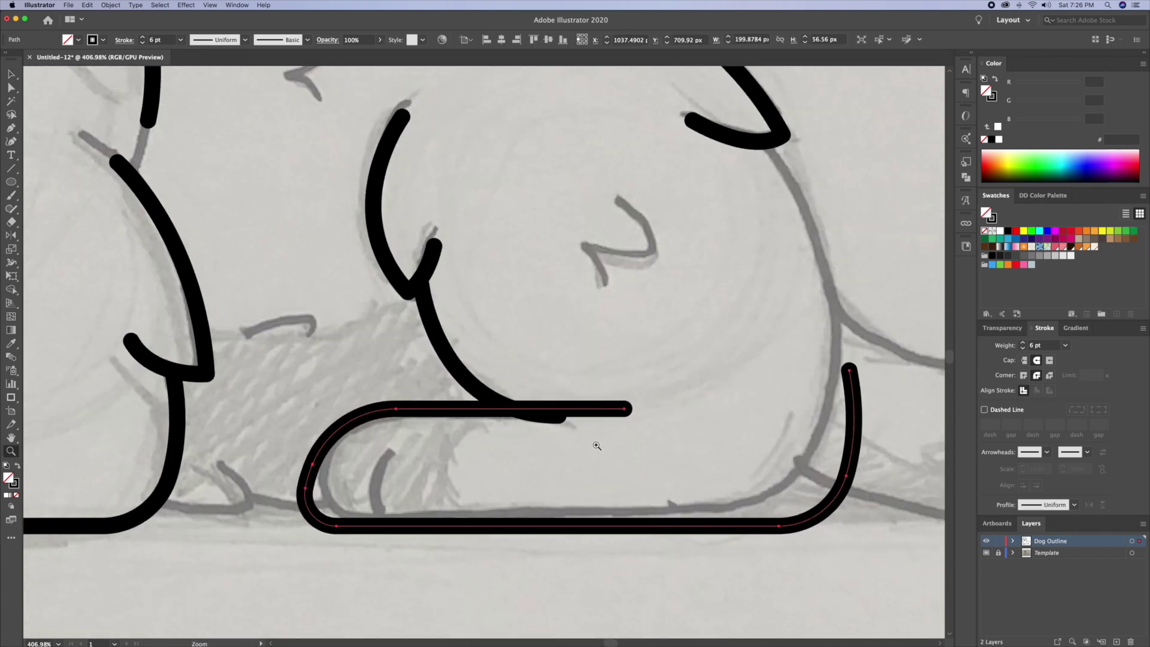
# - Shorten the ground line of the hind paw copy and delete its curved rear segments
pyautogui.press('a')
pyautogui.moveTo(780, 526); pyautogui.dragTo(741, 526)
pyautogui.click(815, 440)
pyautogui.press('Delete')
pyautogui.click(807, 476)
pyautogui.press('Delete')
# - Trim the end of the thigh curve overhanging the hind paw's top line with the Shape Builder
pyautogui.keyDown('shift'); pyautogui.keyDown('super'); pyautogui.click(476, 393); pyautogui.keyUp('super'); pyautogui.keyUp('shift')
pyautogui.hotkey('shift', 'm')
pyautogui.keyDown('alt'); pyautogui.click(536, 418); pyautogui.keyUp('alt')
pyautogui.keyDown('super'); pyautogui.click(561, 350); pyautogui.keyUp('super')
# - Connect the end of the hind paw's ground line to the rump's fur hook with a straight Pen segment
pyautogui.press('z')
pyautogui.moveTo(561, 350); pyautogui.dragTo(491, 354)
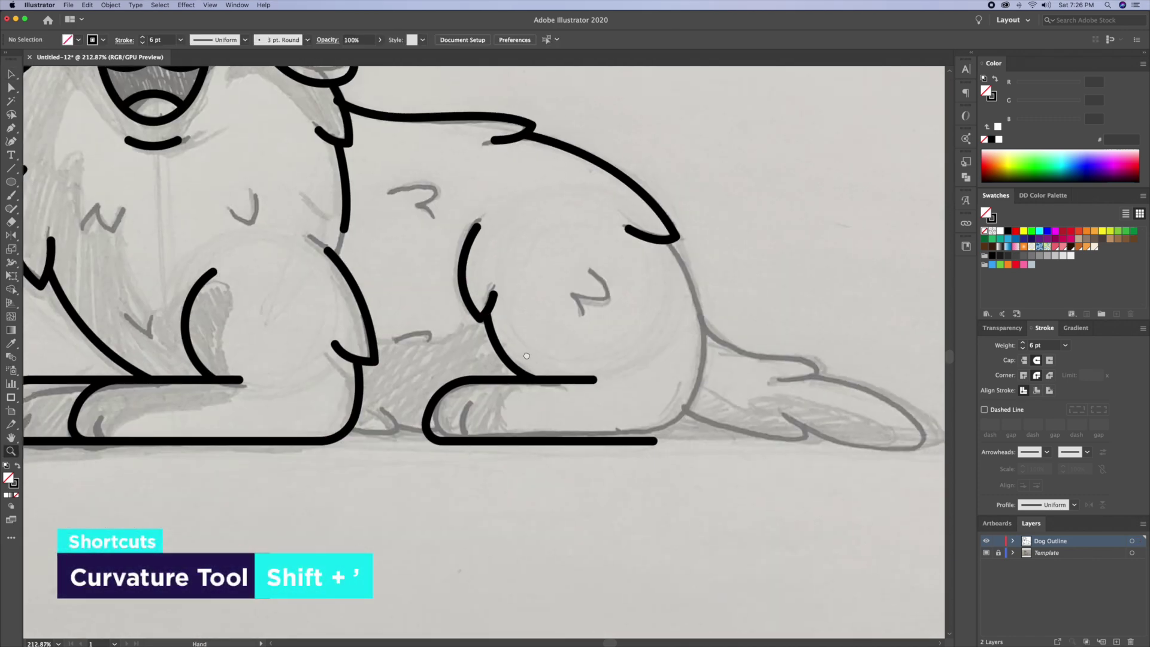
pyautogui.press('p')
pyautogui.click(606, 447)
pyautogui.click(618, 229)
pyautogui.keyDown('super'); pyautogui.click(737, 243); pyautogui.keyUp('super')
# - Bend the straight rear segment outward along the haunch with the Curvature tool and round its lower corner
pyautogui.press('z')
pyautogui.click(654, 248)
pyautogui.press('v')
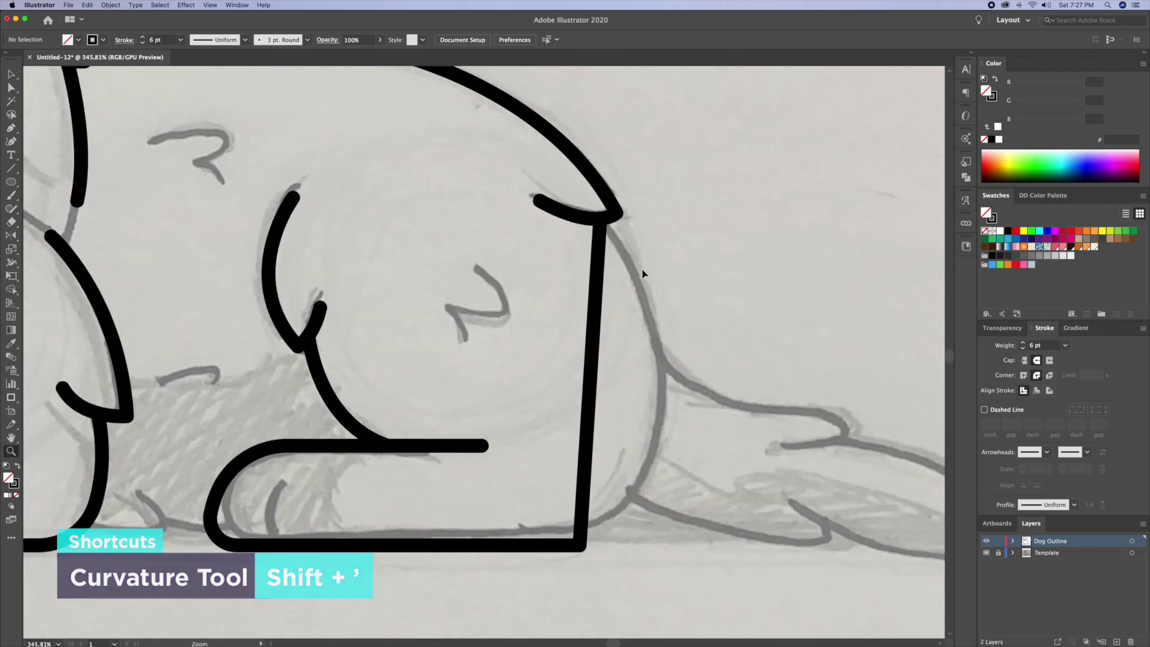
pyautogui.click(596, 287)
pyautogui.click(11, 142)
pyautogui.moveTo(590, 384); pyautogui.dragTo(667, 395)
pyautogui.press('a')
pyautogui.click(580, 543)
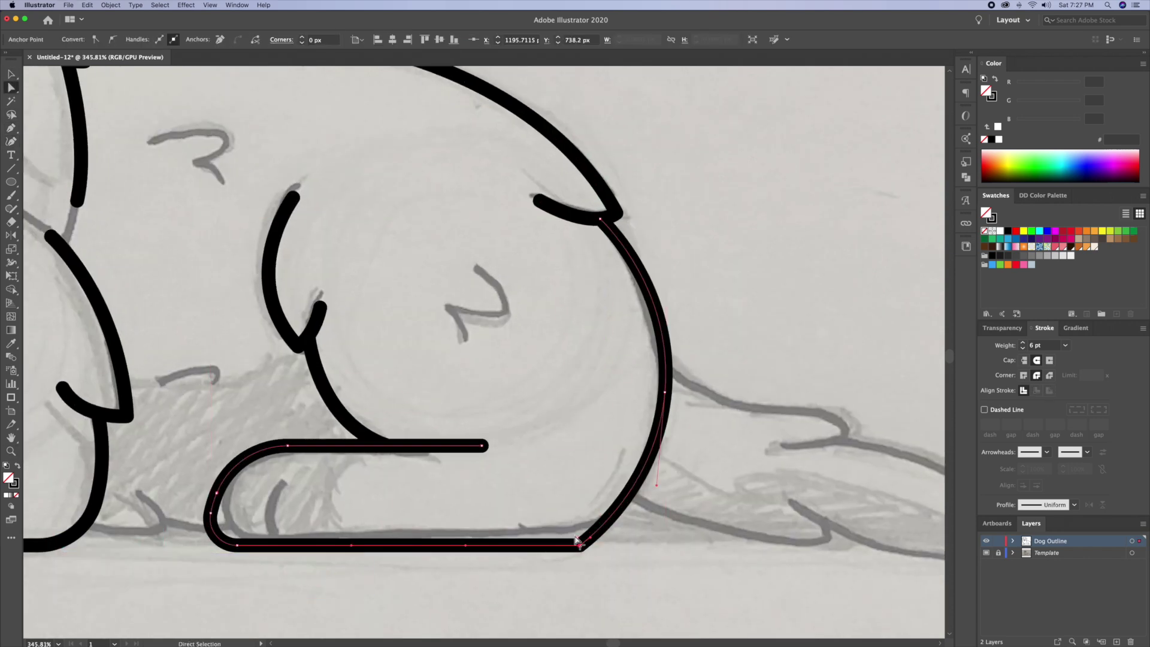
pyautogui.moveTo(574, 535); pyautogui.dragTo(548, 425)
pyautogui.press('v')
pyautogui.click(249, 568)
# - Trace the small hooked curve on the ground just behind the front leg with the Pen tool
pyautogui.hscroll(-5, 250, 568)
pyautogui.press('p')
pyautogui.click(434, 550)
pyautogui.moveTo(515, 556); pyautogui.dragTo(562, 545)
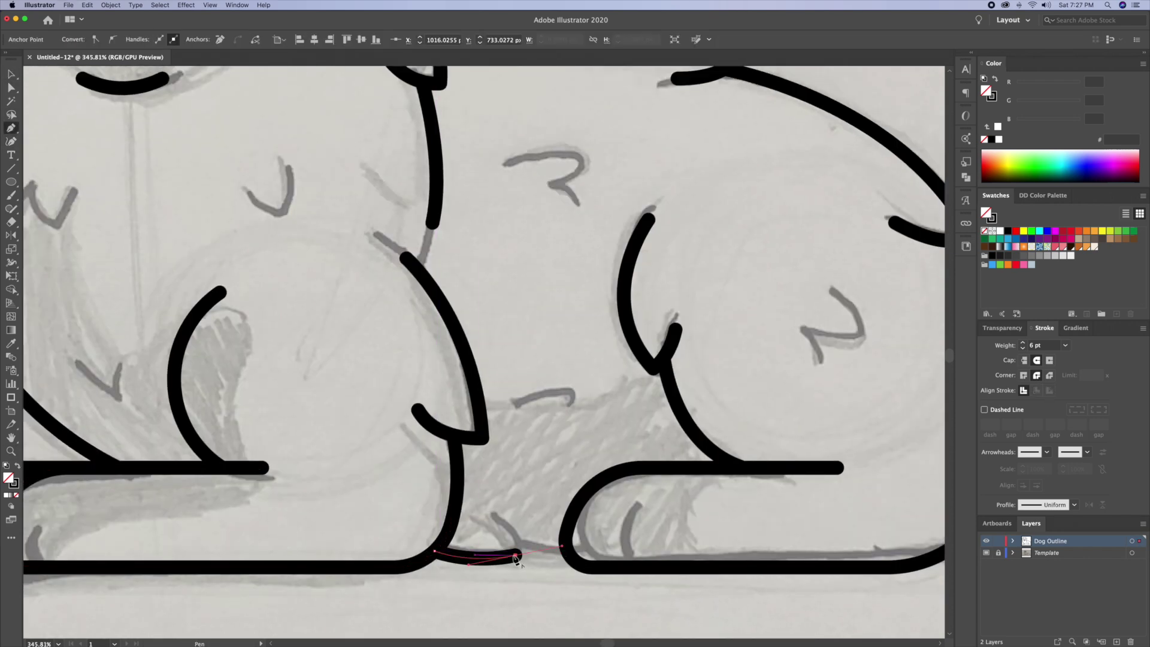
pyautogui.moveTo(463, 516); pyautogui.dragTo(463, 514)
pyautogui.keyDown('super'); pyautogui.click(497, 503); pyautogui.keyUp('super')
# - Join the small hooked ground curve to the hind paw with a short Pen segment
pyautogui.click(516, 555)
pyautogui.click(569, 561)
pyautogui.keyDown('super'); pyautogui.click(588, 435); pyautogui.keyUp('super')
pyautogui.press('z')
pyautogui.moveTo(588, 431); pyautogui.dragTo(539, 433)
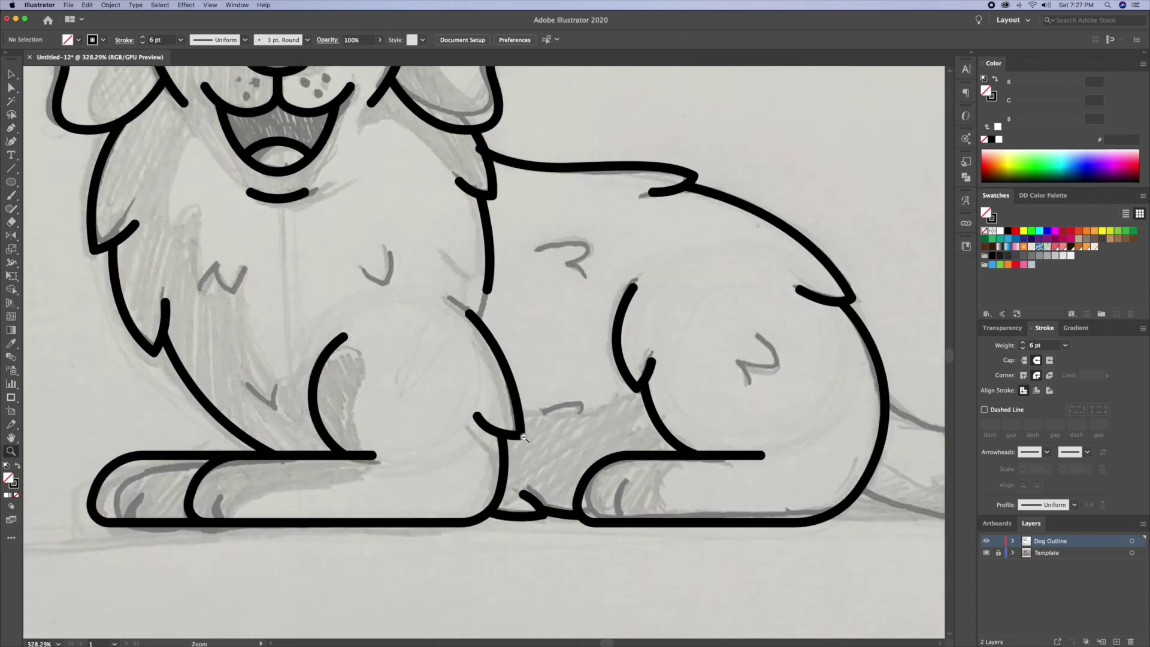
# - Trace the tail's upper edge from the rump to its fur hook, including the short inward curve, with the Pen tool
pyautogui.hscroll(5, 631, 448)
pyautogui.scroll(1, 631, 448)
pyautogui.press('p')
pyautogui.click(532, 375)
pyautogui.moveTo(650, 415); pyautogui.dragTo(744, 415)
pyautogui.press('super+z')
pyautogui.moveTo(613, 409); pyautogui.dragTo(668, 413)
pyautogui.click(683, 422)
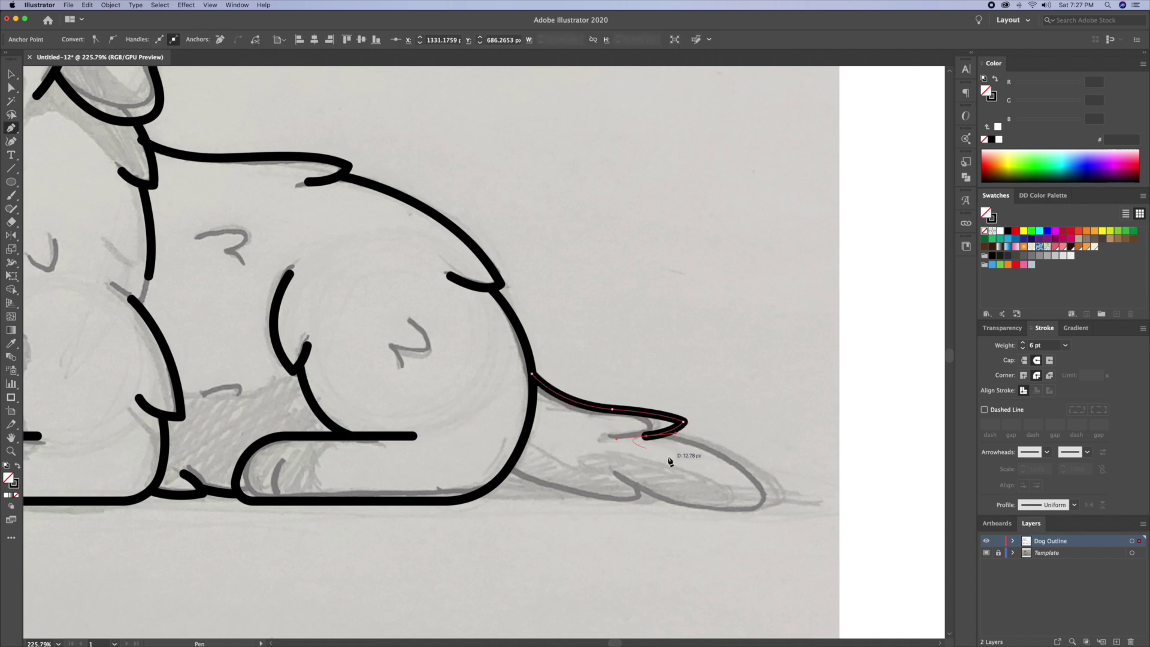
pyautogui.moveTo(674, 525); pyautogui.dragTo(483, 454)
pyautogui.keyDown('super'); pyautogui.click(483, 453); pyautogui.keyUp('super')
# - Outline the pointed tail tip with two straight Pen segments and bend both outward with the Curvature tool
pyautogui.scroll(4, 484, 453)
pyautogui.click(462, 292)
pyautogui.moveTo(702, 395); pyautogui.dragTo(730, 407)
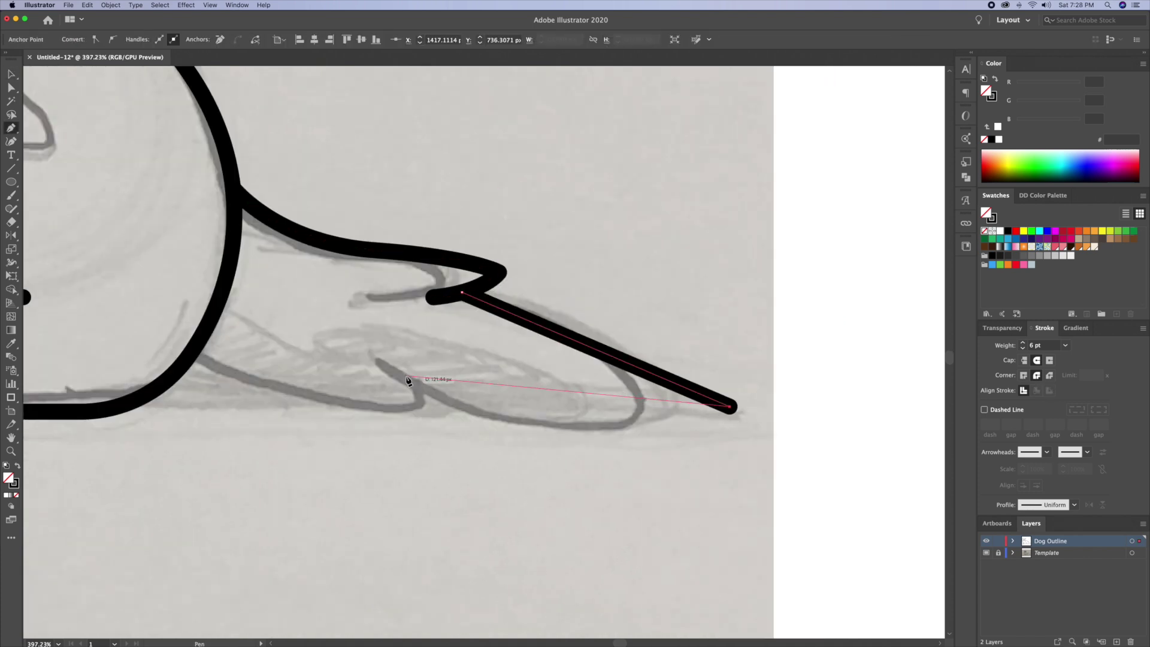
pyautogui.click(434, 390)
pyautogui.hotkey('shift', '`')
pyautogui.moveTo(600, 352); pyautogui.dragTo(600, 331)
pyautogui.moveTo(576, 399); pyautogui.dragTo(576, 416)
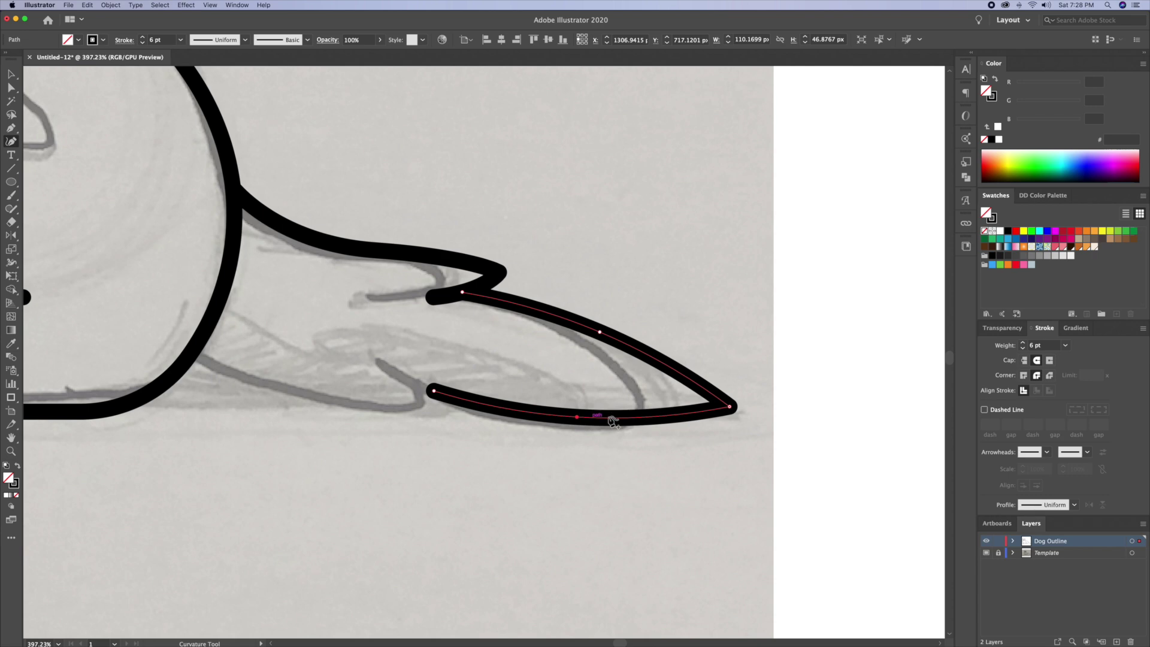
pyautogui.keyDown('super'); pyautogui.click(436, 414); pyautogui.keyUp('super')
# - Trace the tail's lower edge from the haunch to its fur hook, and trim the excess line with the Shape Builder
pyautogui.moveTo(436, 415); pyautogui.dragTo(526, 417)
pyautogui.press('p')
pyautogui.scroll(-3, 626, 481)
pyautogui.click(408, 384)
pyautogui.moveTo(581, 447); pyautogui.dragTo(682, 454)
pyautogui.click(580, 447)
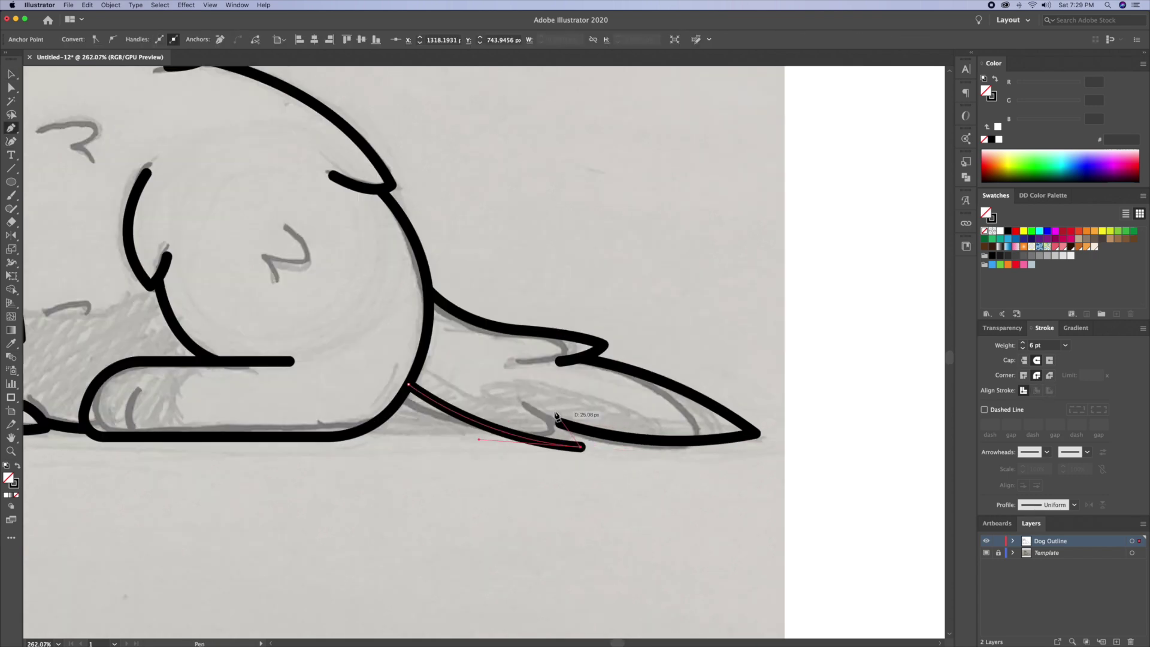
pyautogui.keyDown('shift'); pyautogui.keyDown('super'); pyautogui.click(580, 429); pyautogui.keyUp('super'); pyautogui.keyUp('shift')
pyautogui.moveTo(543, 423)
pyautogui.mouseDown()
pyautogui.moveTo(580, 429)
pyautogui.moveTo(500, 453)
pyautogui.mouseUp()
pyautogui.hotkey('shift', 'm')
pyautogui.keyDown('alt'); pyautogui.click(591, 432); pyautogui.keyUp('alt')
pyautogui.press('shift+super+a')
# - Draw a short toe line on the hind paw, bend it outward, and place matching toe curves on the front paws
pyautogui.press('super+0')
pyautogui.keyDown('shift'); pyautogui.click(513, 489); pyautogui.keyUp('shift')
pyautogui.hotkey('shift', '`')
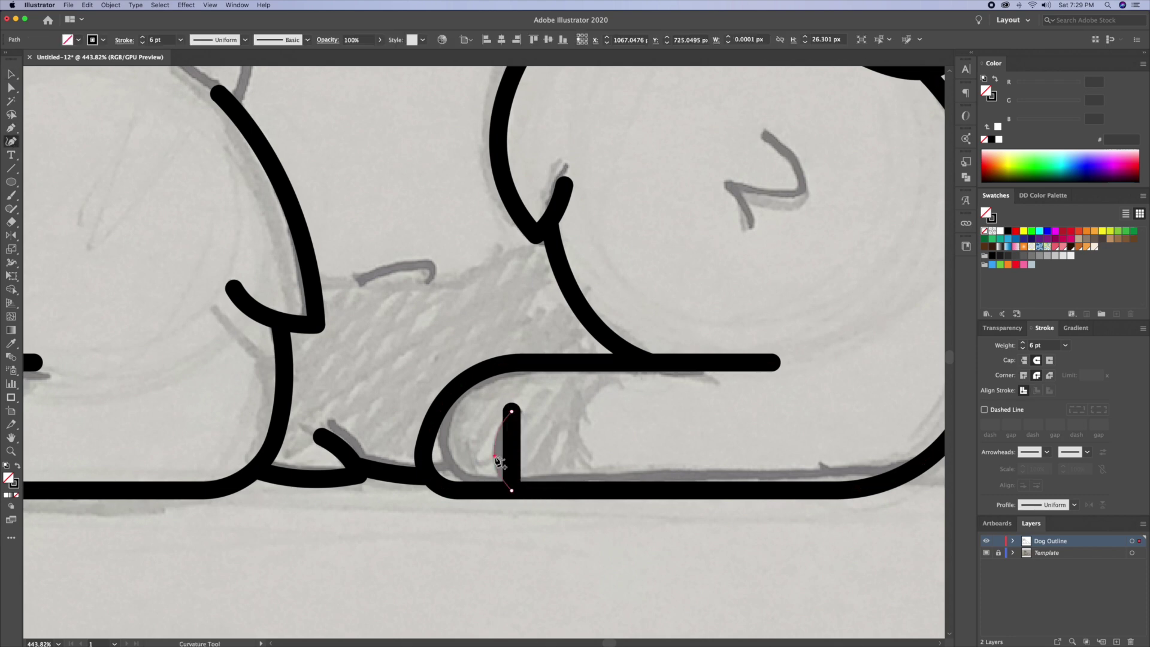
pyautogui.press('v')
pyautogui.press('shift+super+a')
pyautogui.moveTo(701, 430)
pyautogui.mouseDown()
pyautogui.moveTo(635, 430)
pyautogui.moveTo(824, 449)
pyautogui.mouseUp()
pyautogui.moveTo(761, 462); pyautogui.dragTo(154, 466)
pyautogui.press('shift+super+a')
# - Trace the hooked fur mark on the dog's back just behind the chest with the Pen tool
pyautogui.press('super+space')
pyautogui.moveTo(341, 362); pyautogui.dragTo(273, 362)
pyautogui.moveTo(567, 181); pyautogui.dragTo(721, 378)
pyautogui.press('p')
pyautogui.click(481, 327)
pyautogui.moveTo(585, 327); pyautogui.dragTo(634, 351)
pyautogui.moveTo(539, 355); pyautogui.dragTo(509, 362)
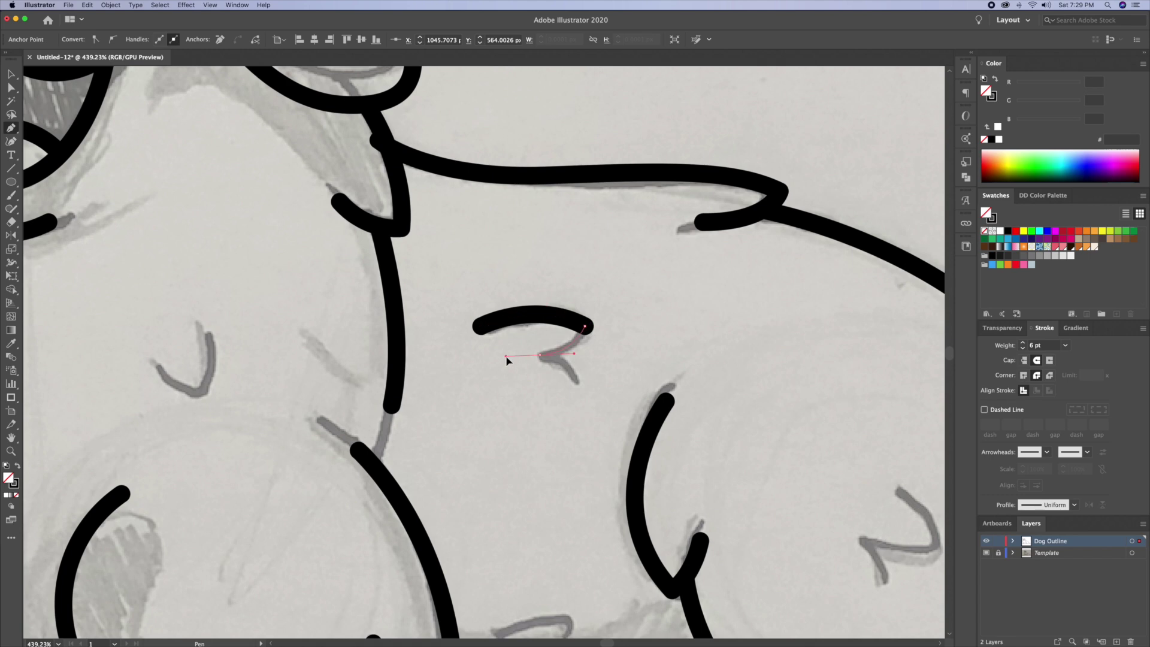
pyautogui.press('shift+super+a')
# - Trace the zigzag fur mark on the haunch and the small hooked mark on the belly with the Pen tool
pyautogui.moveTo(574, 378)
pyautogui.mouseDown()
pyautogui.moveTo(584, 396)
pyautogui.moveTo(466, 326)
pyautogui.mouseUp()
pyautogui.click(781, 430)
pyautogui.moveTo(827, 495); pyautogui.dragTo(836, 531)
pyautogui.moveTo(759, 479); pyautogui.dragTo(739, 470)
pyautogui.moveTo(776, 516)
pyautogui.mouseDown()
pyautogui.moveTo(781, 526)
pyautogui.moveTo(839, 416)
pyautogui.mouseUp()
pyautogui.press('shift+super+a')
pyautogui.click(491, 457)
pyautogui.moveTo(561, 443)
pyautogui.mouseDown()
pyautogui.moveTo(585, 445)
pyautogui.moveTo(544, 472)
pyautogui.mouseUp()
pyautogui.press('shift+super+a')
# - Trace the V-shaped fur mark on the right half of the chest with the Pen tool
pyautogui.moveTo(149, 189); pyautogui.dragTo(465, 303)
pyautogui.click(465, 303)
pyautogui.moveTo(514, 334); pyautogui.dragTo(530, 338)
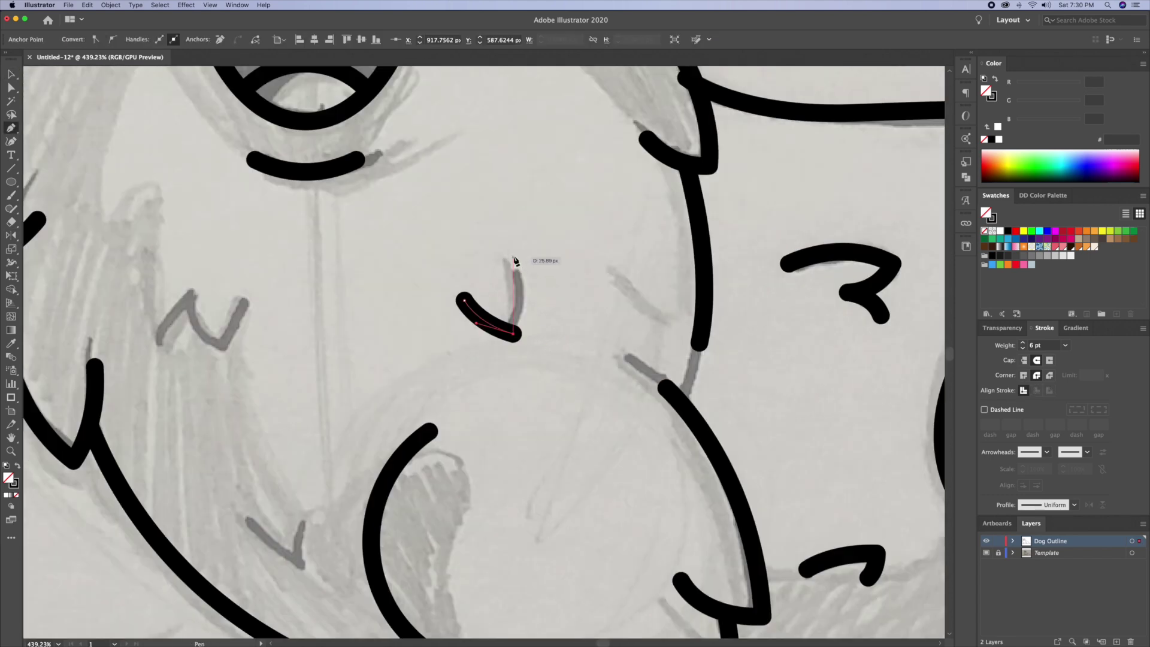
pyautogui.moveTo(516, 259); pyautogui.dragTo(512, 246)
pyautogui.press('super+z')
pyautogui.moveTo(512, 258)
pyautogui.mouseDown()
pyautogui.moveTo(670, 261)
pyautogui.moveTo(620, 178)
pyautogui.moveTo(627, 187)
pyautogui.mouseUp()
pyautogui.press('shift+super+a')
# - Trace the N-shaped fur mark on the left half of the chest with the Pen tool
pyautogui.click(405, 307)
pyautogui.moveTo(379, 348); pyautogui.dragTo(357, 369)
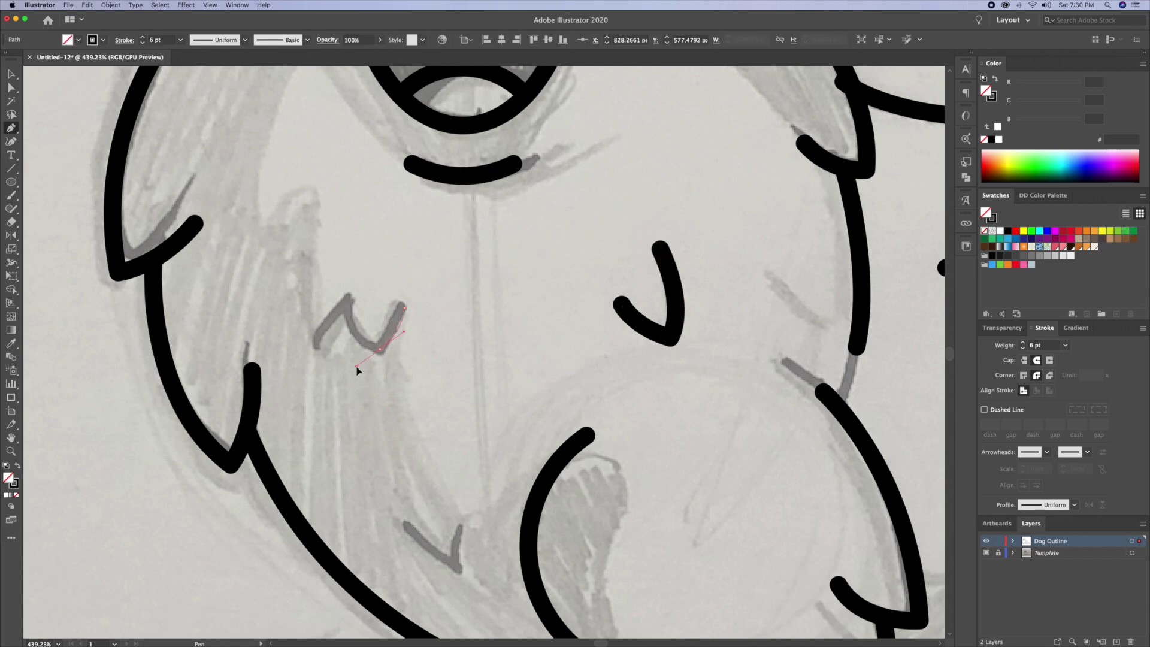
pyautogui.click(379, 348)
pyautogui.moveTo(353, 282); pyautogui.dragTo(354, 220)
pyautogui.click(353, 282)
pyautogui.moveTo(329, 323); pyautogui.dragTo(327, 334)
pyautogui.press('shift+super+a')
# - Trace the small V-shaped fur mark low on the chest, just above the front leg
pyautogui.moveTo(414, 533); pyautogui.dragTo(375, 418)
pyautogui.click(375, 418)
pyautogui.moveTo(415, 453); pyautogui.dragTo(457, 460)
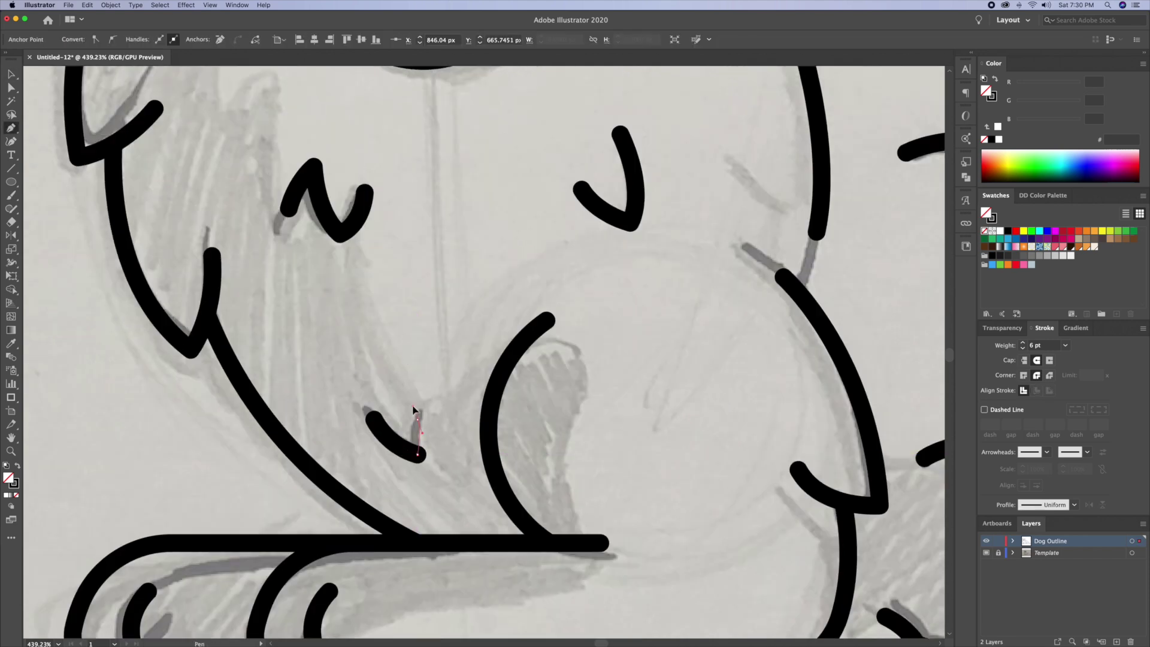
pyautogui.click(418, 411)
pyautogui.press('shift+super+a')
# - Hide the sketch template and review the whole dog outline
pyautogui.moveTo(409, 425); pyautogui.dragTo(312, 425)
pyautogui.press('shift+super+w')
pyautogui.moveTo(586, 357); pyautogui.dragTo(622, 375)
pyautogui.moveTo(749, 292); pyautogui.dragTo(590, 300)
pyautogui.moveTo(659, 353); pyautogui.dragTo(503, 393)
pyautogui.scroll(-3, 510, 397)
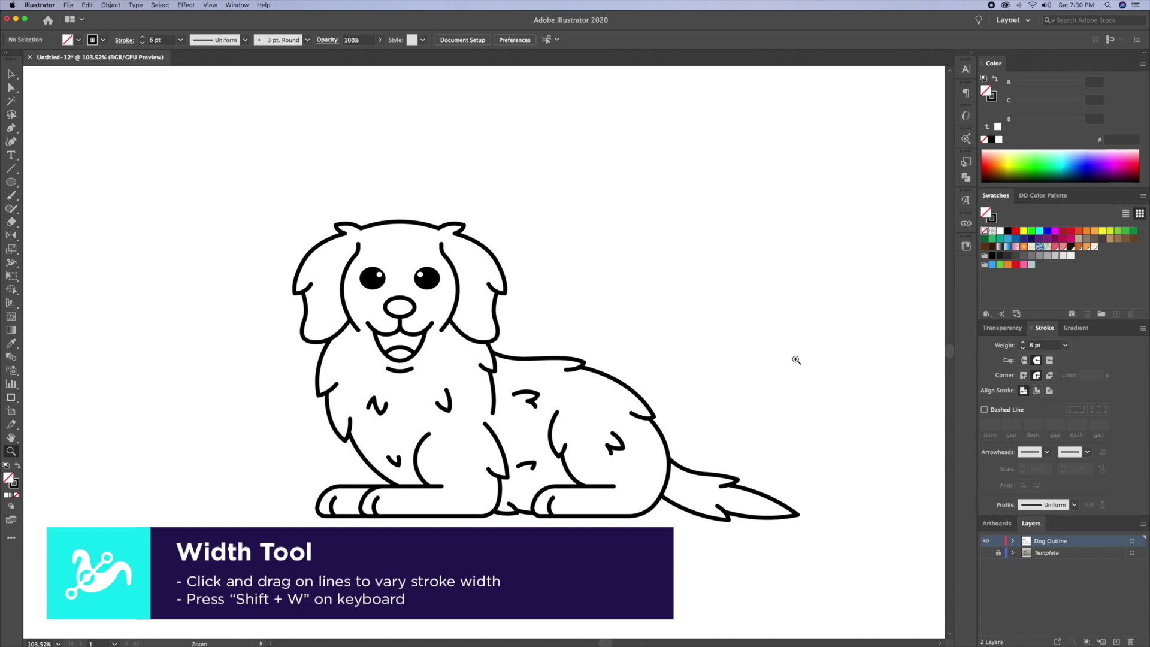
# - Taper the upper end of the left inner ear line with the Width tool
pyautogui.moveTo(378, 284); pyautogui.dragTo(536, 271)
pyautogui.press('v')
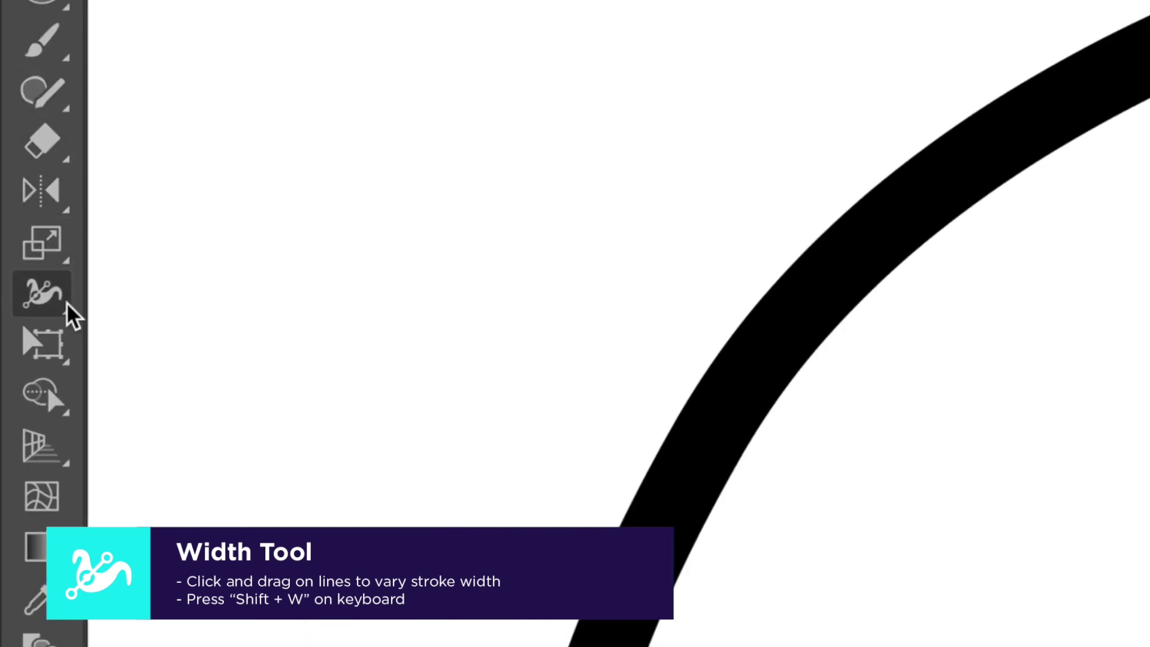
pyautogui.click(27, 299)
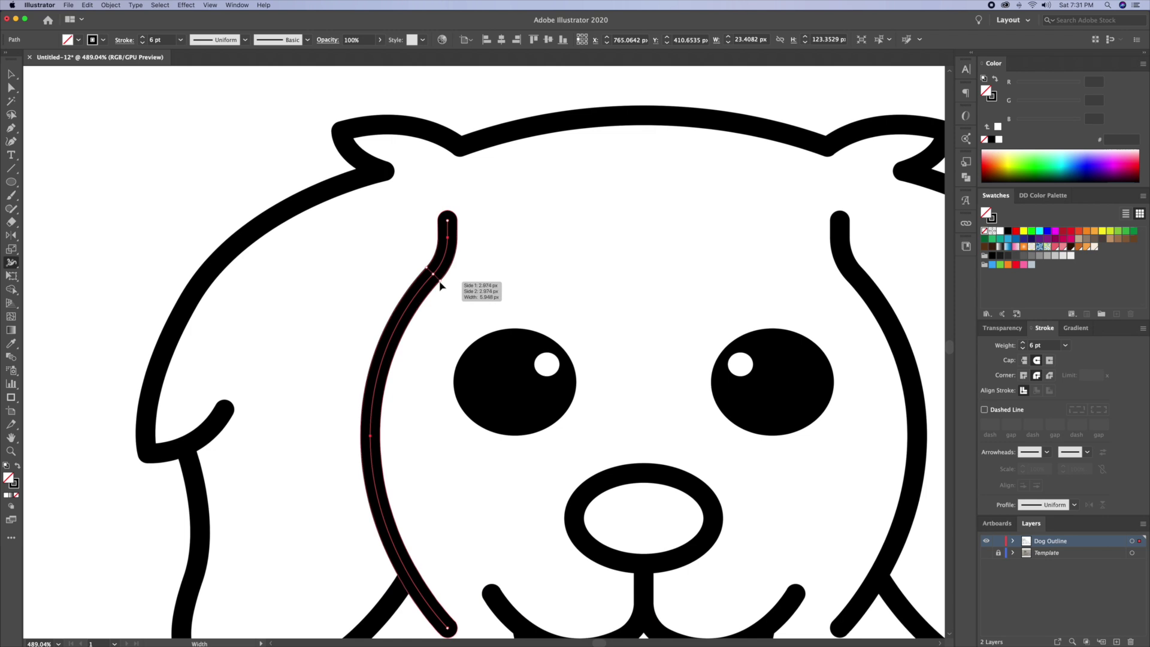
pyautogui.moveTo(458, 226); pyautogui.dragTo(467, 229)
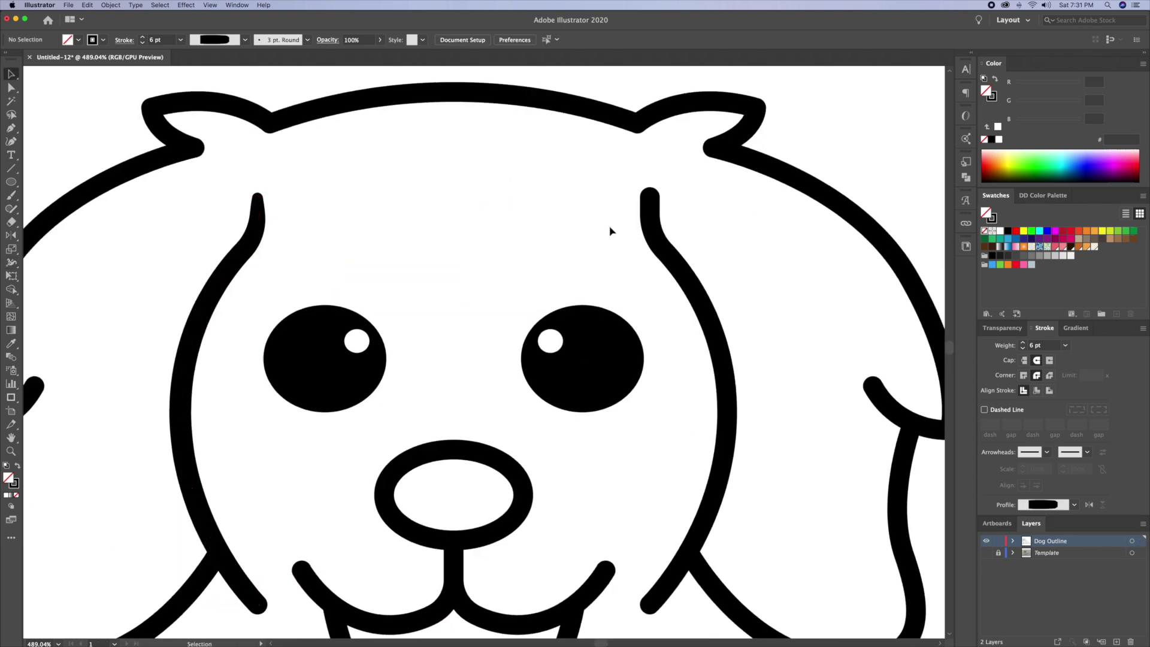
# - Taper the upper end of the right inner ear line and the end of the right ear's fur hook with the Width tool
pyautogui.click(655, 237)
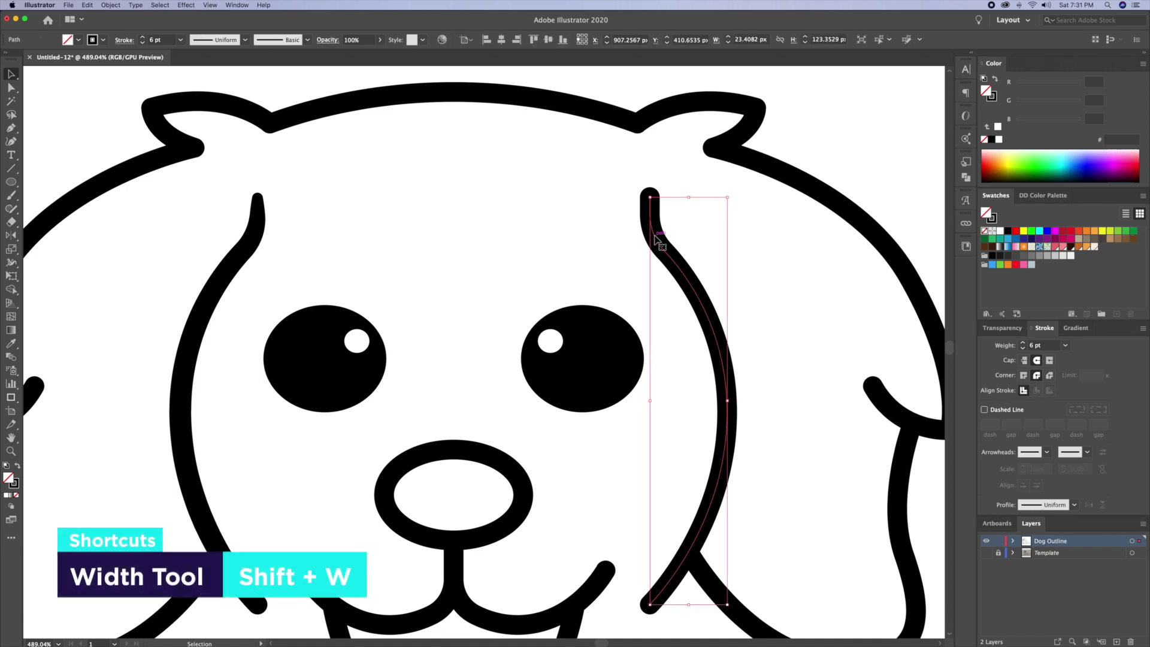
pyautogui.hotkey('shift', 'w')
pyautogui.moveTo(666, 251); pyautogui.dragTo(663, 252)
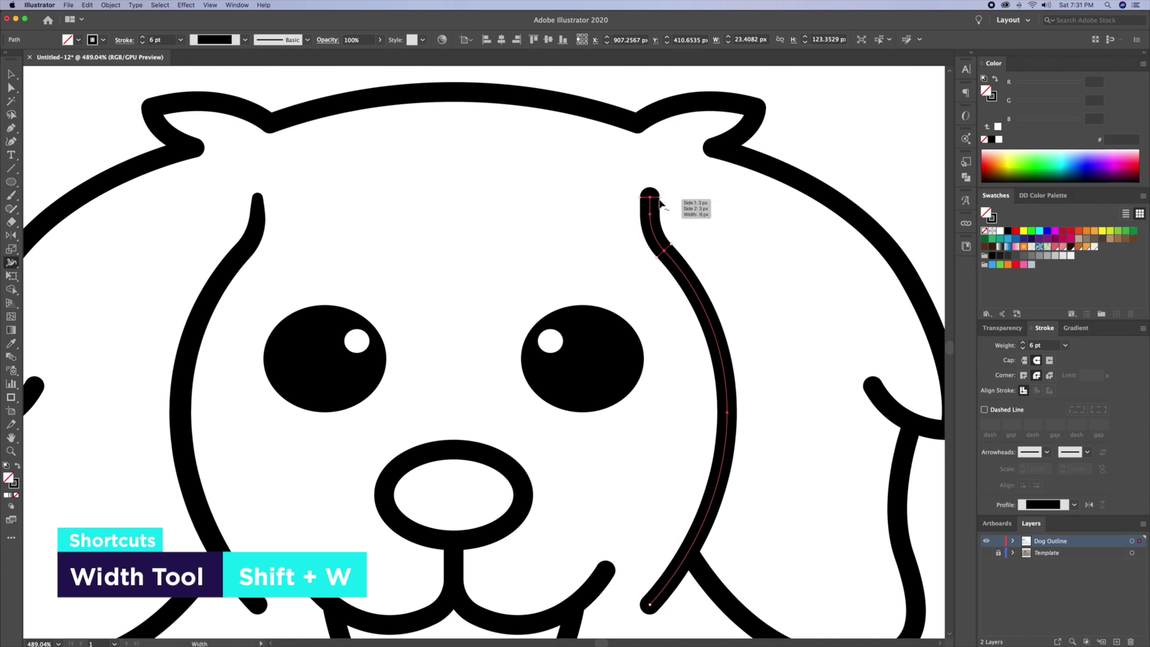
pyautogui.moveTo(661, 203); pyautogui.dragTo(664, 207)
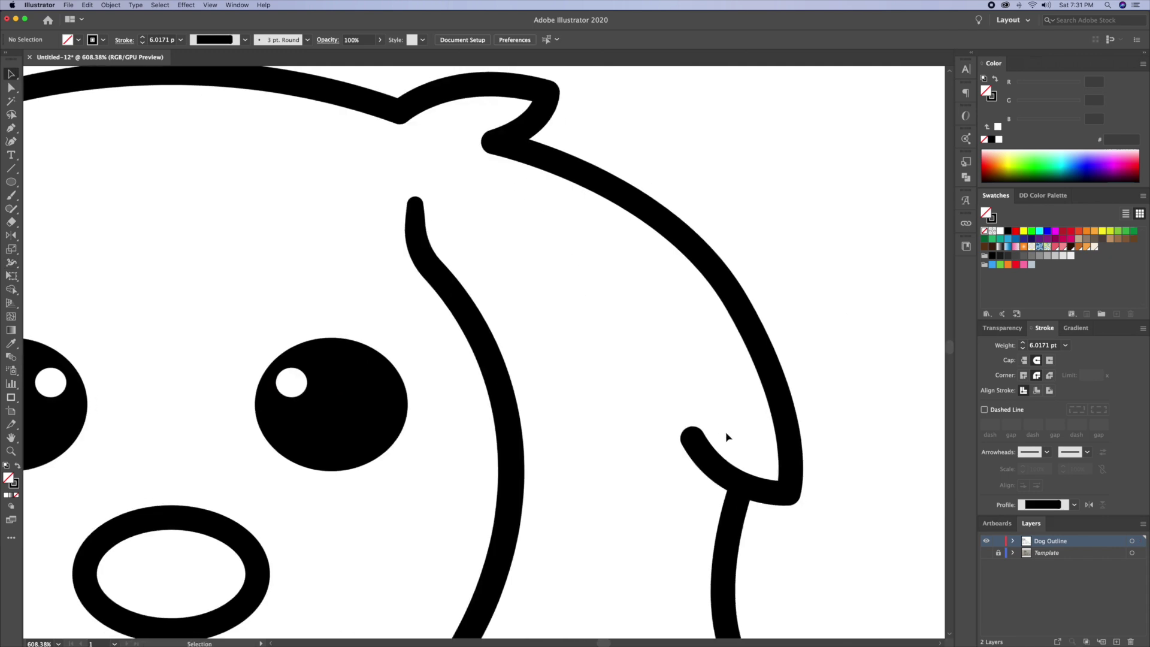
pyautogui.moveTo(702, 454); pyautogui.dragTo(687, 442)
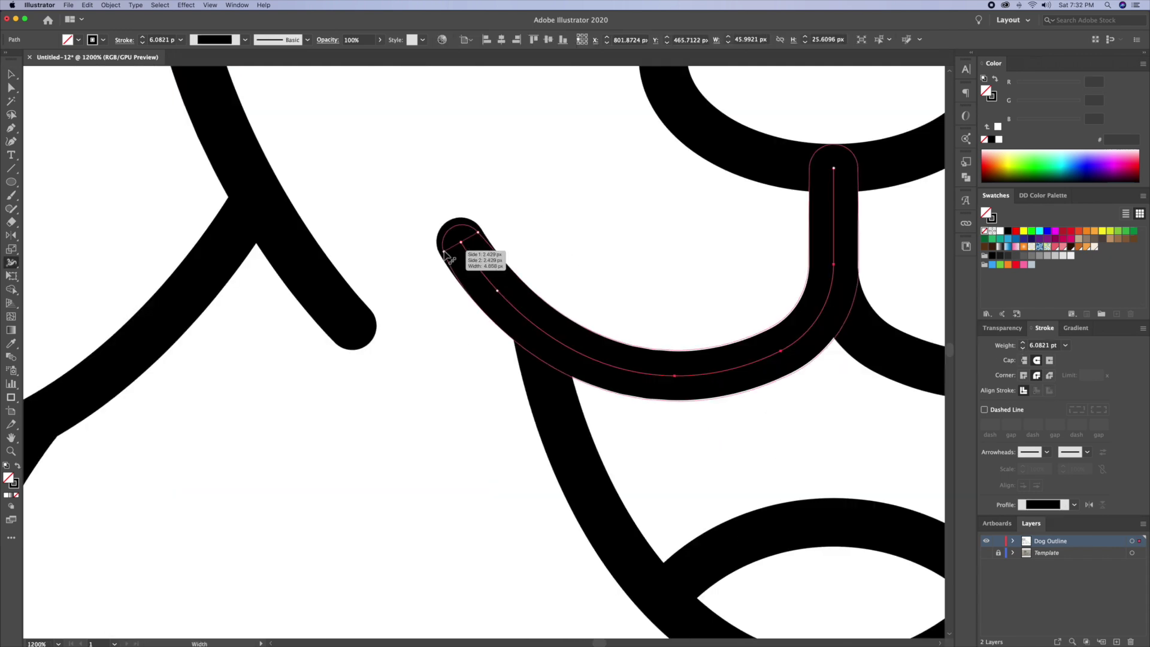
# - Taper the outer ends of both halves of the mouth line with the Width tool
pyautogui.moveTo(462, 249); pyautogui.dragTo(527, 316)
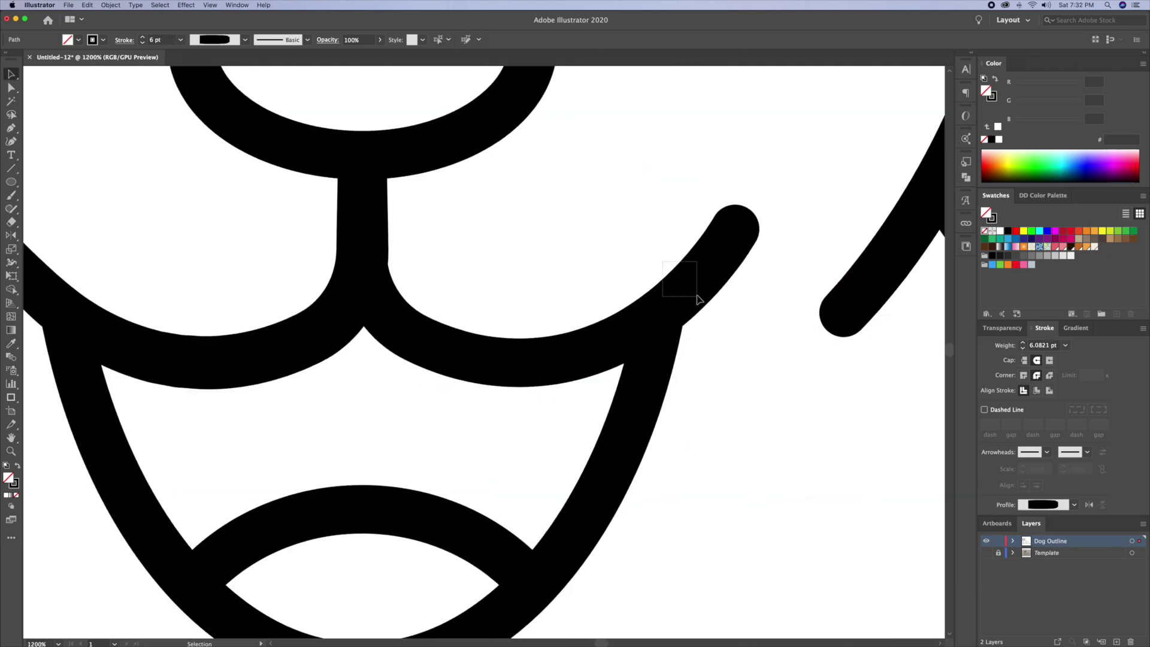
pyautogui.moveTo(706, 297); pyautogui.dragTo(713, 303)
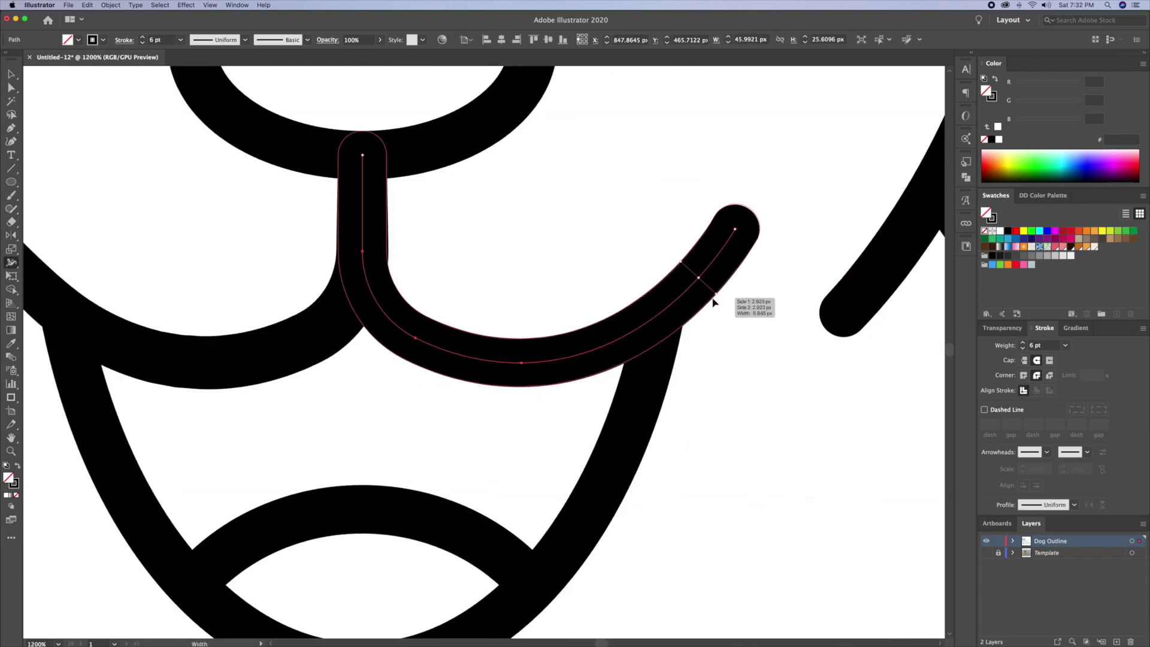
pyautogui.moveTo(760, 239); pyautogui.dragTo(680, 296)
# - Taper the ends of the haunch's zigzag fur mark and the rump's fur hook with the Width tool
pyautogui.click(768, 170)
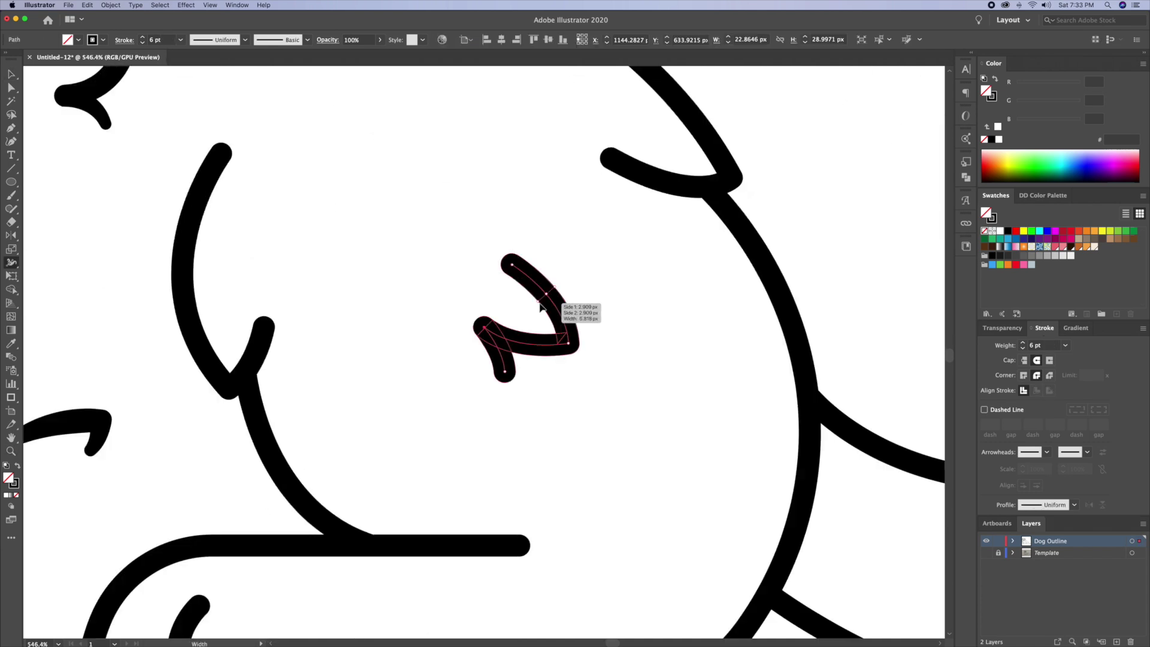
pyautogui.moveTo(506, 372); pyautogui.dragTo(512, 377)
pyautogui.moveTo(611, 159); pyautogui.dragTo(623, 163)
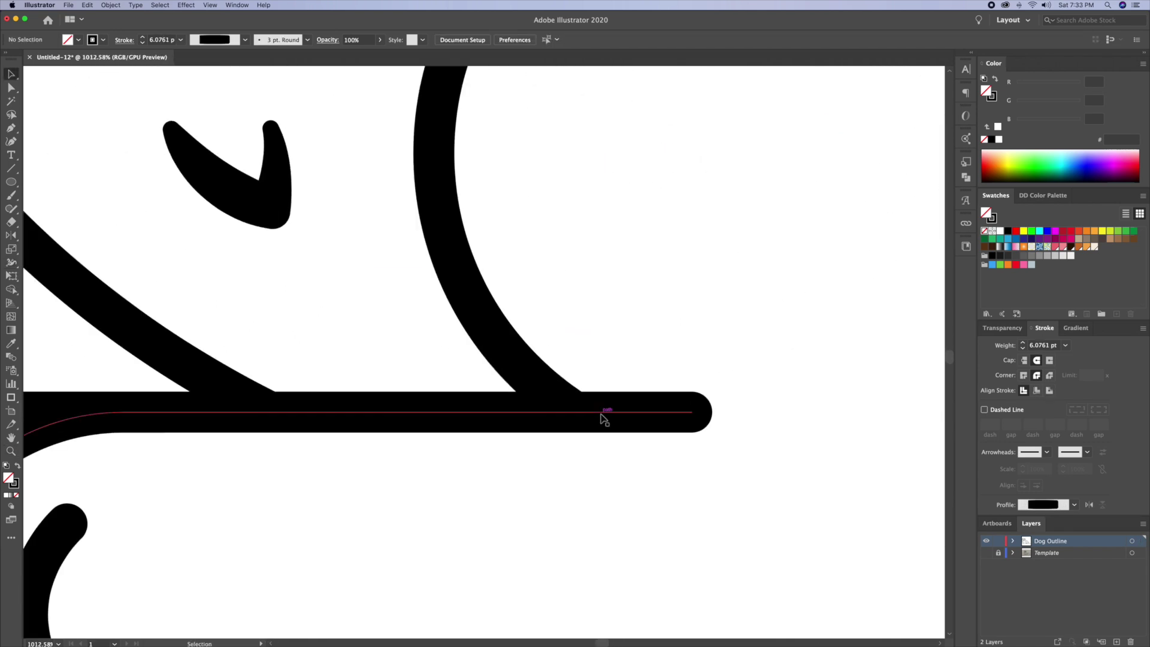
# - Taper the open end of the front leg's top line and adjust the width of the curve above it
pyautogui.click(601, 415)
pyautogui.hotkey('shift', 'w')
pyautogui.moveTo(622, 413); pyautogui.dragTo(621, 434)
pyautogui.moveTo(692, 432); pyautogui.dragTo(692, 426)
pyautogui.moveTo(472, 269); pyautogui.dragTo(485, 277)
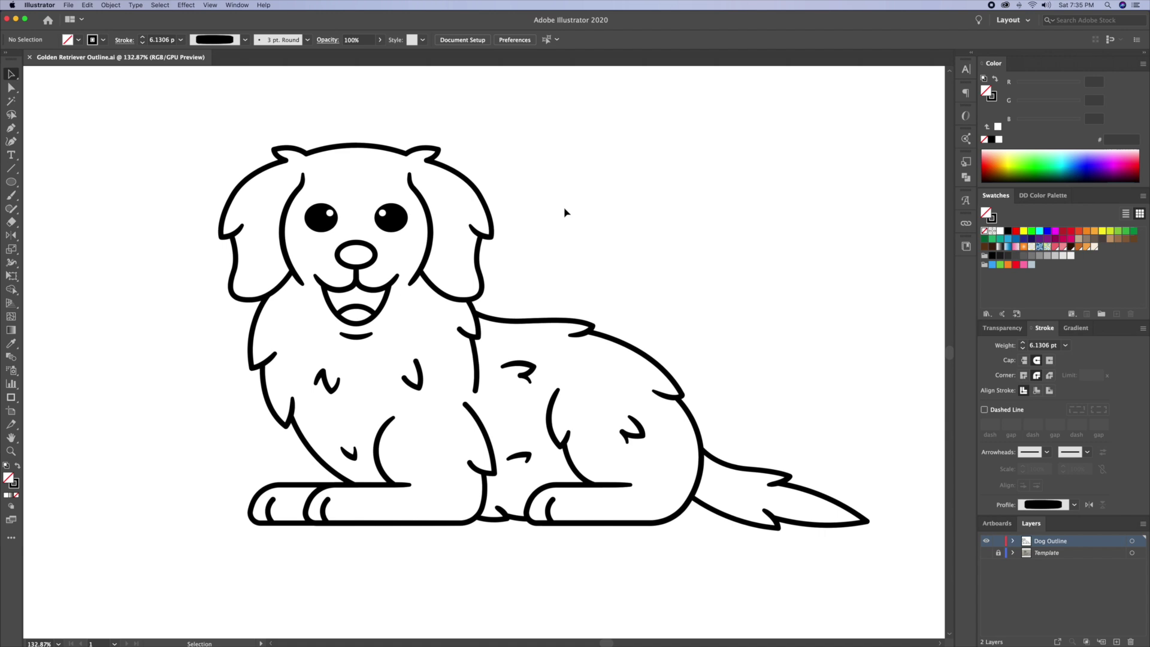
# - Show the sketch template beneath the outline again and examine the shaded areas around the chest and legs
pyautogui.click(986, 553)
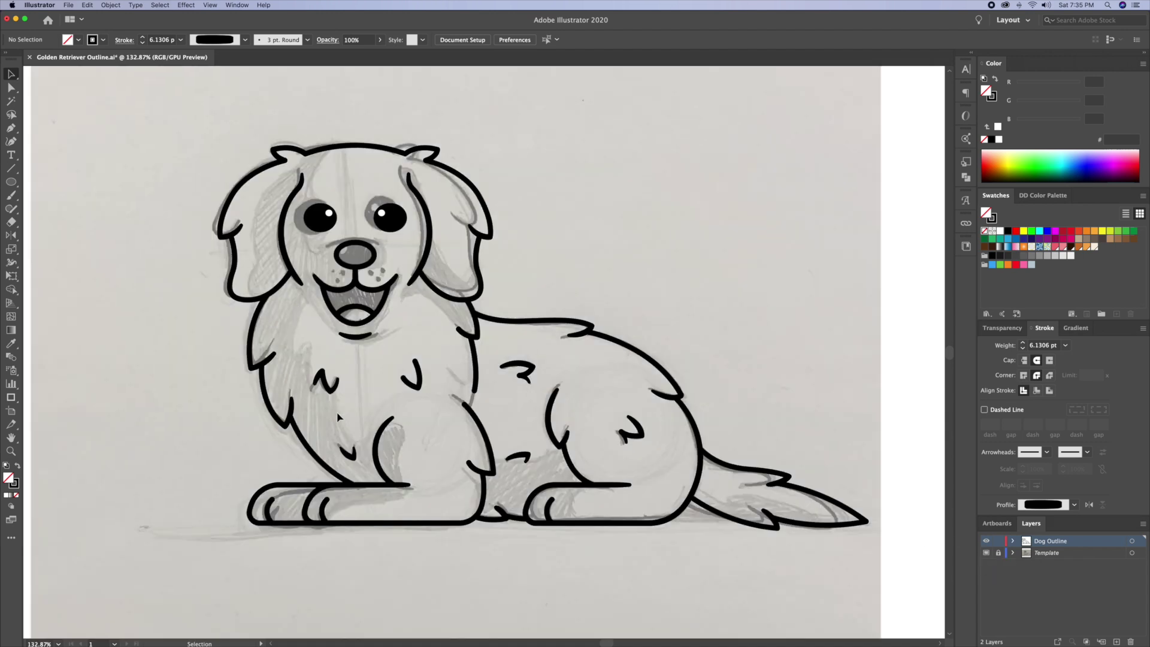
pyautogui.hscroll(-3, 381, 503)
pyautogui.press('z')
pyautogui.moveTo(398, 490); pyautogui.dragTo(532, 495)
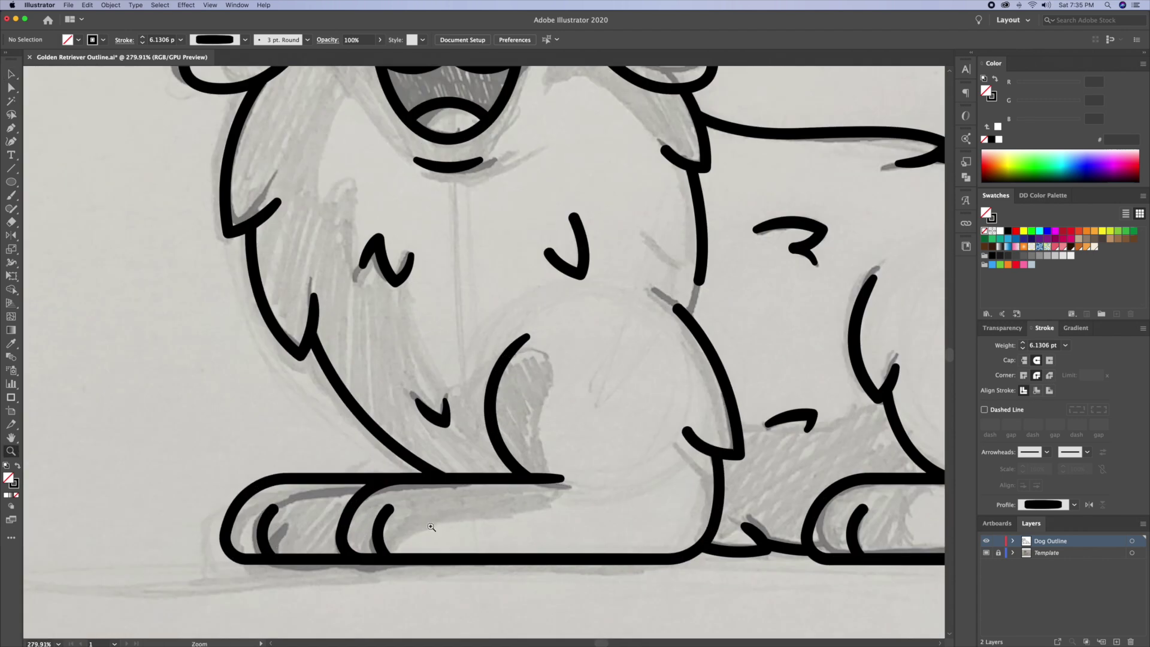
pyautogui.keyDown('alt'); pyautogui.click(581, 367); pyautogui.keyUp('alt')
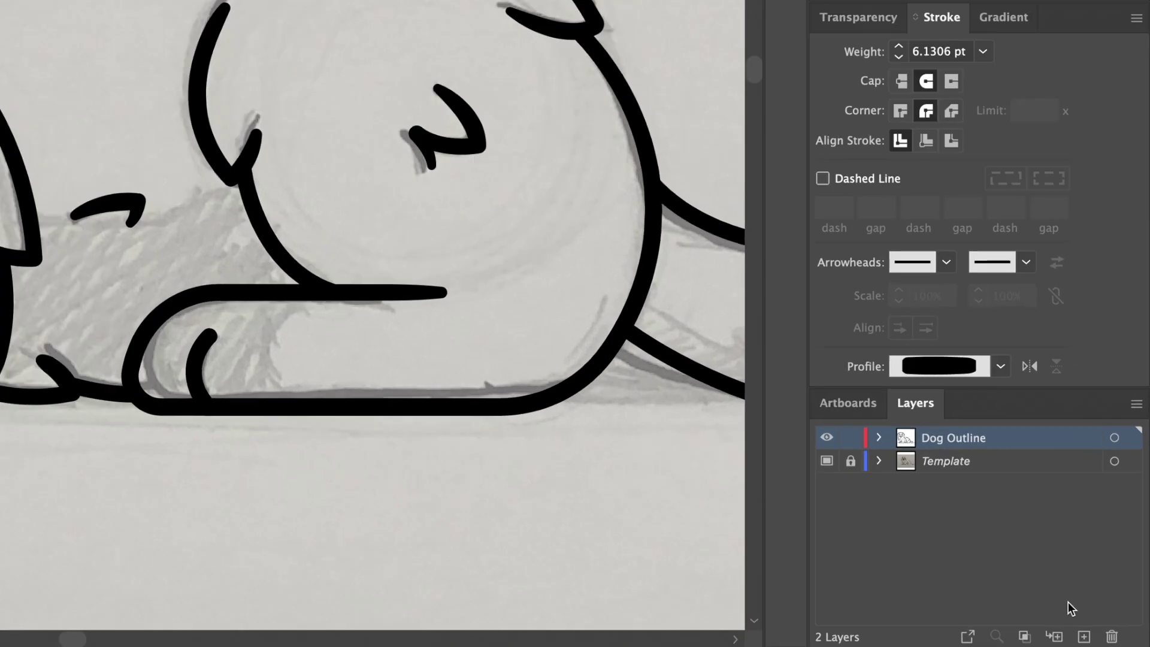
# - Add a layer named Shadows Outline between Dog Outline and Template, and lock the Dog Outline layer
pyautogui.click(1117, 642)
pyautogui.moveTo(1045, 541); pyautogui.dragTo(1042, 557)
pyautogui.doubleClick(837, 366)
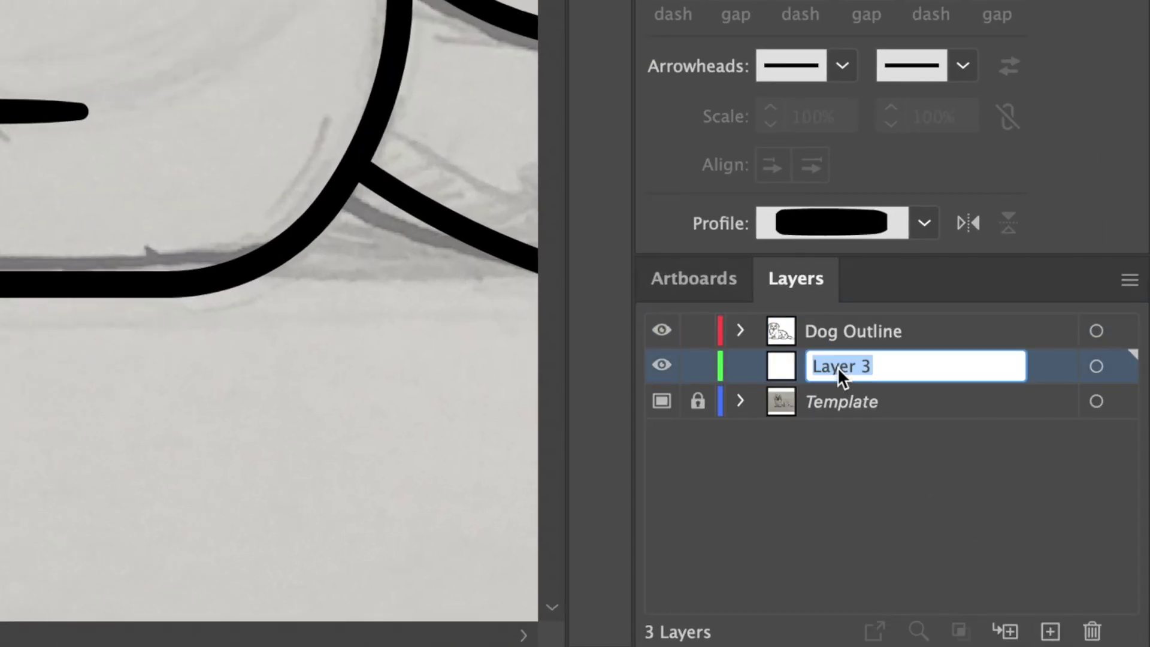
pyautogui.write('Shadows Outline')
pyautogui.press('Return')
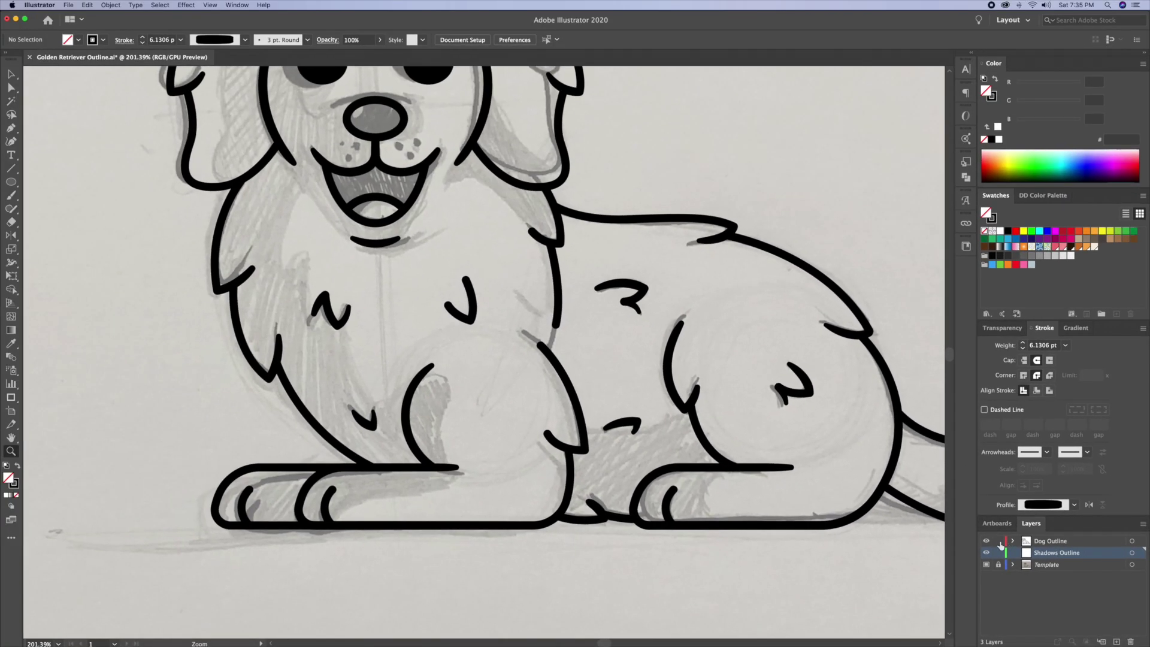
pyautogui.click(998, 541)
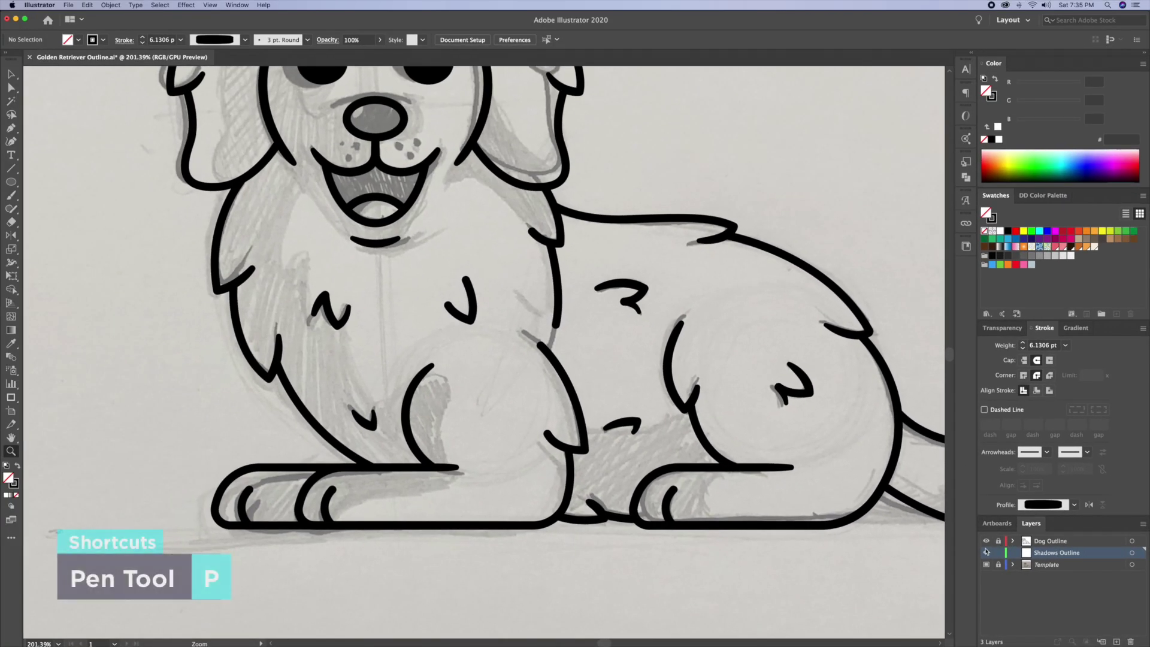
# - Trace the shadow at the bottom of the right ear as a closed 1 pt Pen path on the Shadows Outline layer
pyautogui.press('v')
pyautogui.moveTo(863, 577); pyautogui.dragTo(822, 567)
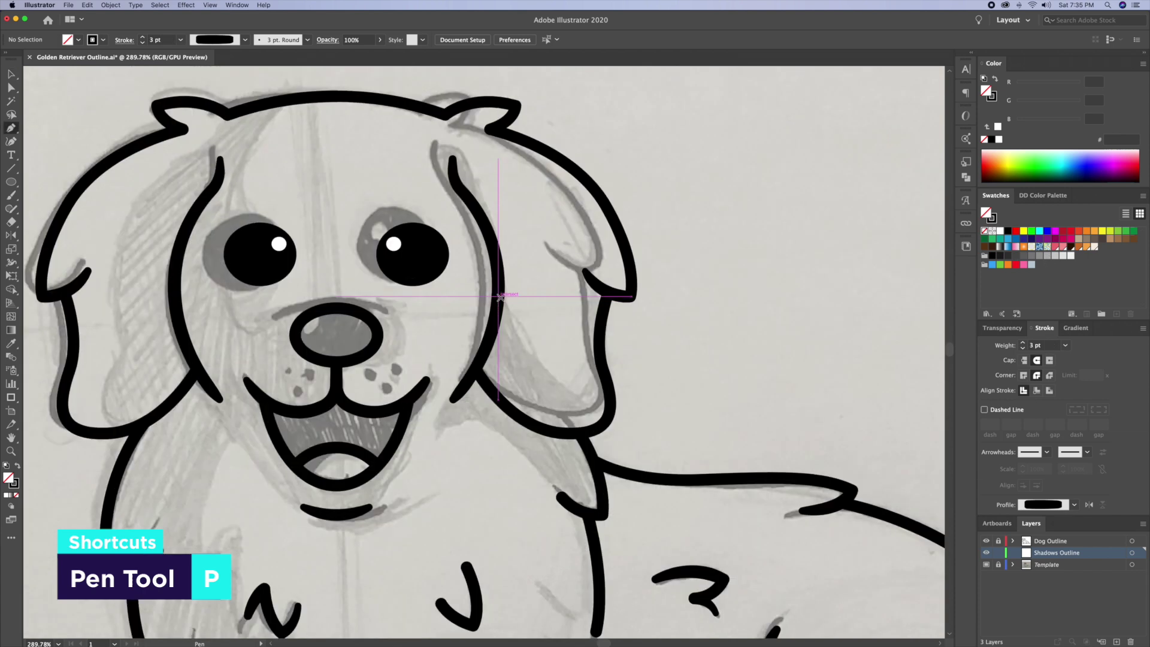
pyautogui.click(499, 296)
pyautogui.moveTo(609, 387); pyautogui.dragTo(615, 392)
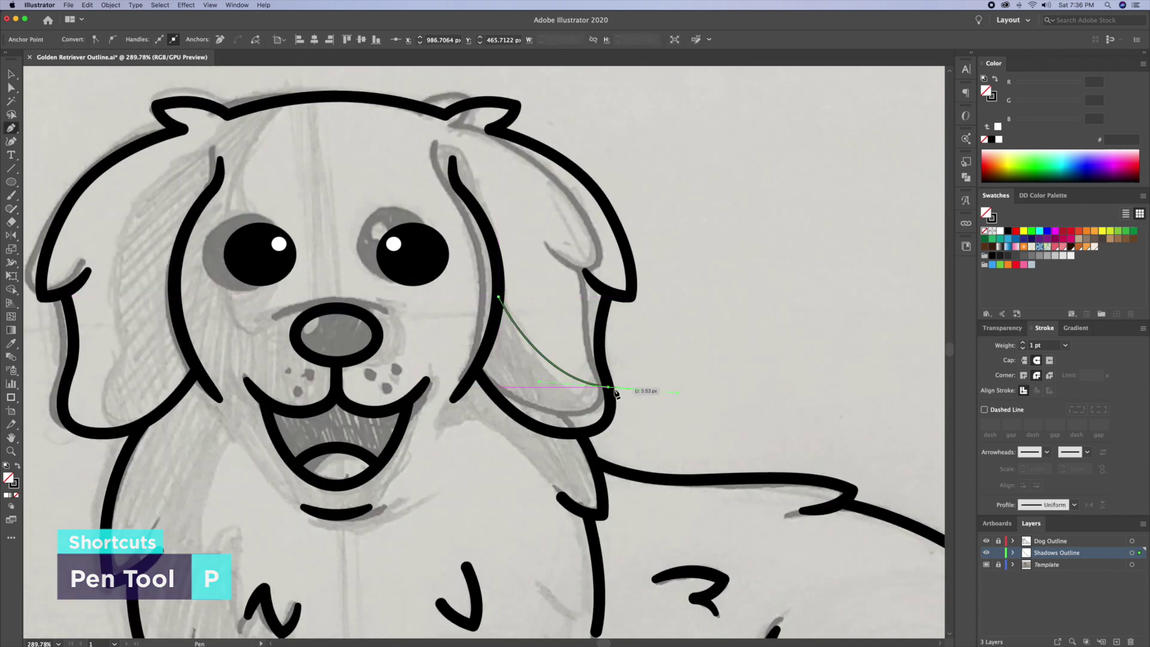
pyautogui.click(608, 387)
pyautogui.moveTo(580, 432); pyautogui.dragTo(542, 430)
pyautogui.moveTo(497, 397); pyautogui.dragTo(472, 365)
pyautogui.click(498, 297)
pyautogui.press('v')
pyautogui.click(735, 303)
# - Start a shadow path at the top of the head and trace it down the left ear to the chest
pyautogui.moveTo(261, 258); pyautogui.dragTo(503, 289)
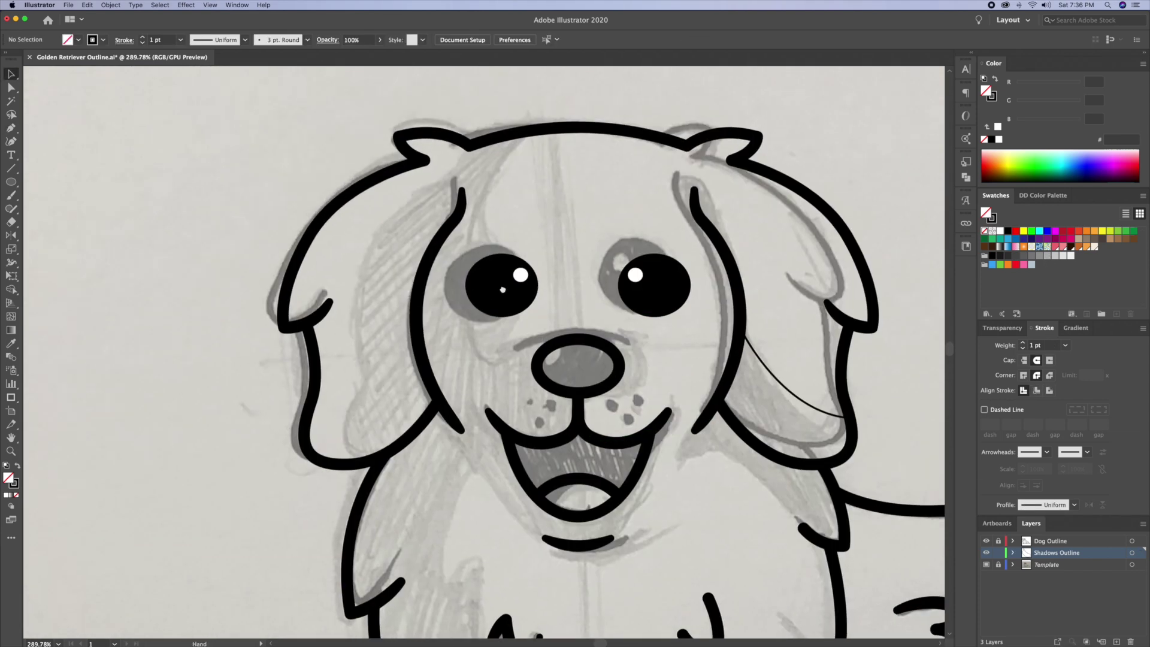
pyautogui.press('z')
pyautogui.moveTo(238, 190); pyautogui.dragTo(275, 190)
pyautogui.press('p')
pyautogui.click(555, 134)
pyautogui.moveTo(421, 256); pyautogui.dragTo(385, 324)
pyautogui.click(409, 443)
pyautogui.moveTo(411, 442); pyautogui.dragTo(415, 349)
pyautogui.moveTo(380, 430)
pyautogui.mouseDown()
pyautogui.moveTo(390, 460)
pyautogui.moveTo(457, 264)
pyautogui.mouseUp()
pyautogui.click(432, 456)
# - Continue the shadow path down the chest's left fur edge and along the top of the front leg
pyautogui.moveTo(415, 386)
pyautogui.mouseDown()
pyautogui.moveTo(412, 439)
pyautogui.moveTo(460, 457)
pyautogui.mouseUp()
pyautogui.click(417, 473)
pyautogui.click(482, 438)
pyautogui.press('super+z')
pyautogui.click(451, 465)
pyautogui.moveTo(507, 608)
pyautogui.mouseDown()
pyautogui.moveTo(478, 413)
pyautogui.moveTo(528, 489)
pyautogui.mouseUp()
pyautogui.click(486, 451)
pyautogui.click(503, 423)
pyautogui.moveTo(505, 429); pyautogui.dragTo(422, 322)
pyautogui.moveTo(620, 521); pyautogui.dragTo(737, 550)
pyautogui.click(620, 521)
pyautogui.click(725, 520)
# - Continue the shadow path around the front leg's upper curve and up the chest to the inner fur tips
pyautogui.click(691, 352)
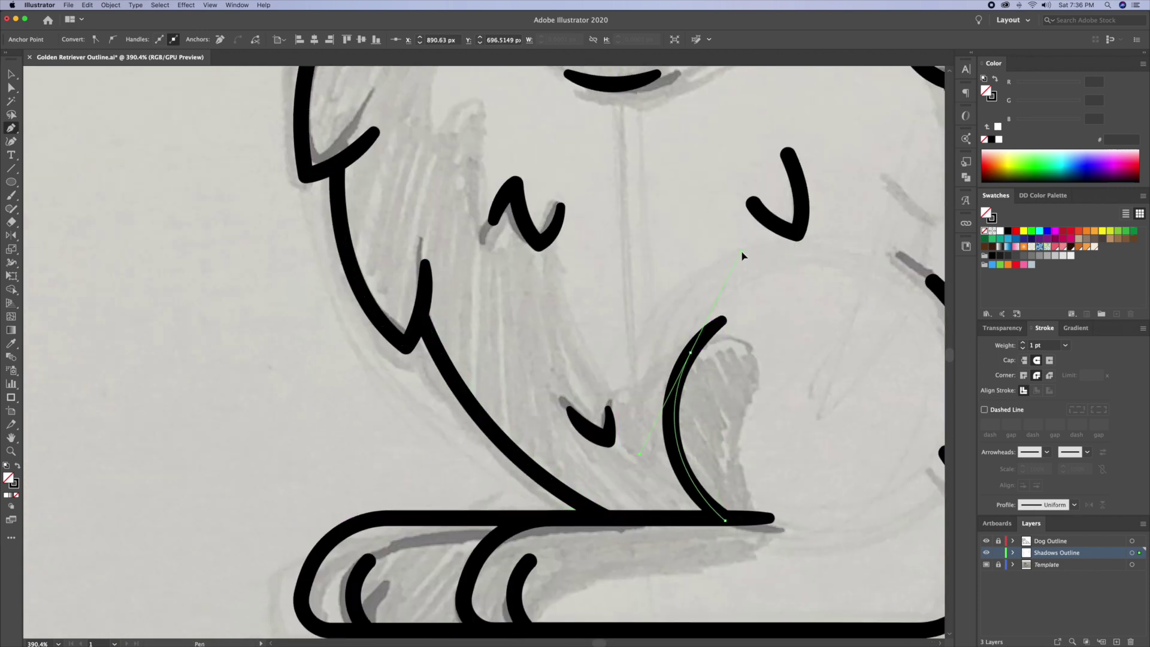
pyautogui.moveTo(626, 408); pyautogui.dragTo(610, 456)
pyautogui.scroll(5, 623, 407)
pyautogui.hscroll(-2, 623, 408)
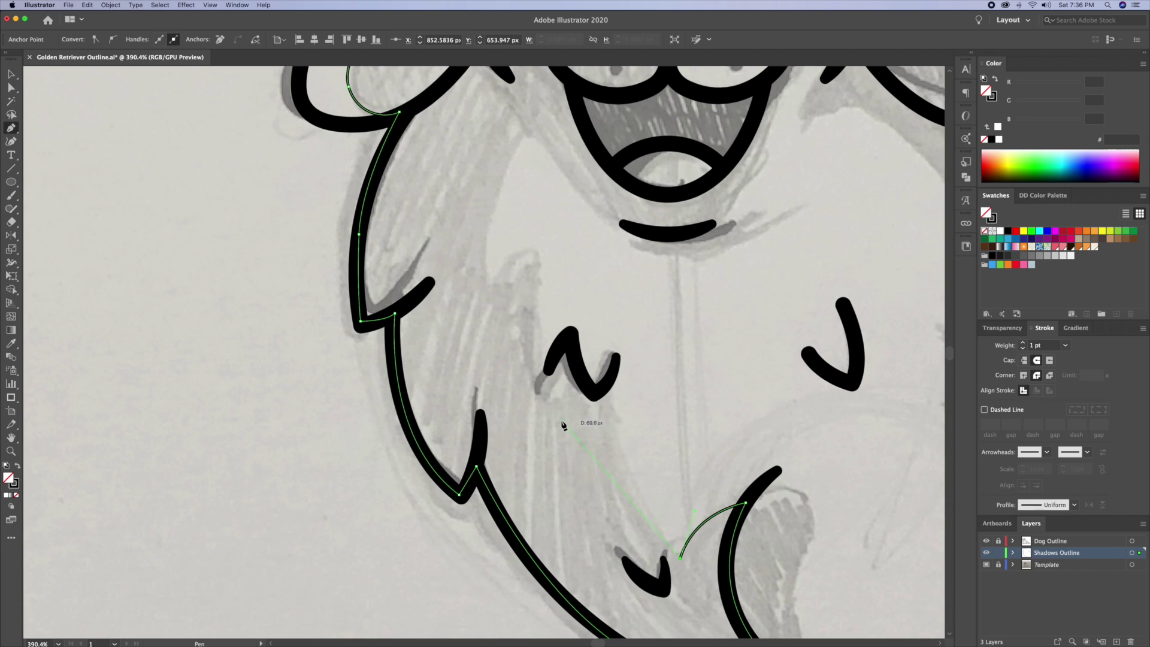
pyautogui.moveTo(541, 335); pyautogui.dragTo(539, 241)
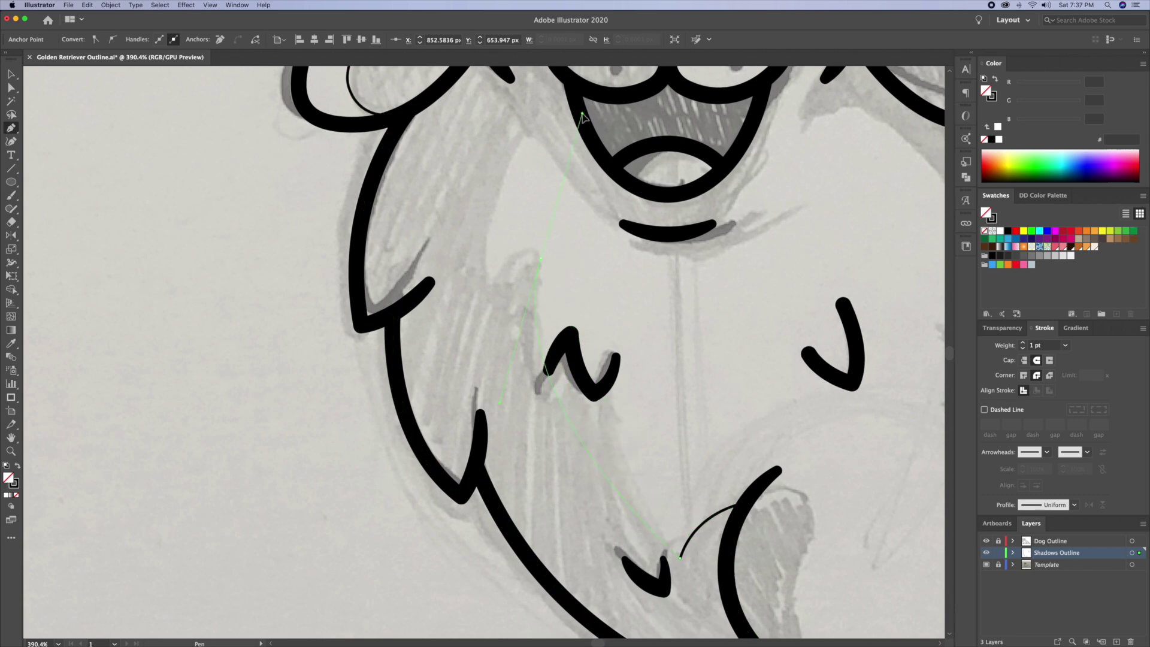
pyautogui.moveTo(582, 114); pyautogui.dragTo(582, 114)
pyautogui.click(541, 258)
pyautogui.click(486, 297)
pyautogui.moveTo(486, 297); pyautogui.dragTo(524, 249)
# - Continue the shadow path up to the left cheek, then along the chin line to the far corner of the mouth
pyautogui.scroll(5, 489, 298)
pyautogui.hscroll(1, 488, 298)
pyautogui.click(485, 279)
pyautogui.moveTo(630, 370); pyautogui.dragTo(591, 376)
pyautogui.click(729, 289)
pyautogui.click(704, 277)
# - Trace the shadow path around the open mouth, up the centre line and around the nose's left side to its top
pyautogui.scroll(2, 704, 277)
pyautogui.moveTo(535, 269); pyautogui.dragTo(528, 215)
pyautogui.click(536, 269)
pyautogui.moveTo(626, 259); pyautogui.dragTo(639, 375)
pyautogui.click(626, 259)
pyautogui.click(640, 360)
pyautogui.moveTo(583, 321); pyautogui.dragTo(582, 283)
pyautogui.click(633, 287)
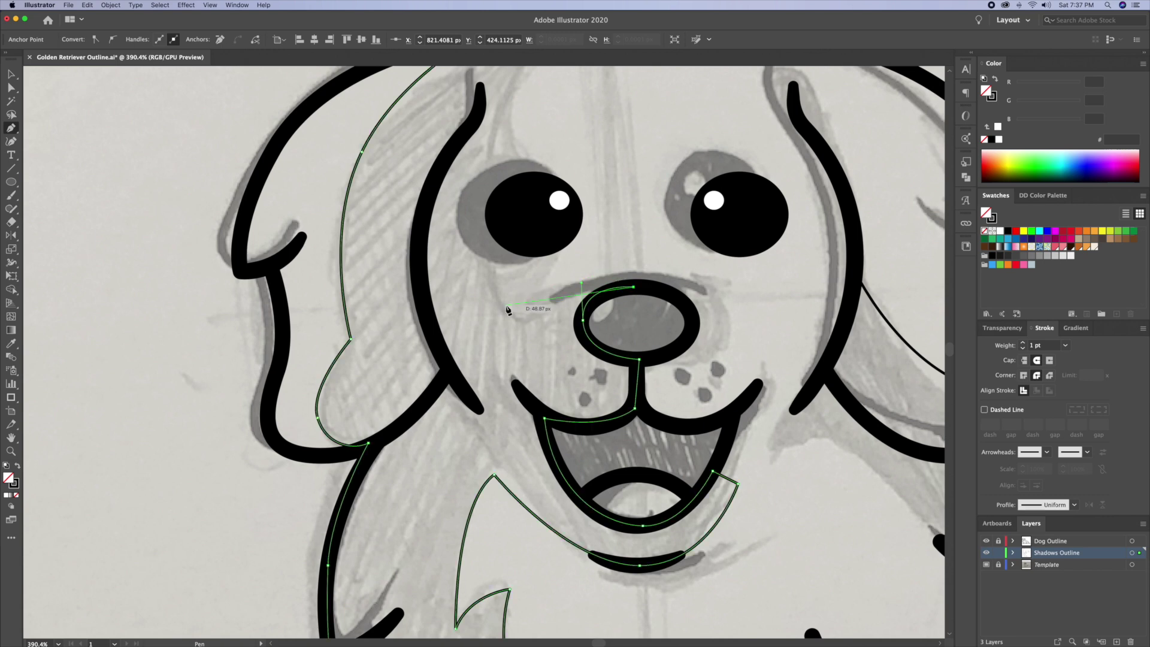
# - Carry the shadow path from the nose across the left cheek, up past the eye, and close it at the head's top
pyautogui.moveTo(507, 306); pyautogui.dragTo(473, 324)
pyautogui.scroll(3, 508, 310)
pyautogui.moveTo(657, 113); pyautogui.dragTo(749, 99)
pyautogui.click(658, 114)
pyautogui.click(503, 135)
pyautogui.keyDown('super'); pyautogui.click(366, 136); pyautogui.keyUp('super')
pyautogui.moveTo(367, 136); pyautogui.dragTo(312, 136)
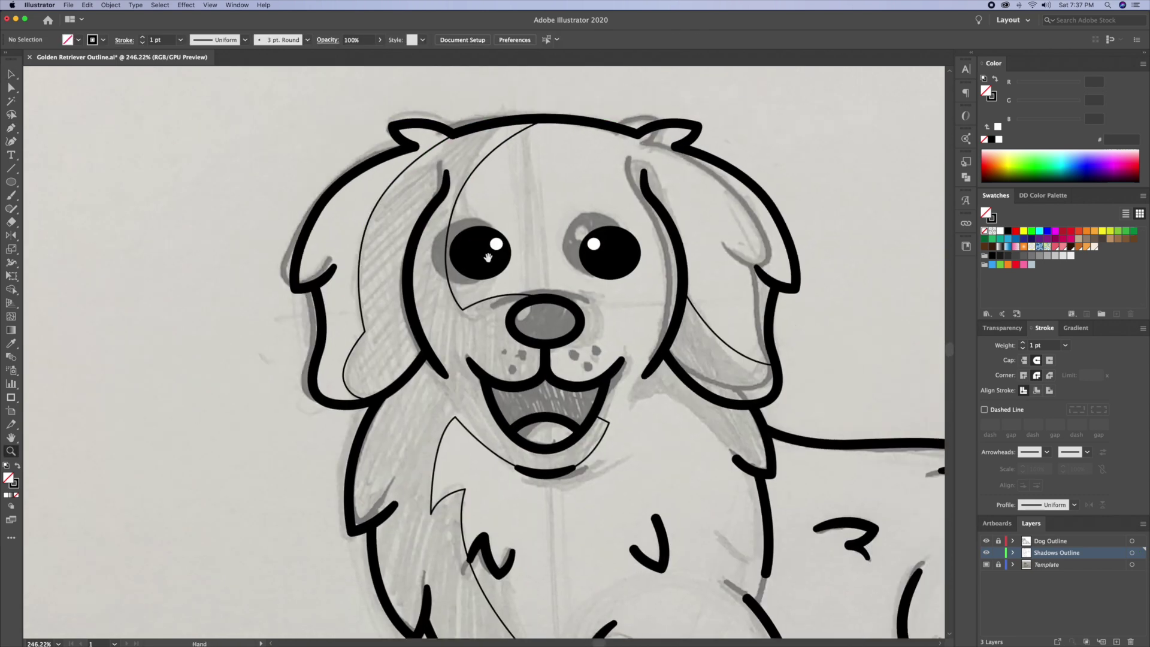
# - Trace the small shadow behind the front leg's curved line as a closed Pen path and deselect it
pyautogui.moveTo(563, 393); pyautogui.dragTo(577, 357)
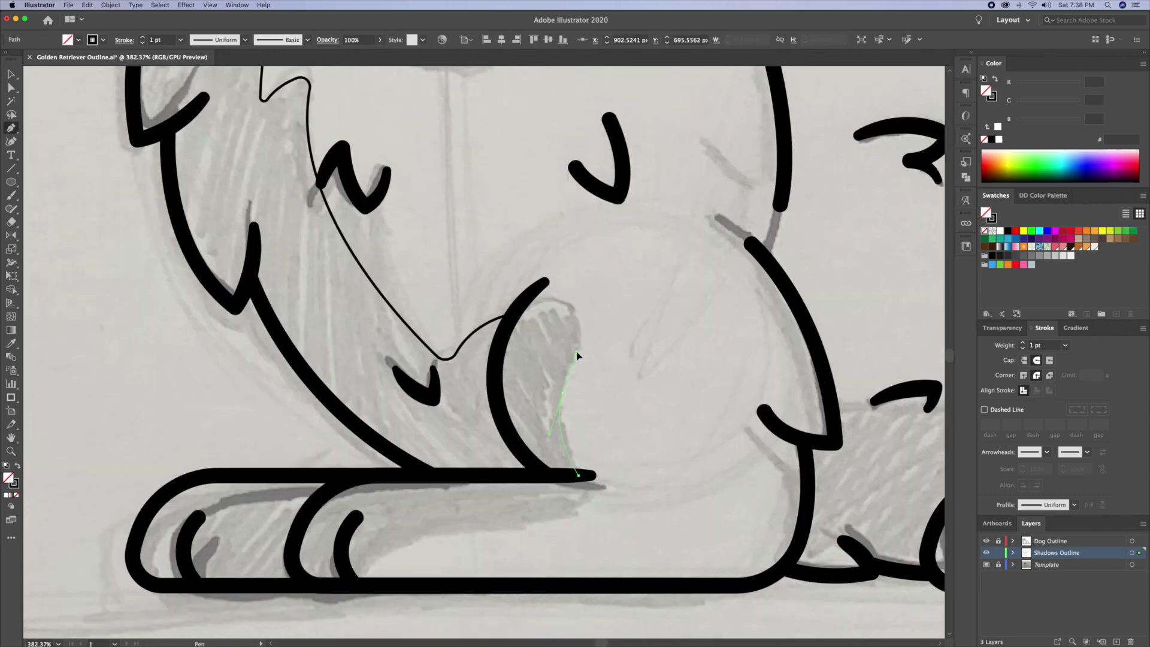
pyautogui.moveTo(567, 303); pyautogui.dragTo(503, 327)
pyautogui.moveTo(495, 368); pyautogui.dragTo(496, 411)
pyautogui.click(543, 475)
pyautogui.click(579, 476)
pyautogui.press('v')
pyautogui.click(644, 508)
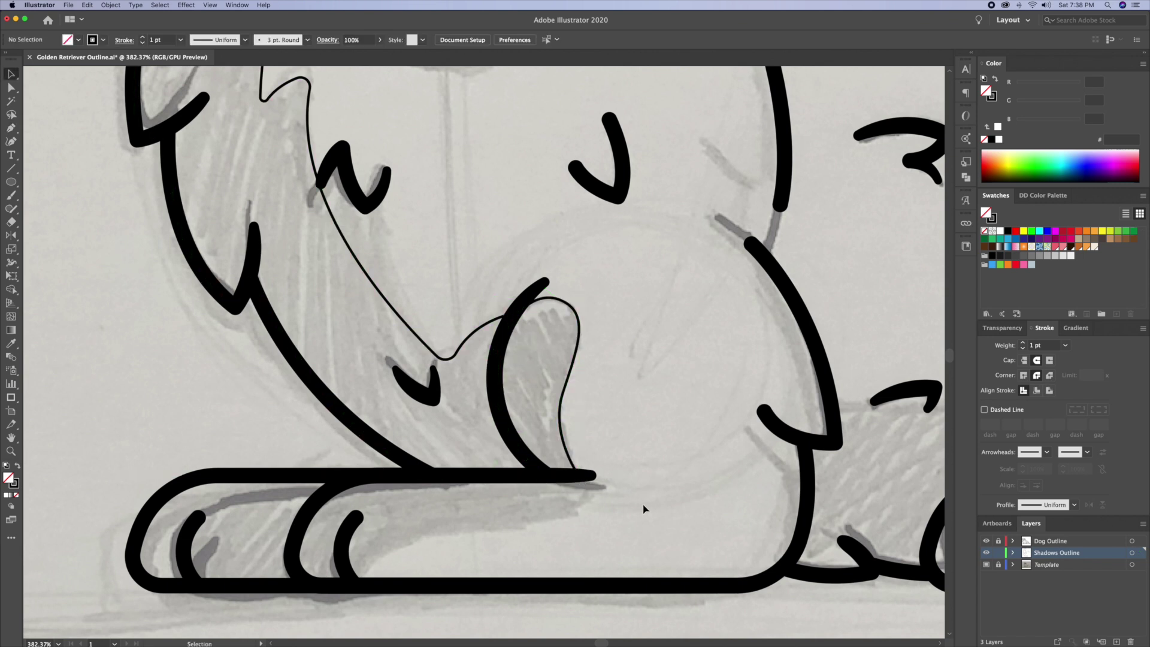
# - Trace the shadow along the nearer front leg and paw as a closed Pen path
pyautogui.press('p')
pyautogui.click(579, 477)
pyautogui.moveTo(528, 525); pyautogui.dragTo(480, 532)
pyautogui.moveTo(373, 584); pyautogui.dragTo(360, 623)
pyautogui.click(373, 584)
pyautogui.click(305, 585)
pyautogui.moveTo(297, 539); pyautogui.dragTo(309, 503)
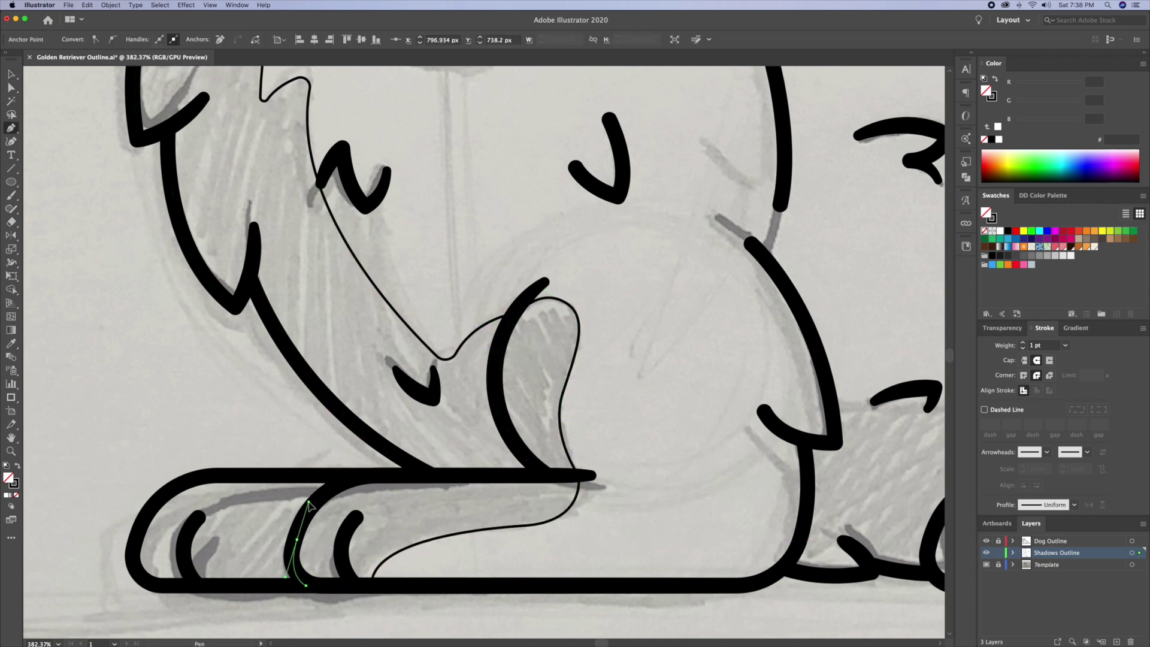
pyautogui.click(577, 474)
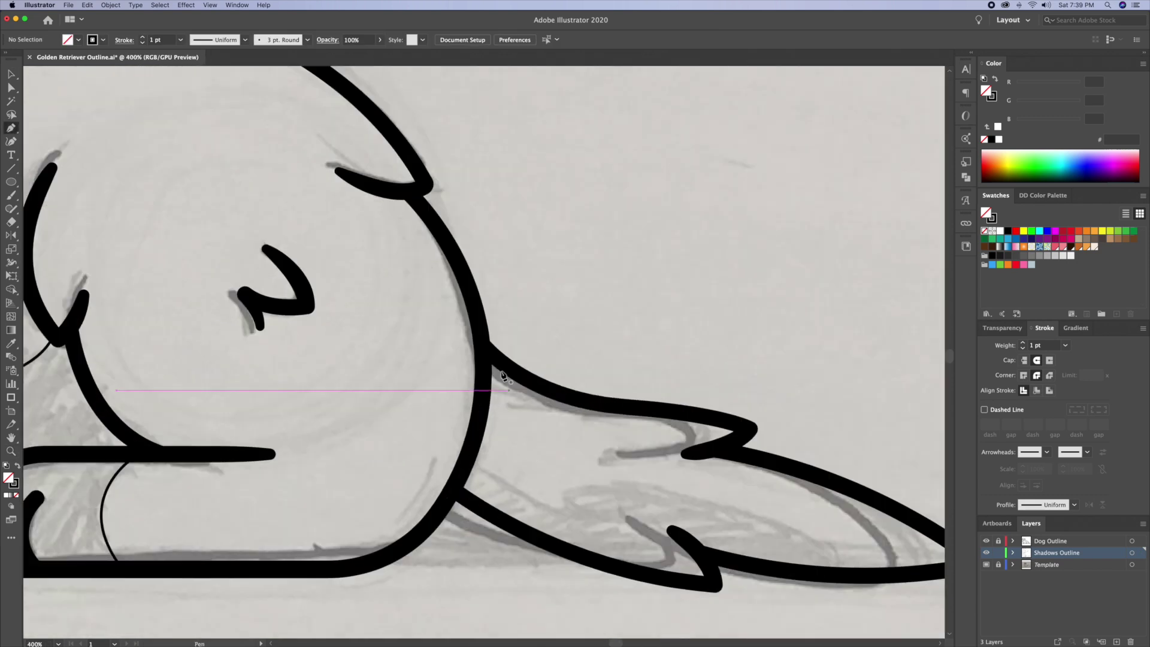
# - Trace the shadow from the tail's base along its underside, following the lower fur edge back to the body
pyautogui.click(507, 368)
pyautogui.moveTo(535, 492); pyautogui.dragTo(568, 517)
pyautogui.moveTo(685, 509); pyautogui.dragTo(750, 519)
pyautogui.moveTo(803, 572); pyautogui.dragTo(786, 593)
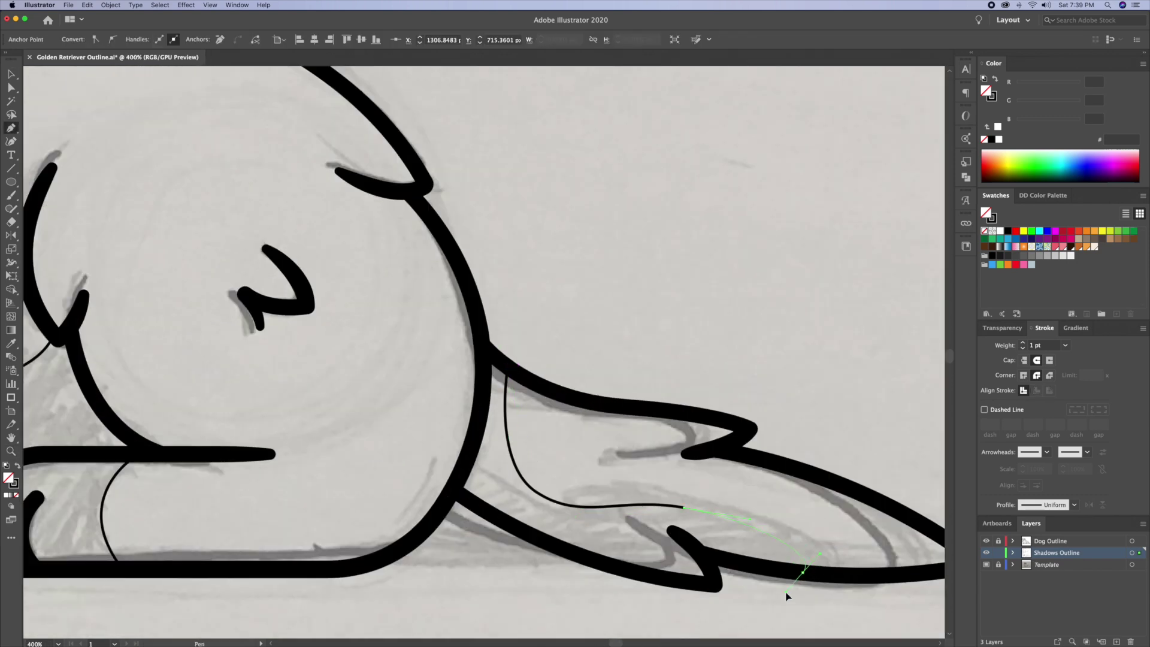
pyautogui.click(704, 559)
pyautogui.click(711, 585)
pyautogui.click(457, 493)
pyautogui.moveTo(484, 353); pyautogui.dragTo(473, 300)
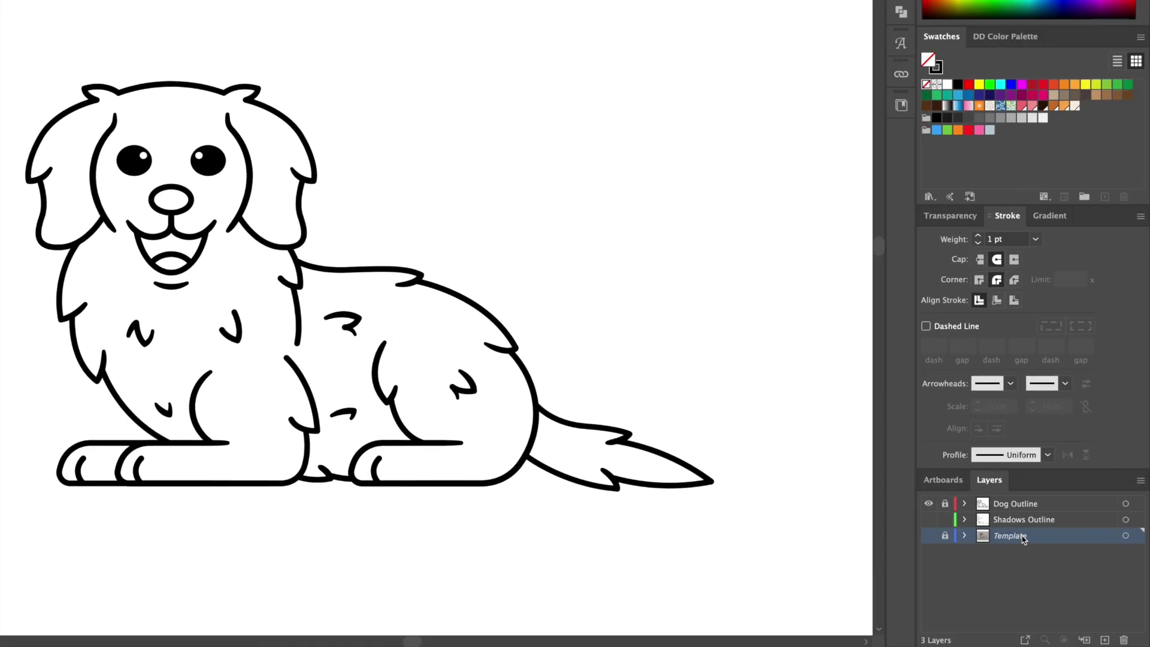
# - Add a layer above Template and name it Colour
pyautogui.click(1054, 565)
pyautogui.click(1116, 642)
pyautogui.doubleClick(1043, 563)
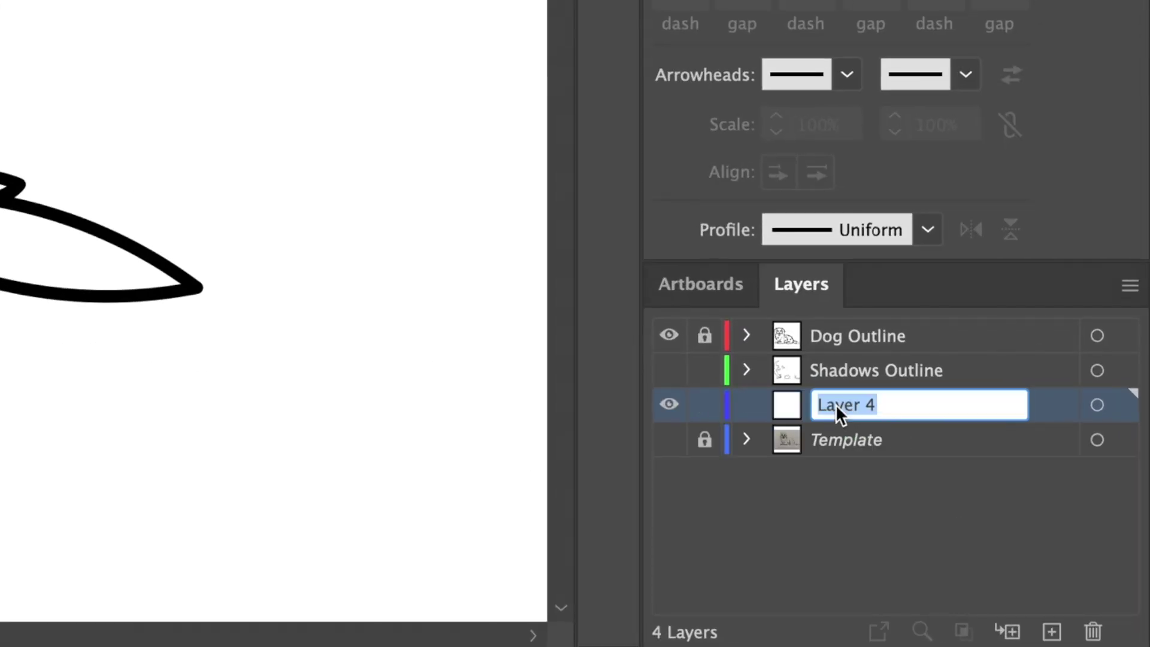
pyautogui.press('BackSpace')
pyautogui.write('Colour')
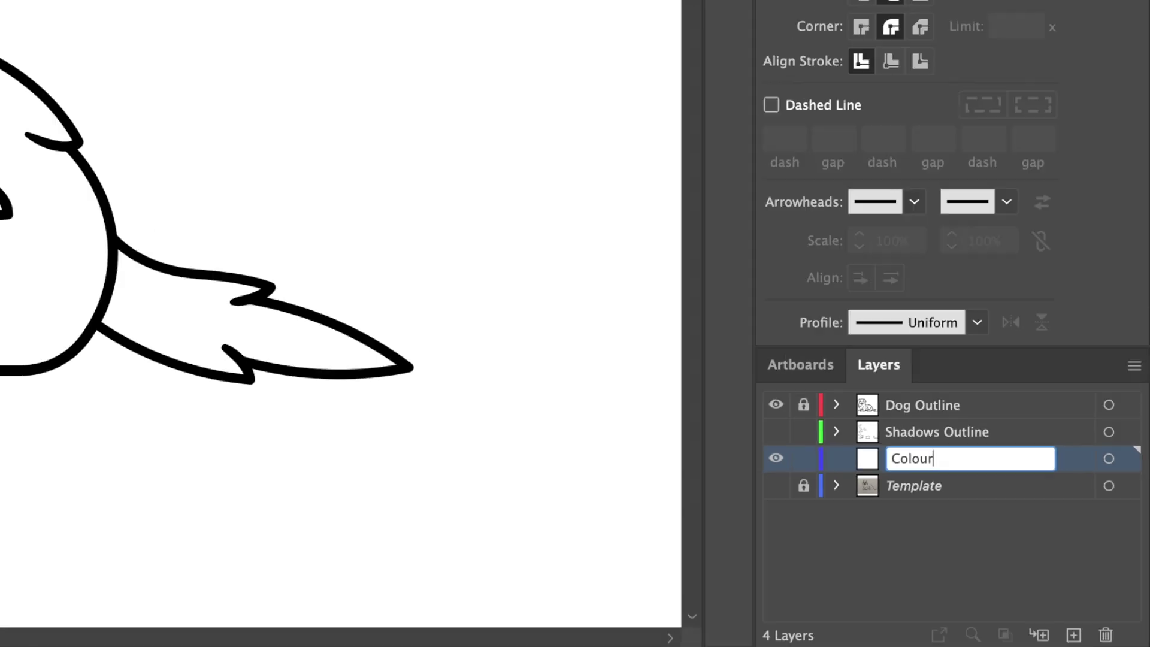
pyautogui.press('Return')
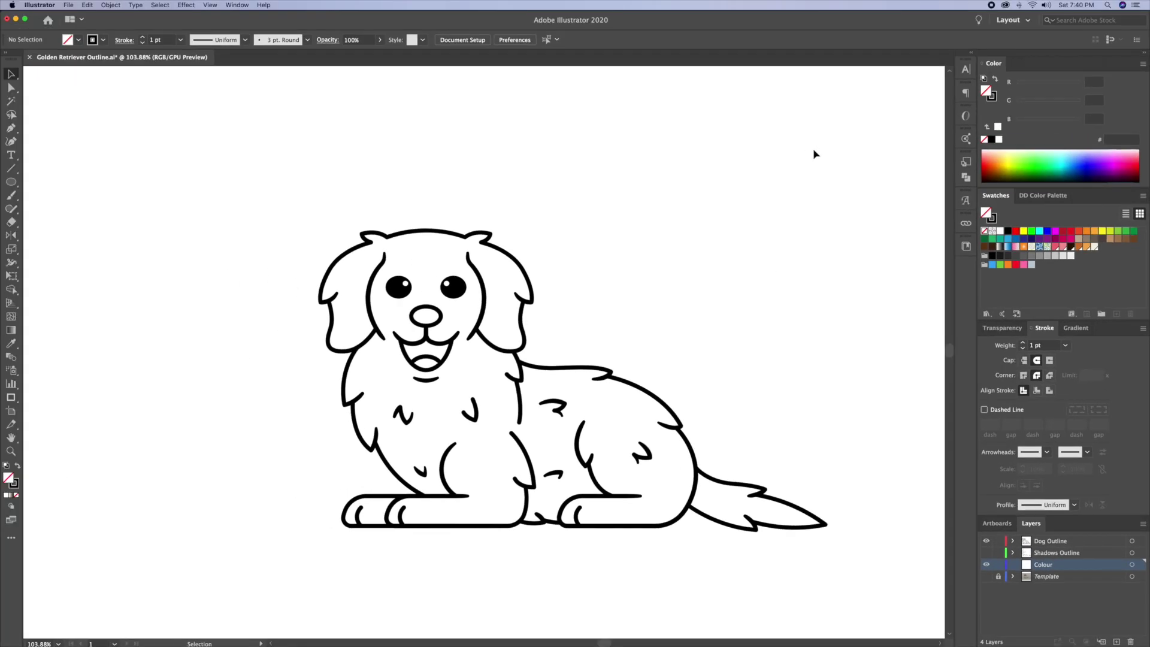
# - Select the dog's outline strokes, leaving out the face details and the inner fur marks
pyautogui.moveTo(815, 155); pyautogui.dragTo(255, 571)
pyautogui.scroll(3, 451, 289)
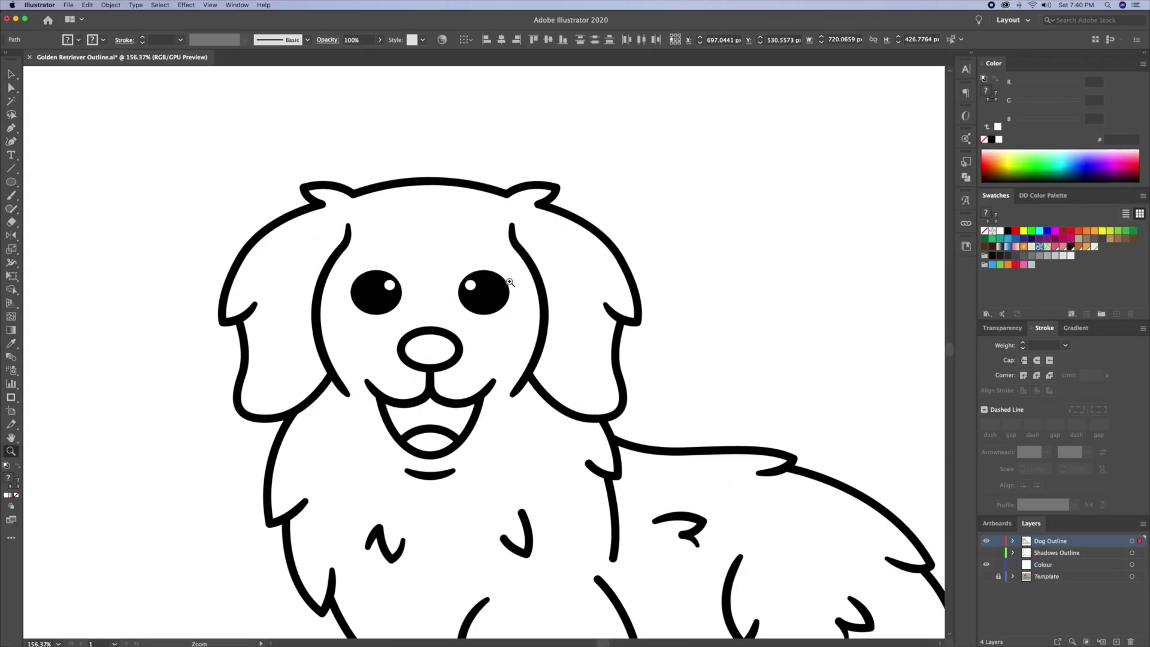
pyautogui.moveTo(489, 247)
pyautogui.mouseDown()
pyautogui.moveTo(361, 474)
pyautogui.moveTo(369, 487)
pyautogui.mouseUp()
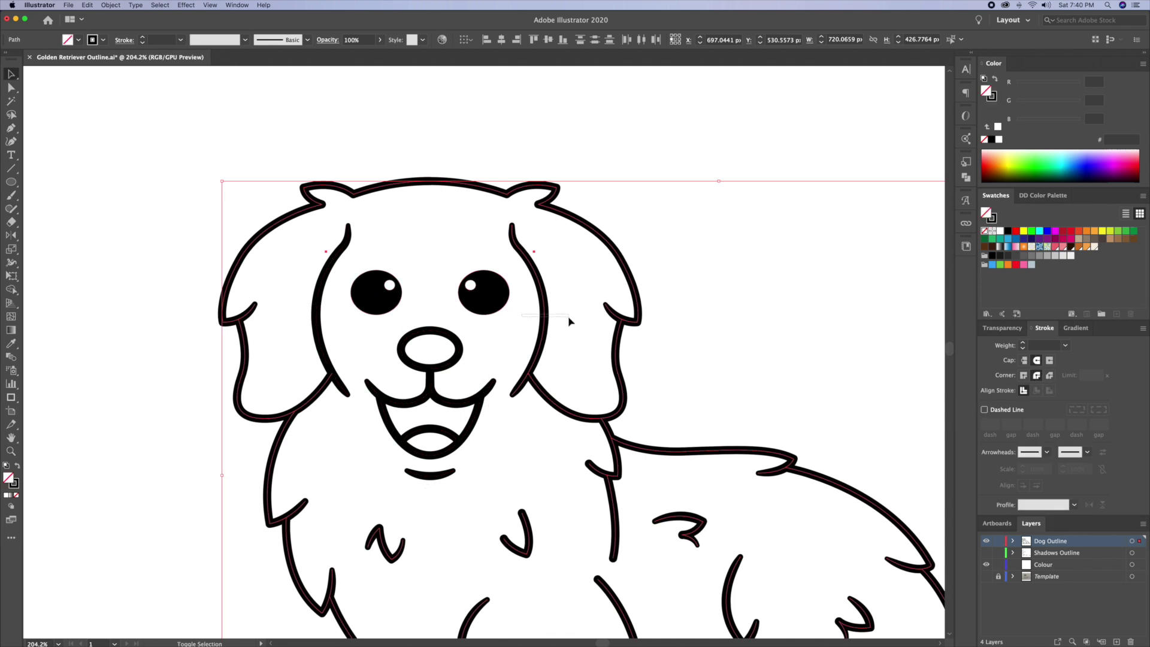
pyautogui.scroll(-5, 568, 315)
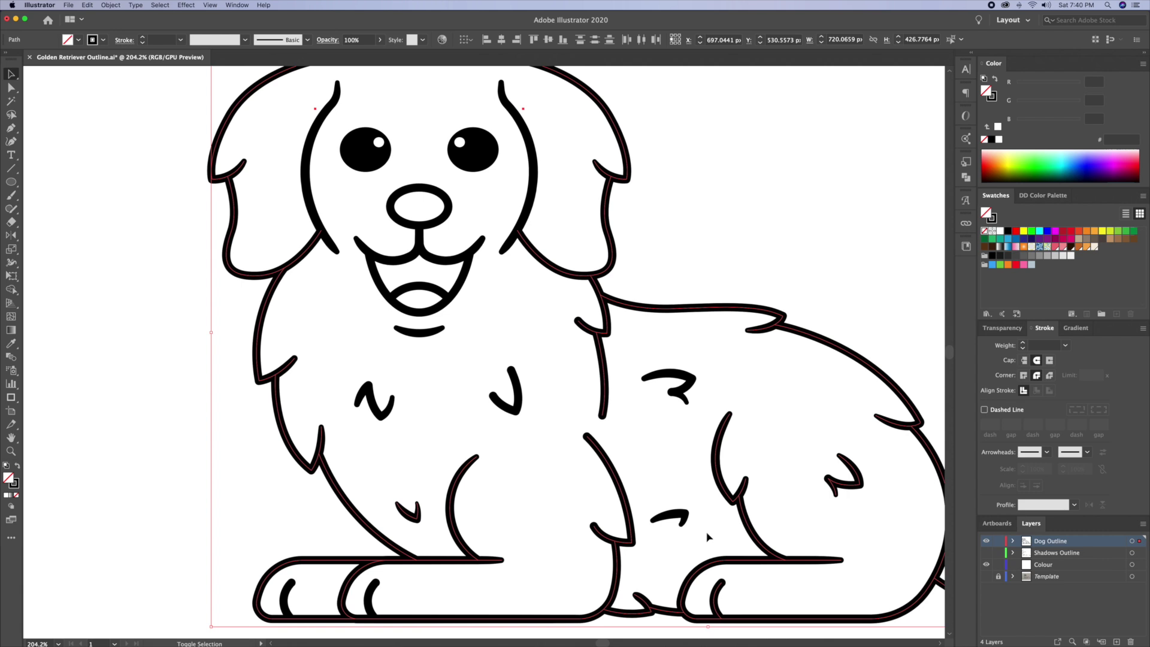
pyautogui.keyDown('shift'); pyautogui.moveTo(776, 476); pyautogui.dragTo(739, 545); pyautogui.keyUp('shift')
pyautogui.keyDown('shift'); pyautogui.click(830, 477); pyautogui.keyUp('shift')
pyautogui.moveTo(794, 459); pyautogui.dragTo(505, 394)
pyautogui.press('z')
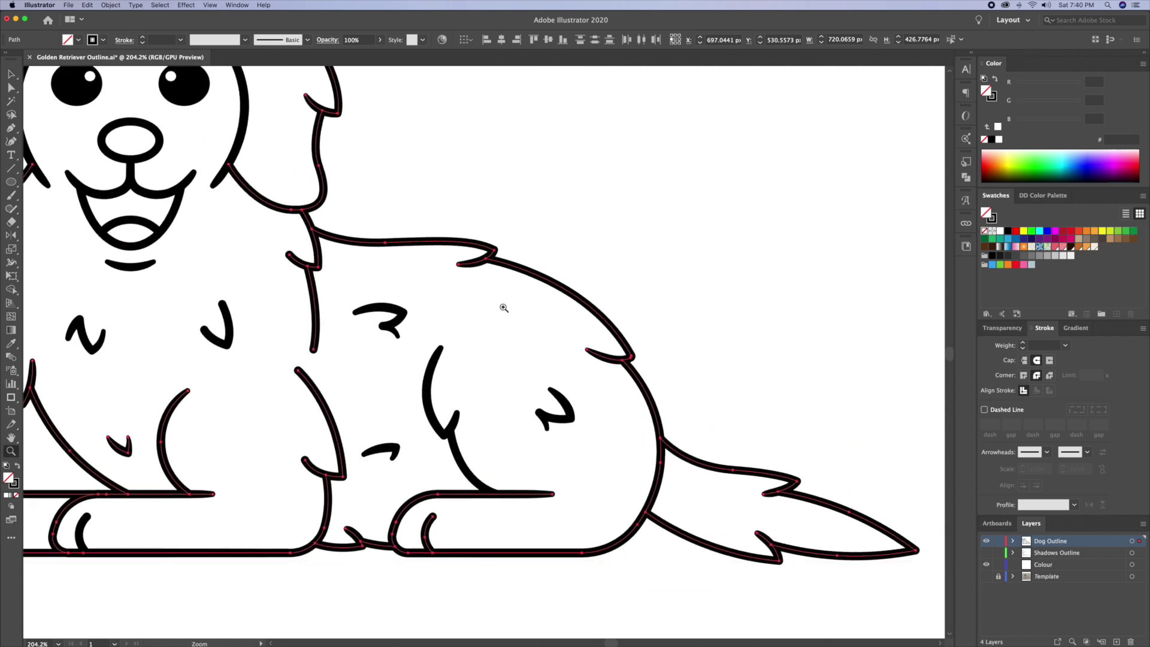
pyautogui.moveTo(503, 308); pyautogui.dragTo(619, 352)
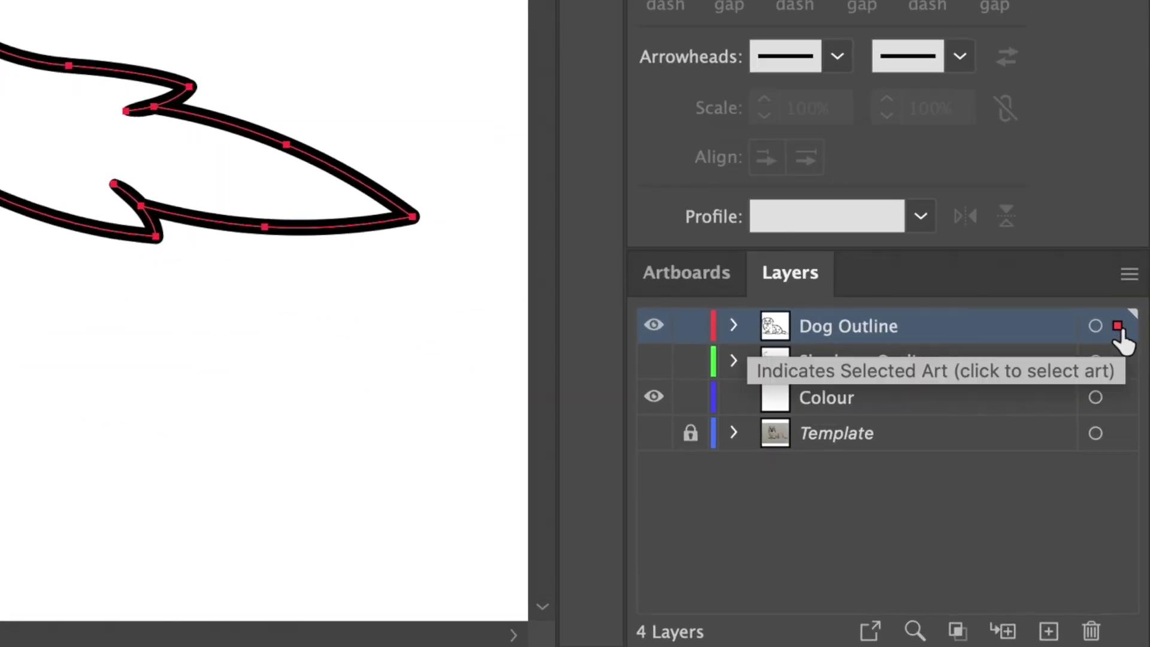
# - Copy the selected outline strokes to the Colour layer, and lock and hide the Dog Outline layer
pyautogui.moveTo(1118, 327); pyautogui.dragTo(1119, 397)
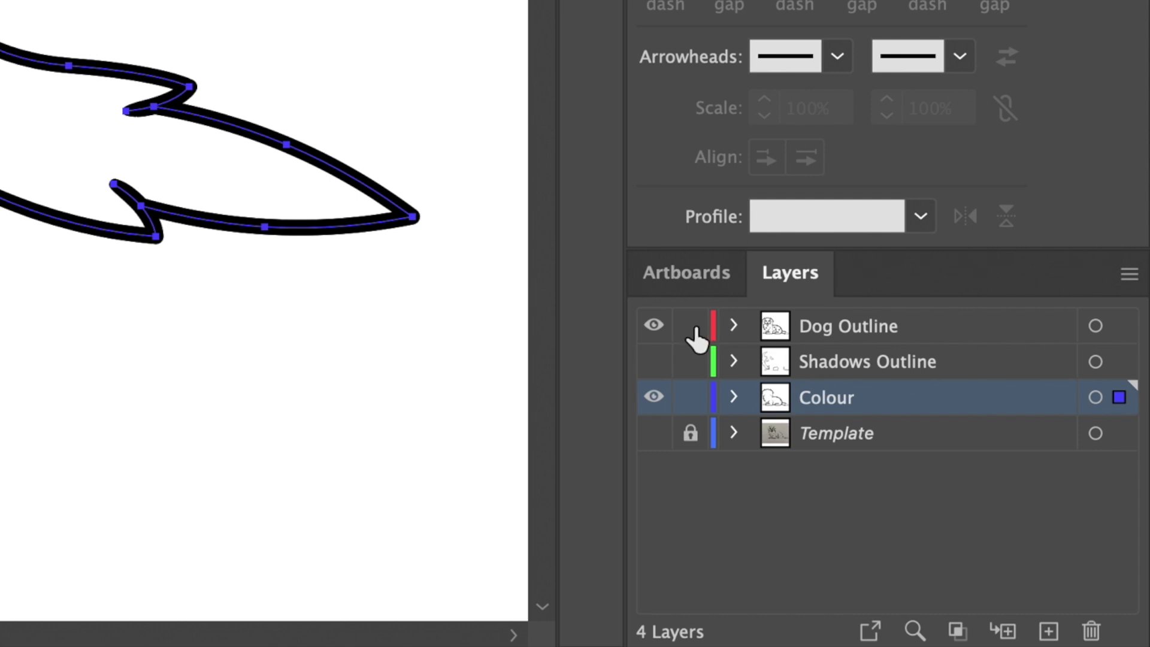
pyautogui.click(652, 328)
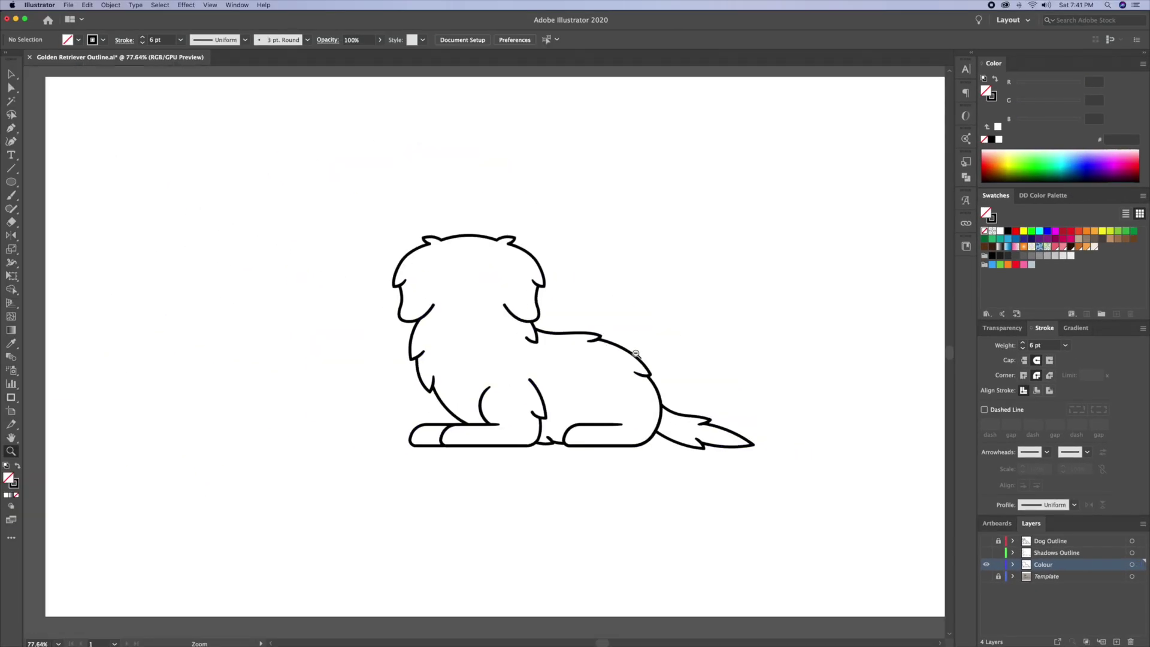
pyautogui.moveTo(657, 352); pyautogui.dragTo(609, 366)
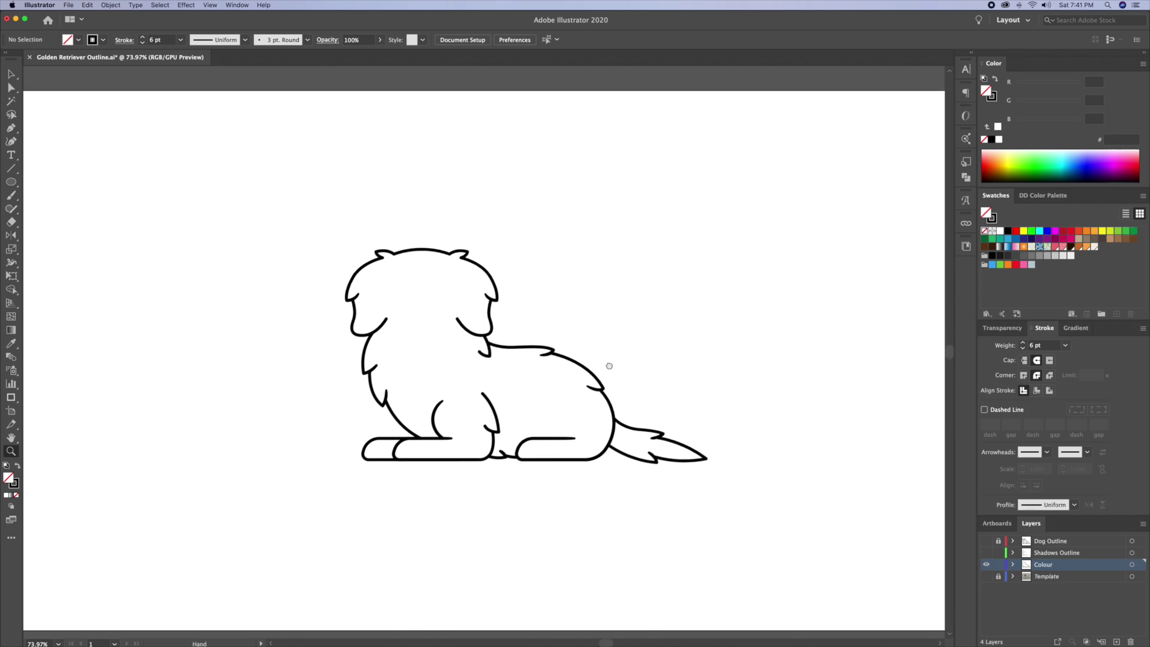
pyautogui.scroll(3, 623, 313)
# - Select all the strokes on the Colour layer and convert them to shapes with Outline Stroke
pyautogui.press('v')
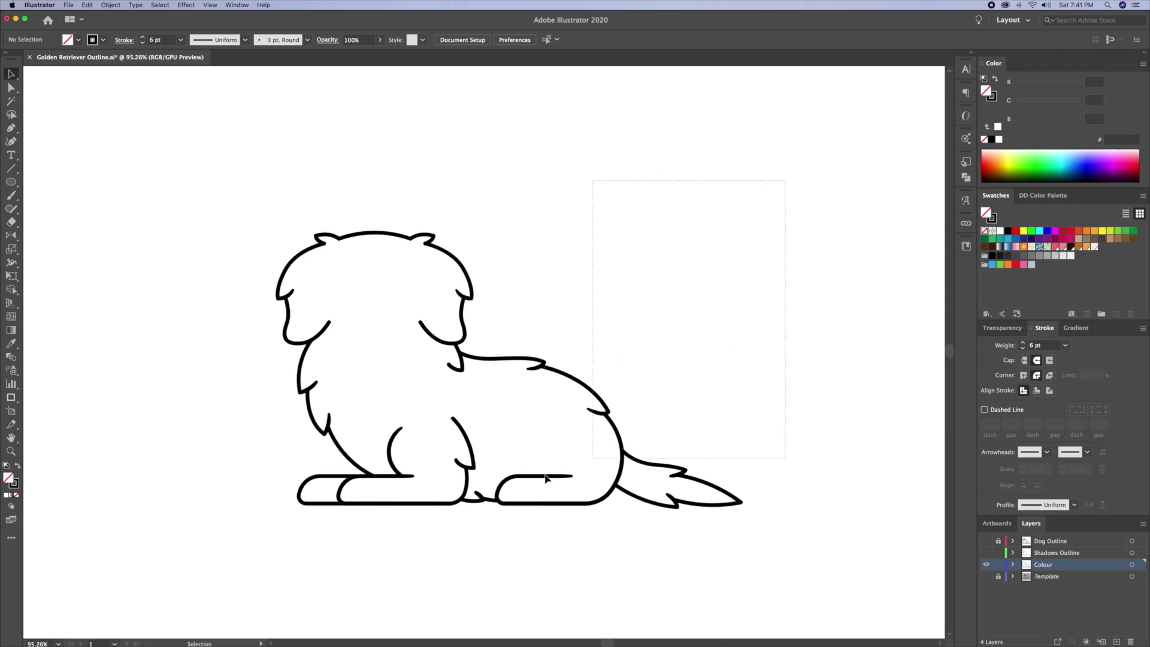
pyautogui.moveTo(545, 477); pyautogui.dragTo(234, 526)
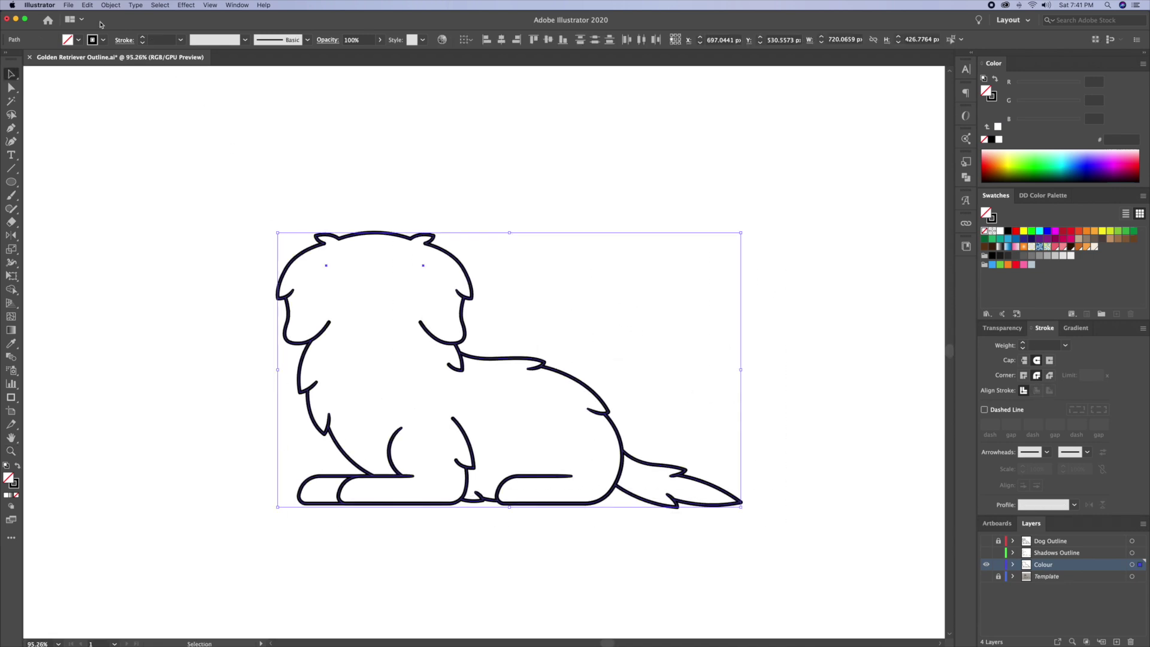
pyautogui.click(109, 6)
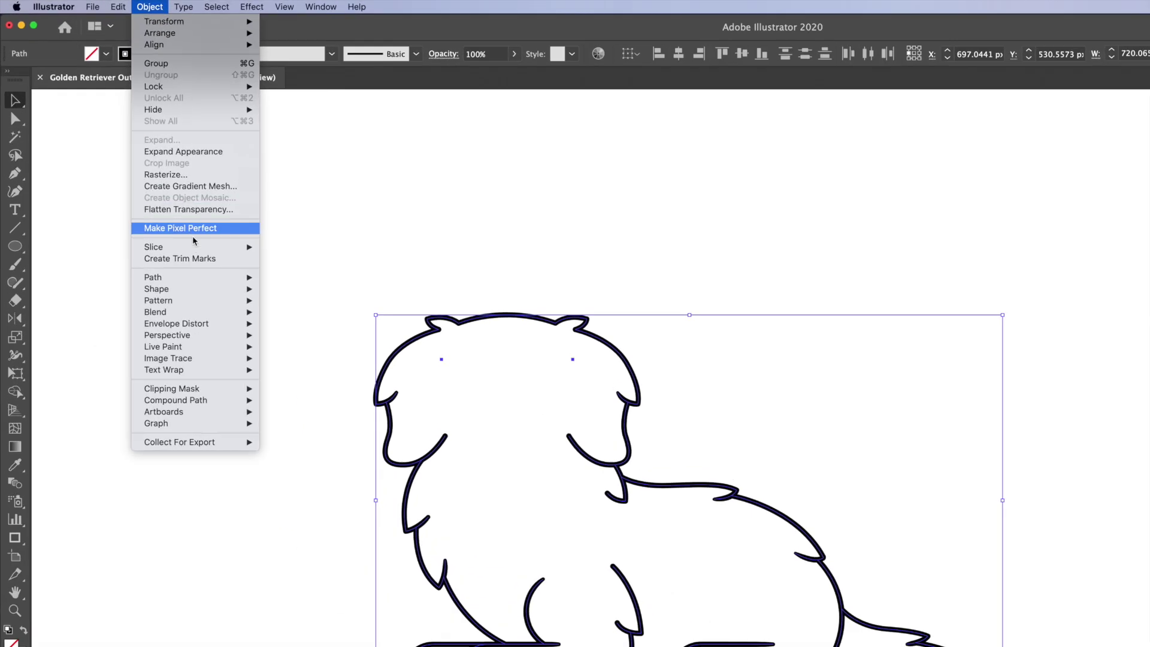
pyautogui.moveTo(167, 204)
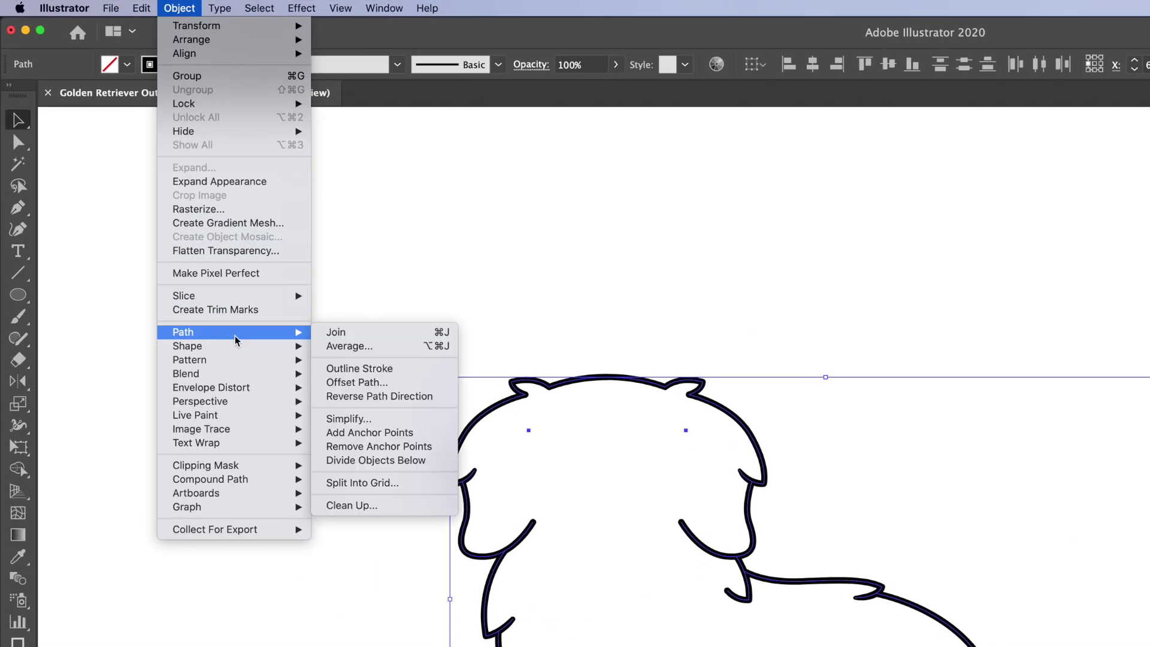
pyautogui.click(377, 373)
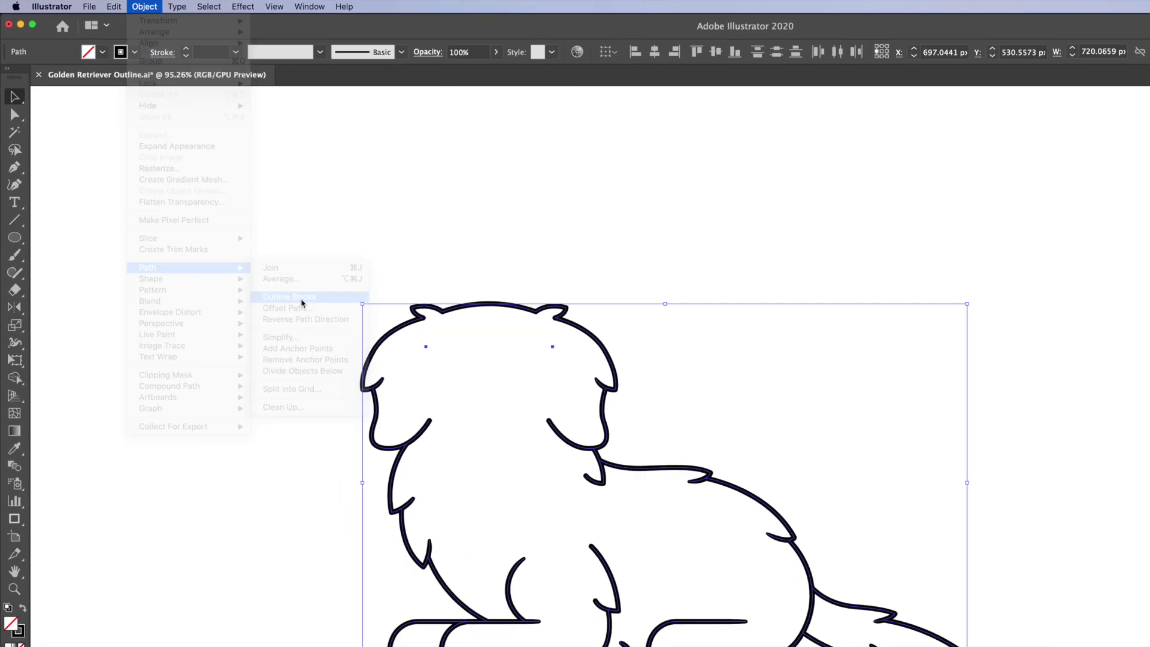
# - Unite the overlapping outlined shapes into one with Pathfinder
pyautogui.press('z')
pyautogui.moveTo(732, 520); pyautogui.dragTo(994, 520)
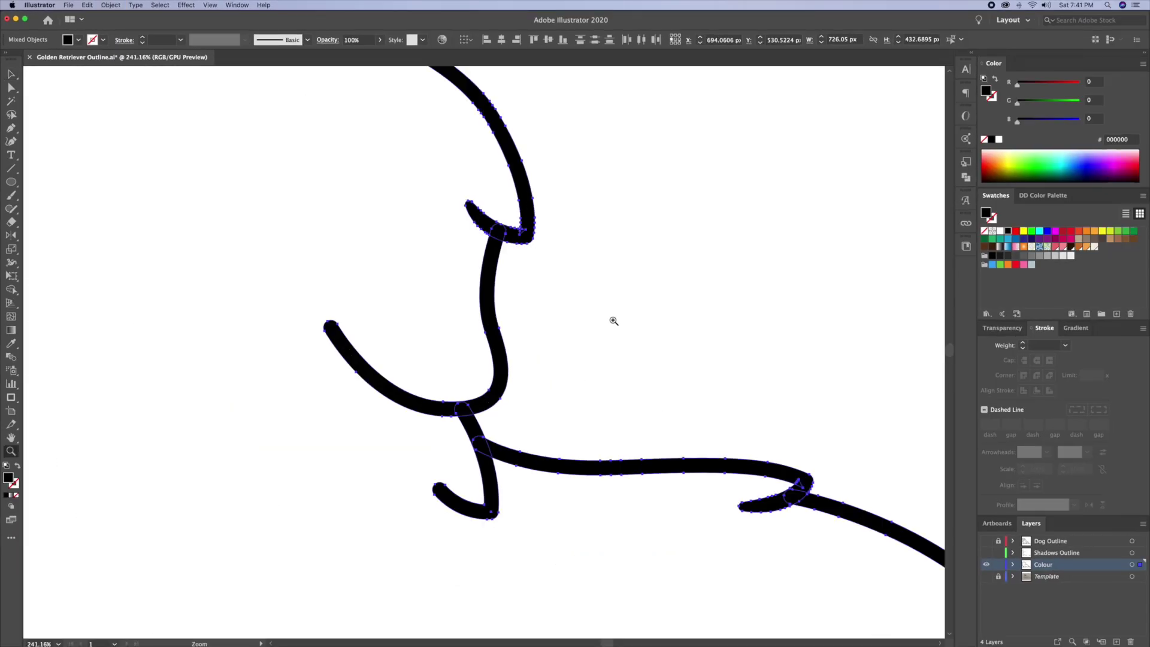
pyautogui.click(461, 404)
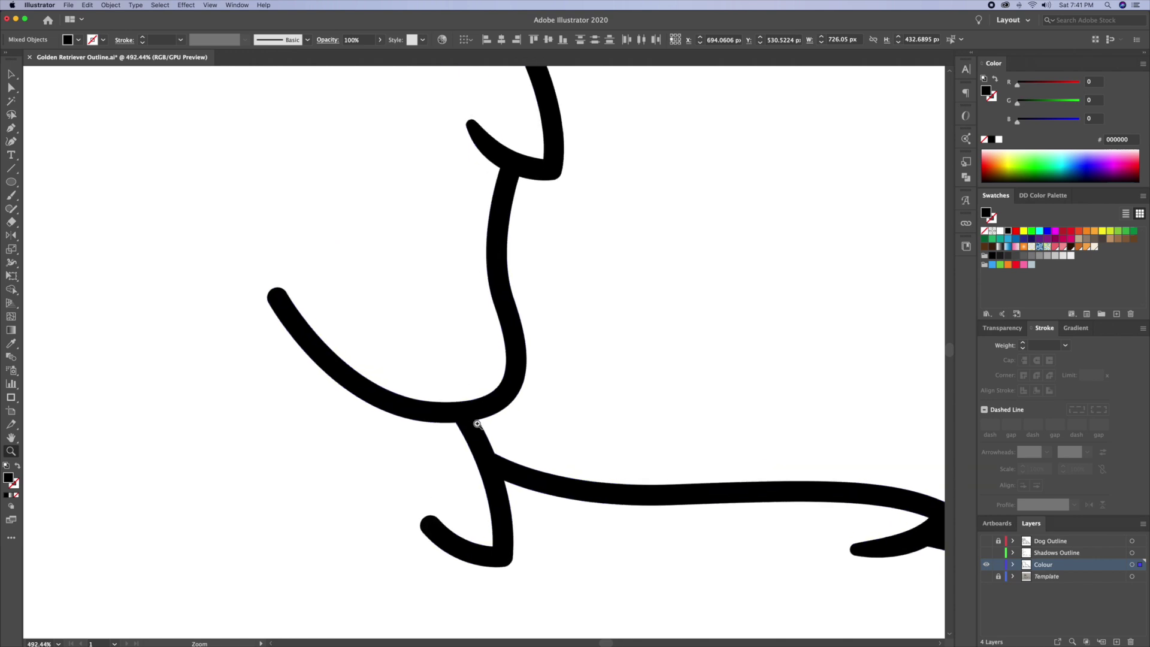
pyautogui.press('v')
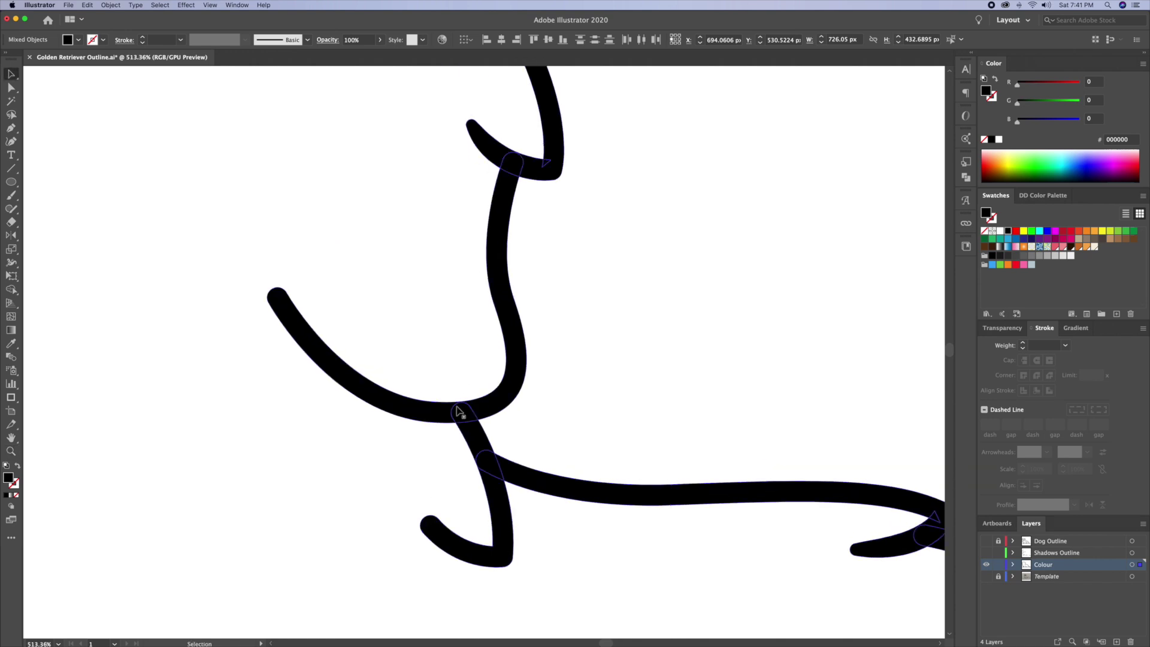
pyautogui.click(966, 178)
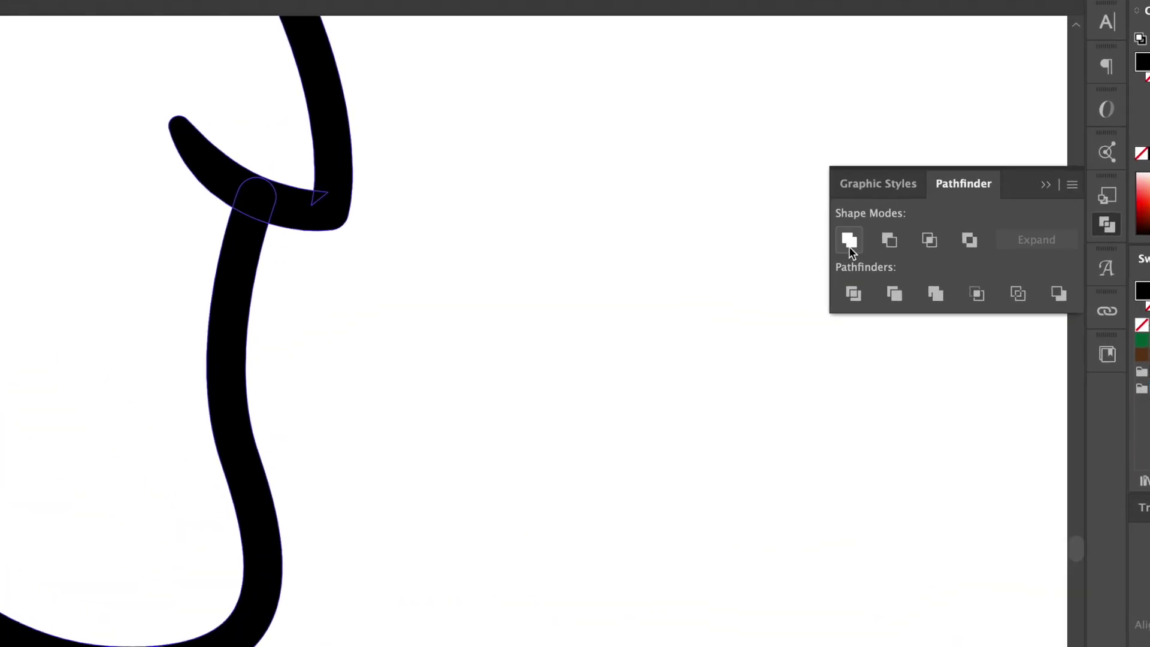
pyautogui.click(851, 240)
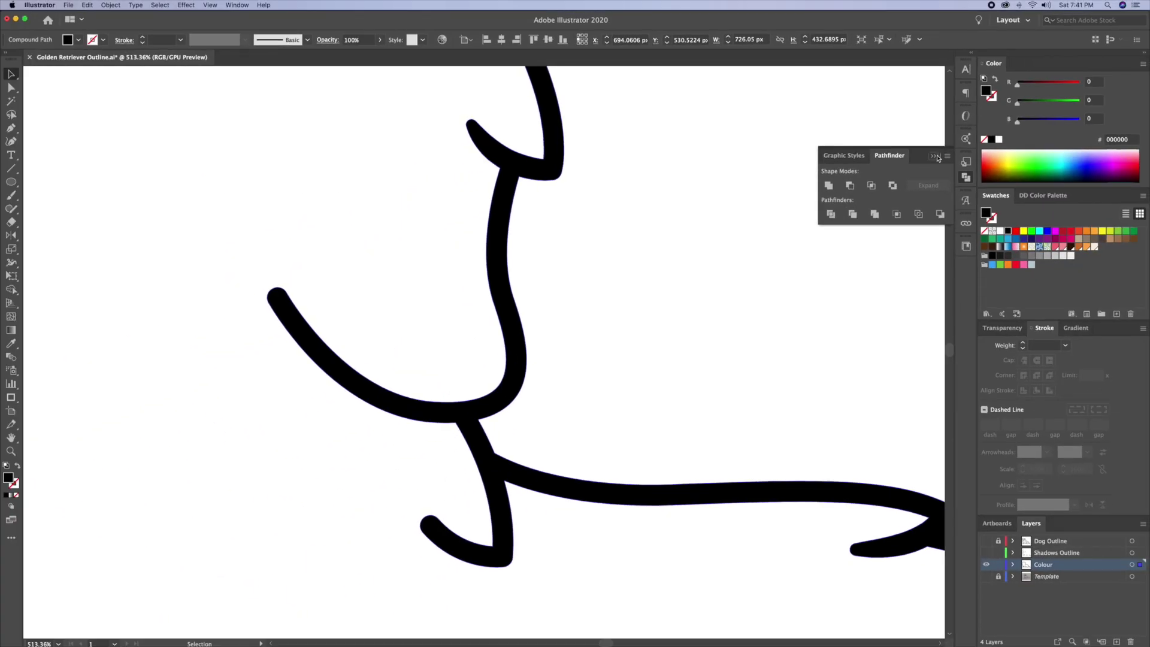
pyautogui.click(1046, 184)
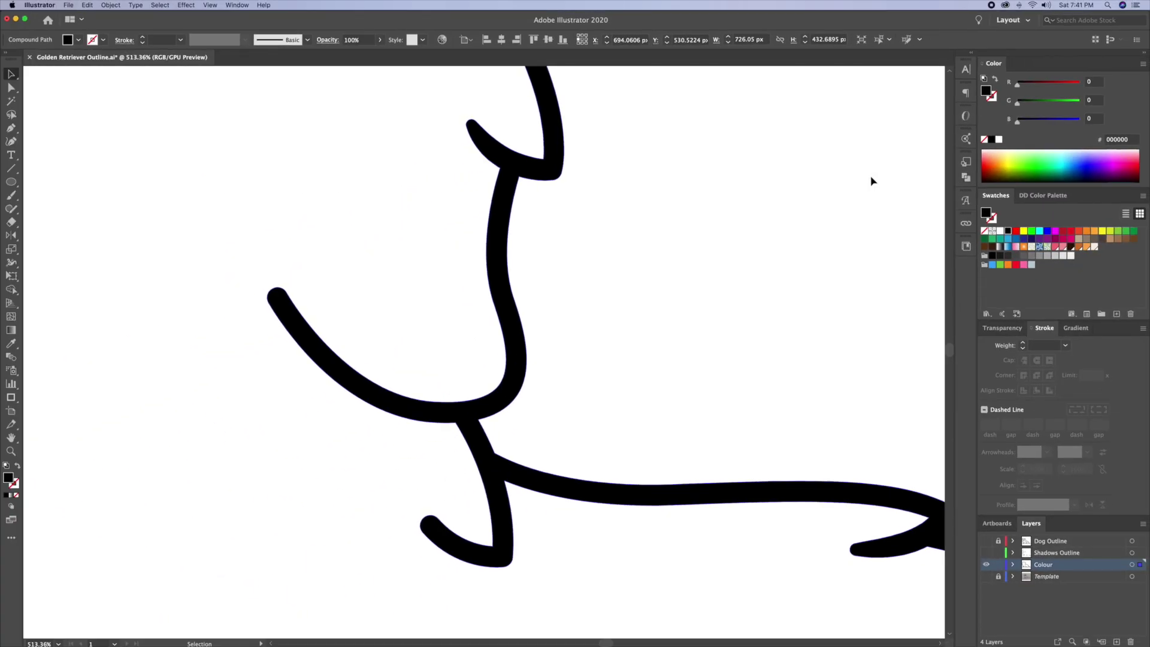
# - Release the united shape's compound path to get a solid silhouette, and clear the selection
pyautogui.rightClick(519, 369)
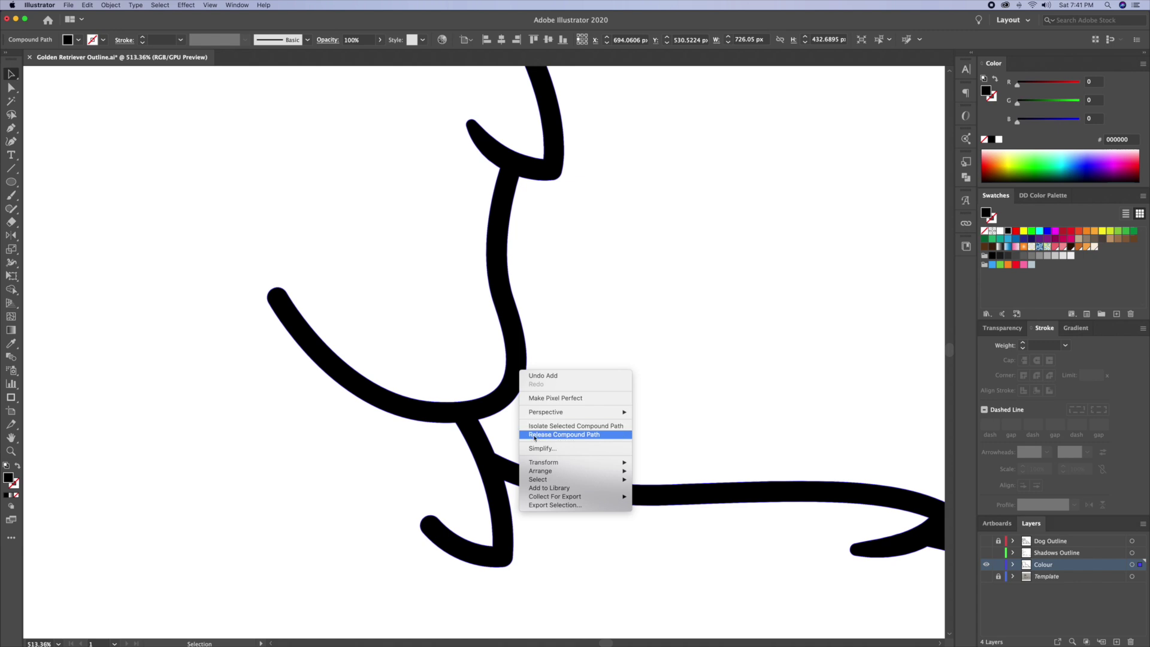
pyautogui.click(560, 434)
pyautogui.click(572, 371)
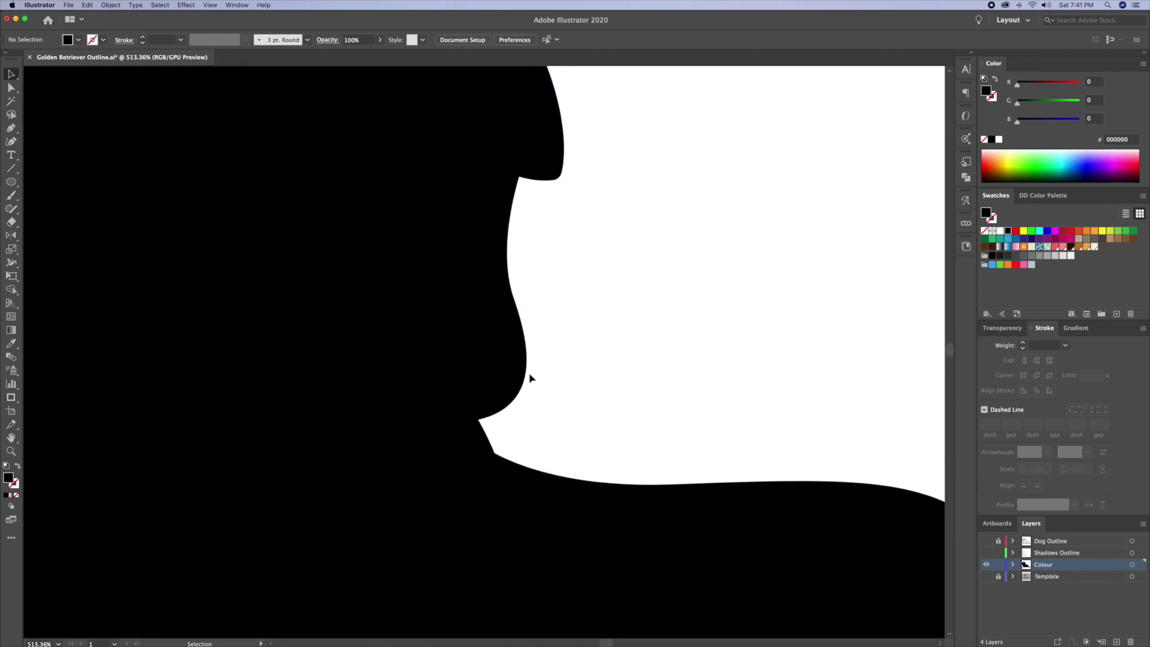
# - Delete the outermost silhouette shape from the Colour layer and select all the remaining inner body shapes
pyautogui.click(535, 372)
pyautogui.press('Delete')
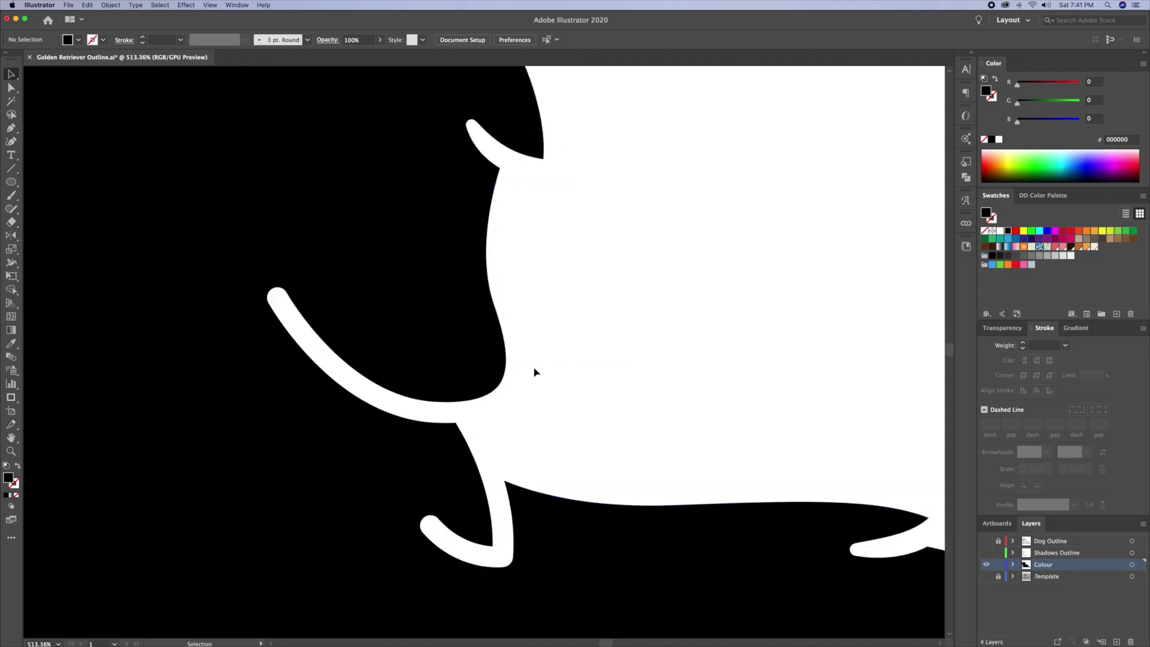
pyautogui.press('z')
pyautogui.moveTo(534, 372); pyautogui.dragTo(444, 338)
pyautogui.press('v')
pyautogui.moveTo(161, 165); pyautogui.dragTo(848, 543)
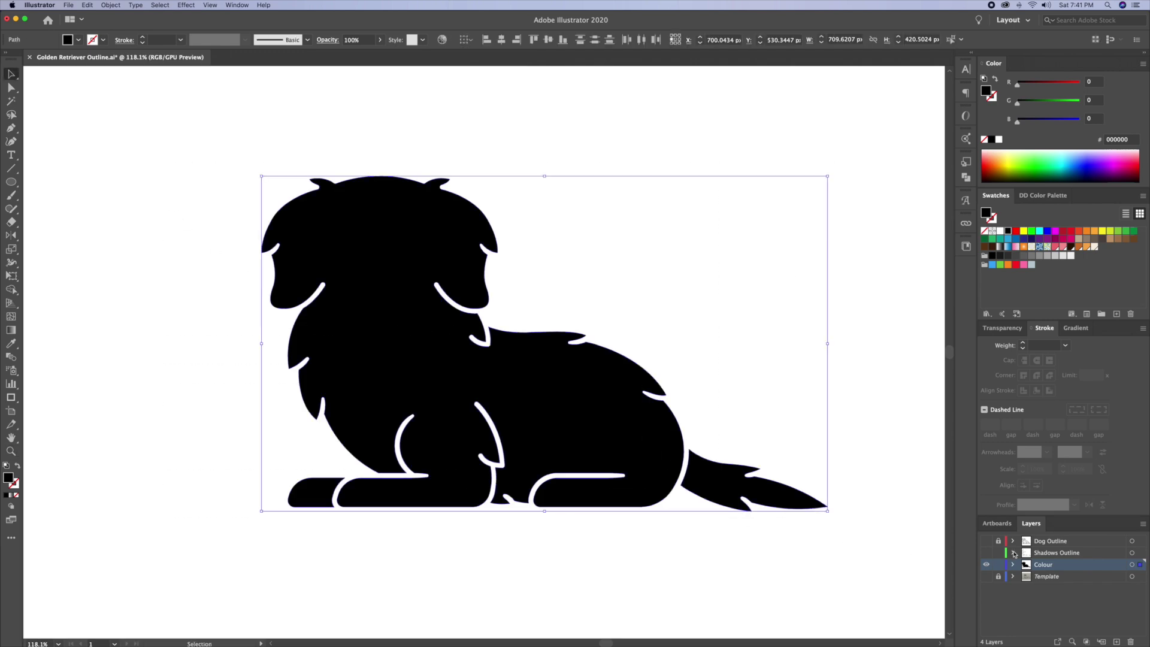
# - Show the Dog Outline layer, fill the selected body shapes with orange (R 247, G 172, B 79), and clear the selection
pyautogui.click(986, 542)
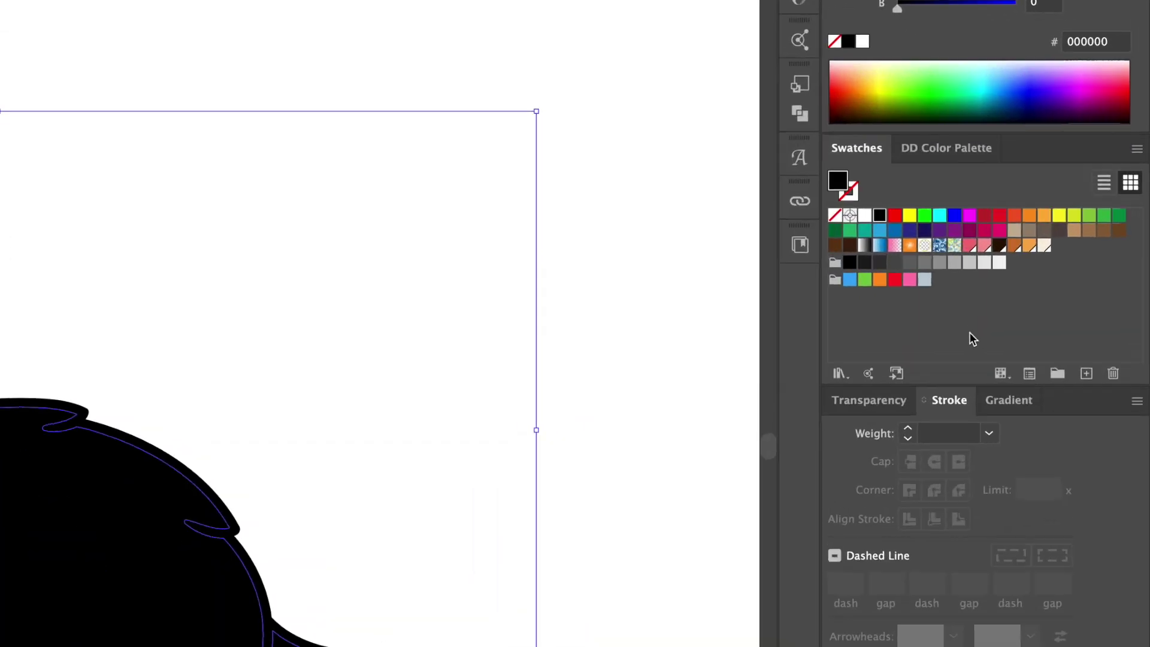
pyautogui.click(1030, 246)
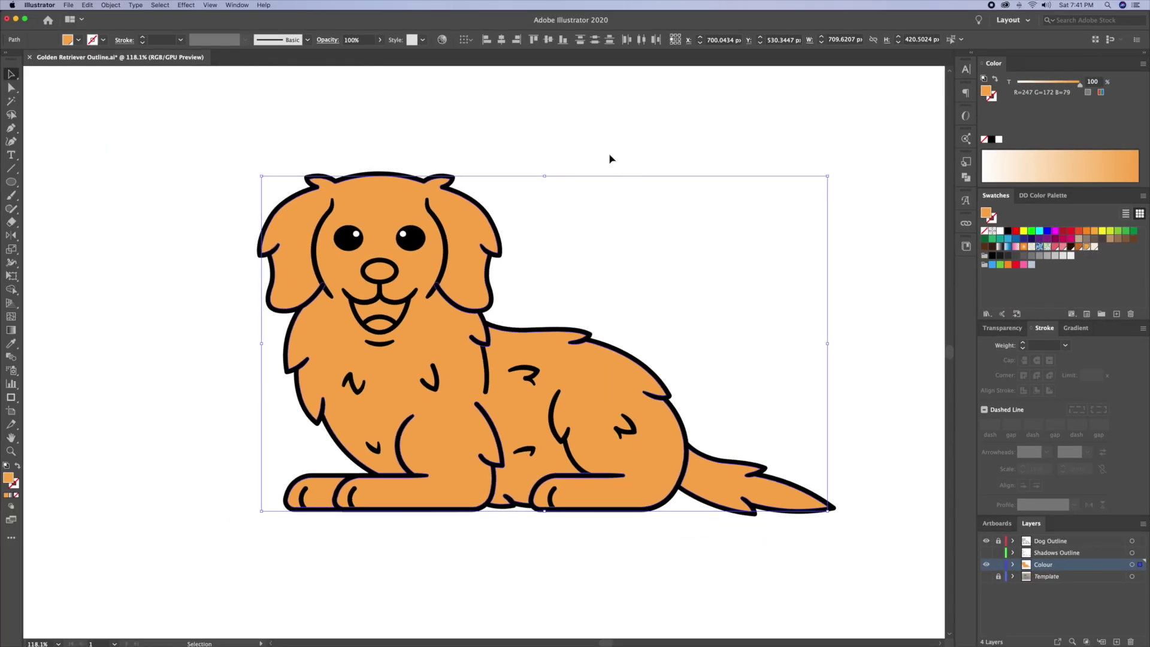
pyautogui.click(605, 149)
# - Draw an ellipse about 42 by 27 px over the dog's nose and fill it with dark brown
pyautogui.press('z')
pyautogui.moveTo(589, 171); pyautogui.dragTo(525, 172)
pyautogui.moveTo(450, 241); pyautogui.dragTo(581, 236)
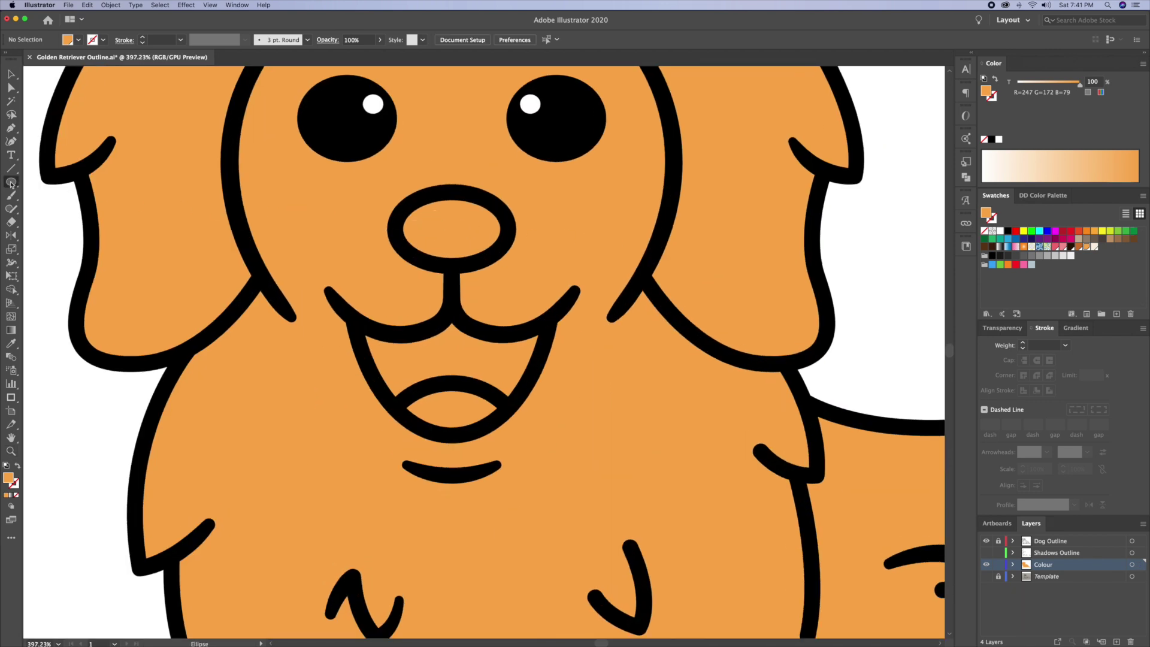
pyautogui.moveTo(452, 228); pyautogui.dragTo(514, 269)
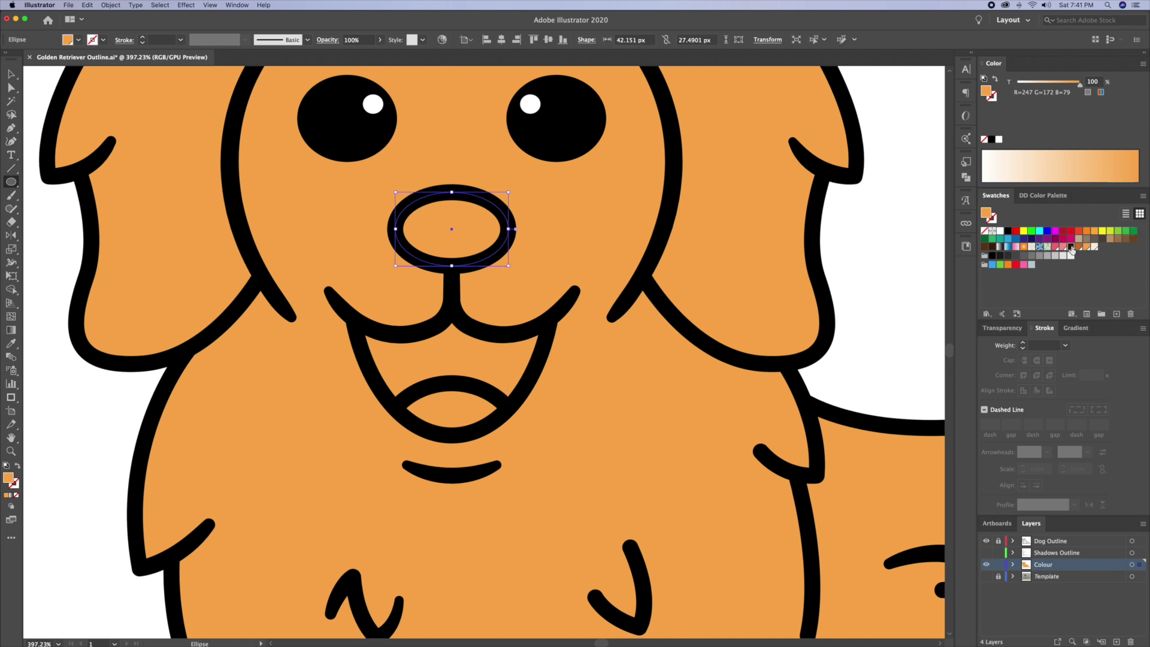
pyautogui.click(1070, 246)
pyautogui.press('super+shift+a')
# - Duplicate the nose ellipse in place, fill it white, and shrink it to a highlight about 16 by 4 px near the nose's upper edge
pyautogui.press('z')
pyautogui.moveTo(407, 171); pyautogui.dragTo(455, 171)
pyautogui.press('v')
pyautogui.click(483, 241)
pyautogui.press('super+c')
pyautogui.press('super+f')
pyautogui.click(999, 139)
pyautogui.moveTo(483, 208); pyautogui.dragTo(483, 255)
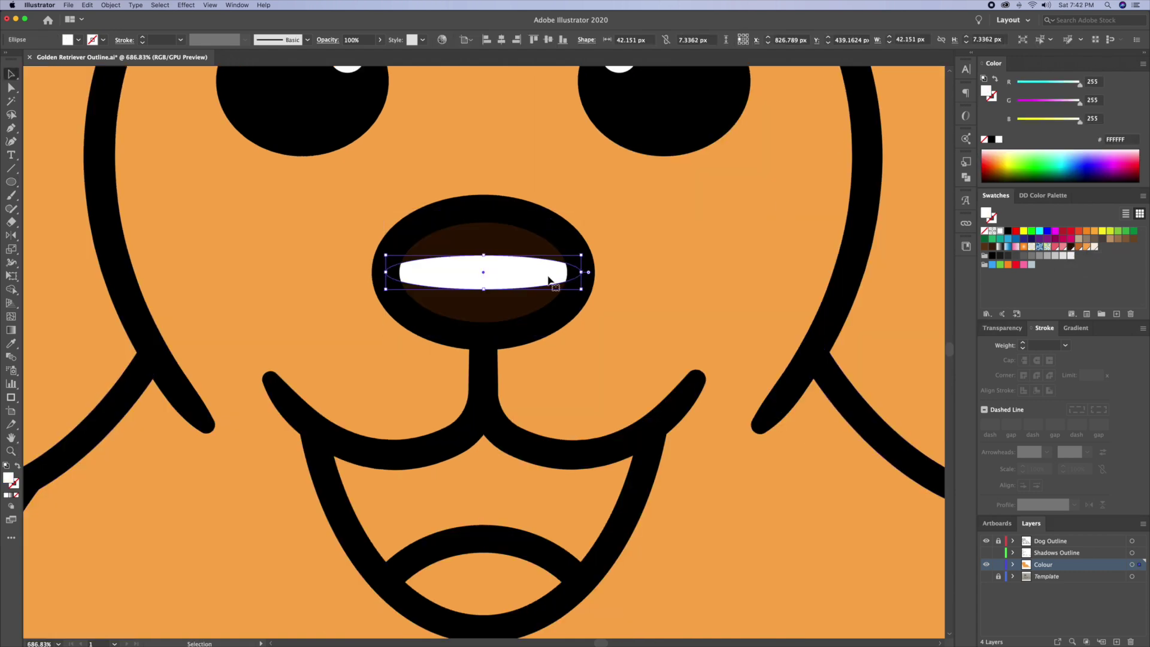
pyautogui.moveTo(582, 272); pyautogui.dragTo(522, 258)
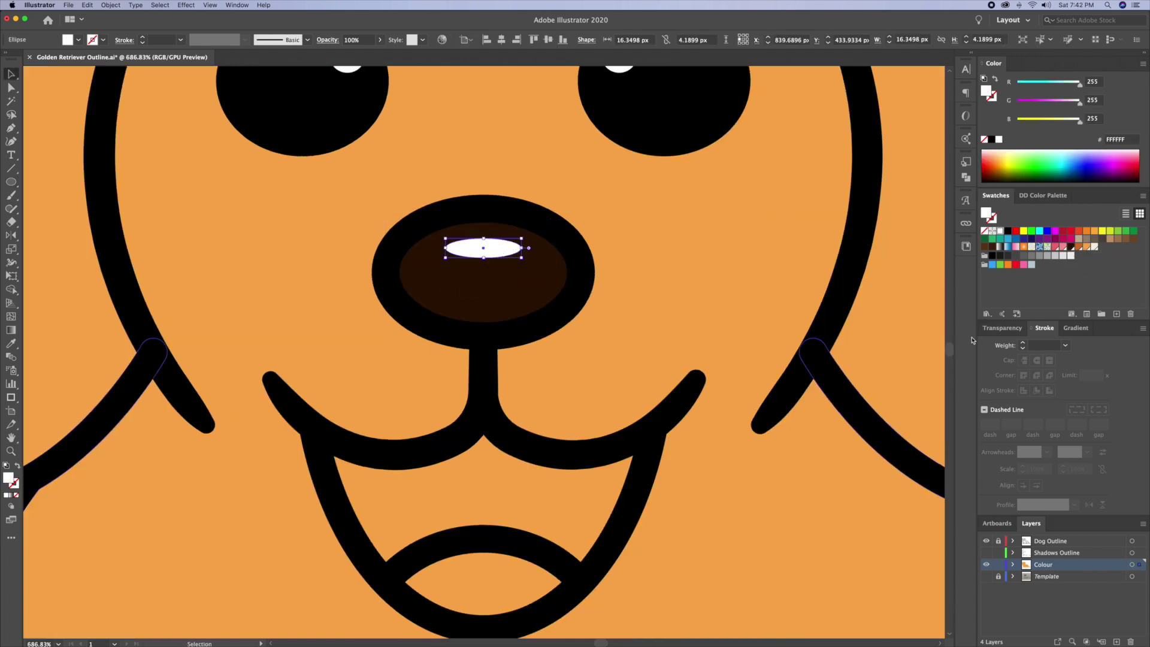
# - Lower the opacity of the white nose highlight to a faint sheen
pyautogui.click(1002, 328)
pyautogui.click(1101, 345)
pyautogui.moveTo(1080, 358); pyautogui.dragTo(1062, 358)
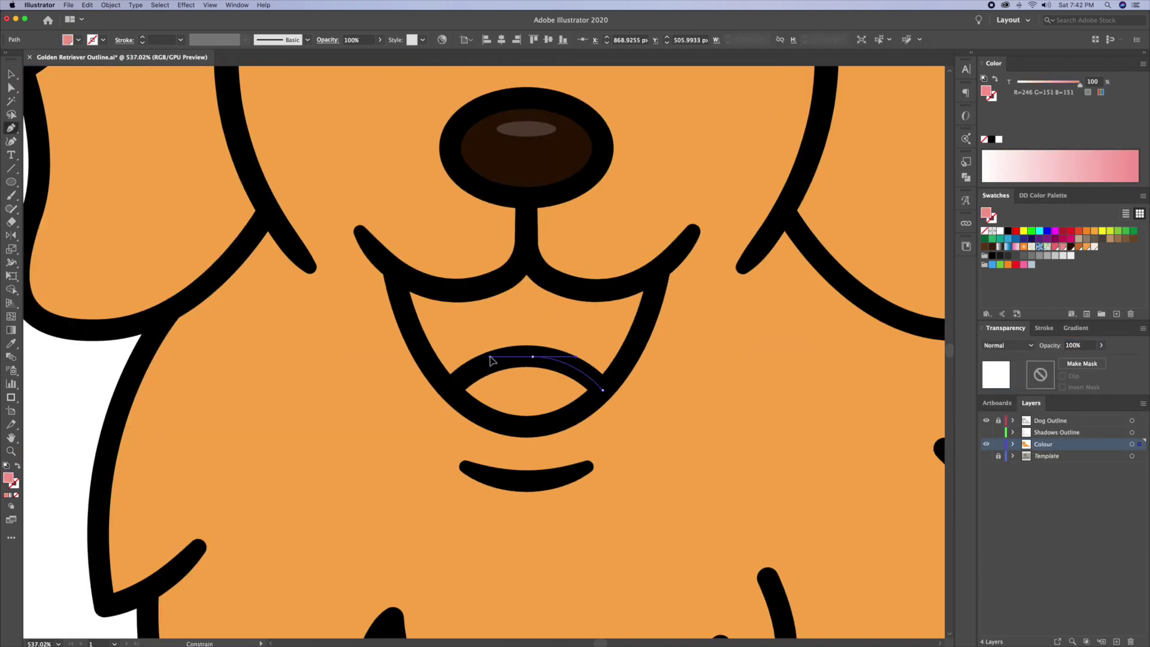
# - Trace the closed tongue shape in the lower mouth with the Pen tool, filled pink (R 246, G 151, B 151)
pyautogui.moveTo(490, 357); pyautogui.dragTo(487, 356)
pyautogui.click(455, 390)
pyautogui.moveTo(532, 426); pyautogui.dragTo(575, 427)
pyautogui.click(602, 390)
# - Trace the mouth interior above the tongue as a closed black-filled shape with the Pen tool, and clear the selection
pyautogui.click(661, 273)
pyautogui.moveTo(602, 386); pyautogui.dragTo(566, 414)
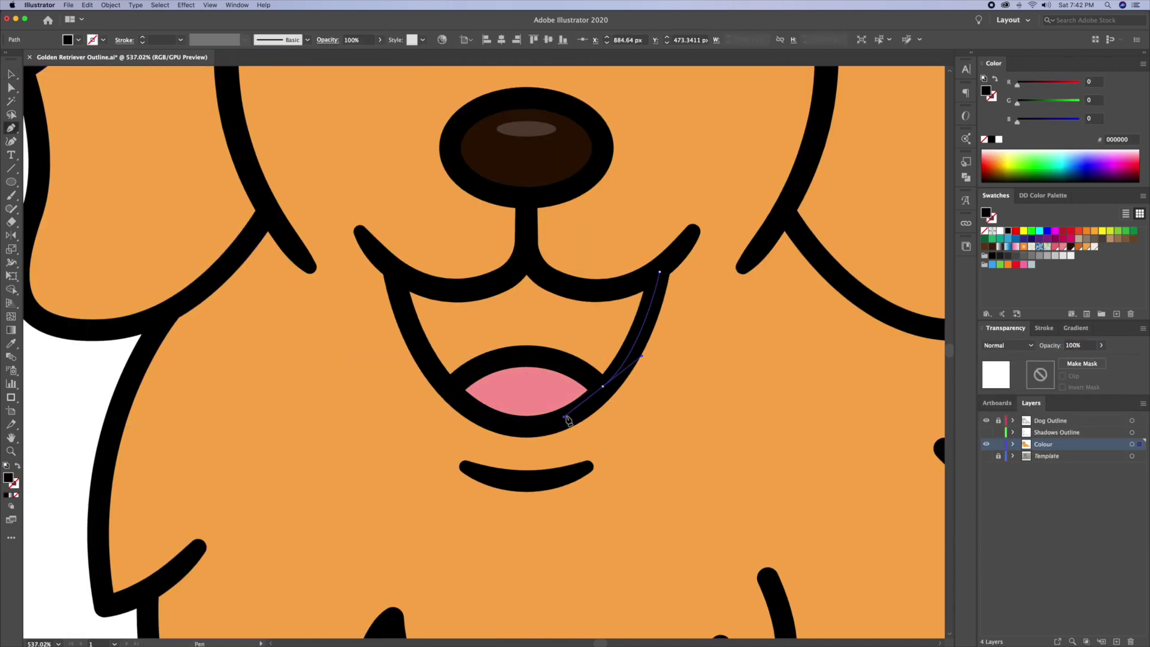
pyautogui.click(603, 386)
pyautogui.moveTo(523, 356); pyautogui.dragTo(468, 357)
pyautogui.click(450, 386)
pyautogui.click(397, 272)
pyautogui.moveTo(475, 292); pyautogui.dragTo(514, 291)
pyautogui.click(526, 259)
pyautogui.moveTo(578, 292); pyautogui.dragTo(624, 294)
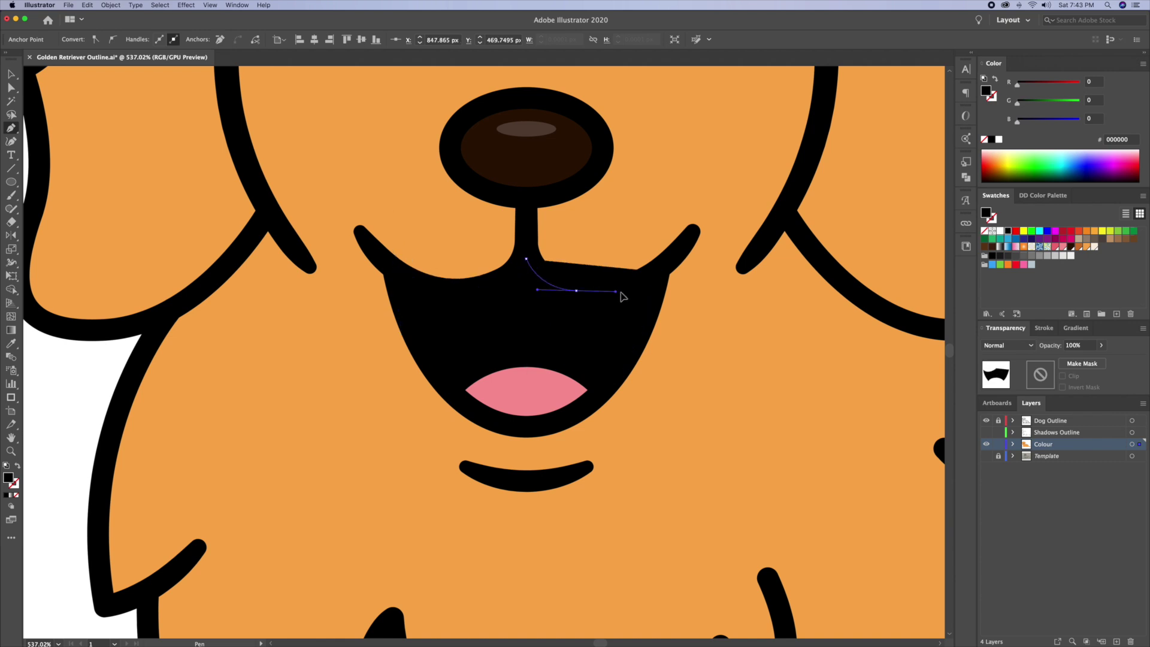
pyautogui.click(661, 274)
pyautogui.press('v')
pyautogui.click(718, 317)
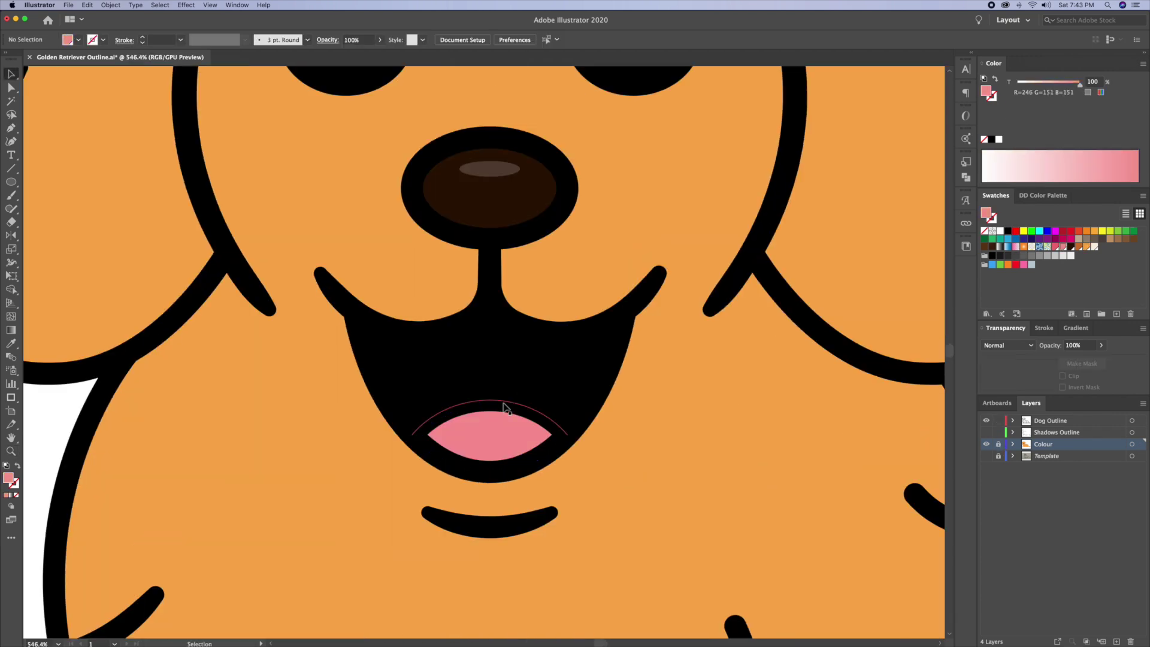
# - Recolour the tongue's upper outline stroke on the Dog Outline layer pink (R 246, G 151, B 151), and select the tongue fill on the Colour layer
pyautogui.click(505, 404)
pyautogui.click(998, 127)
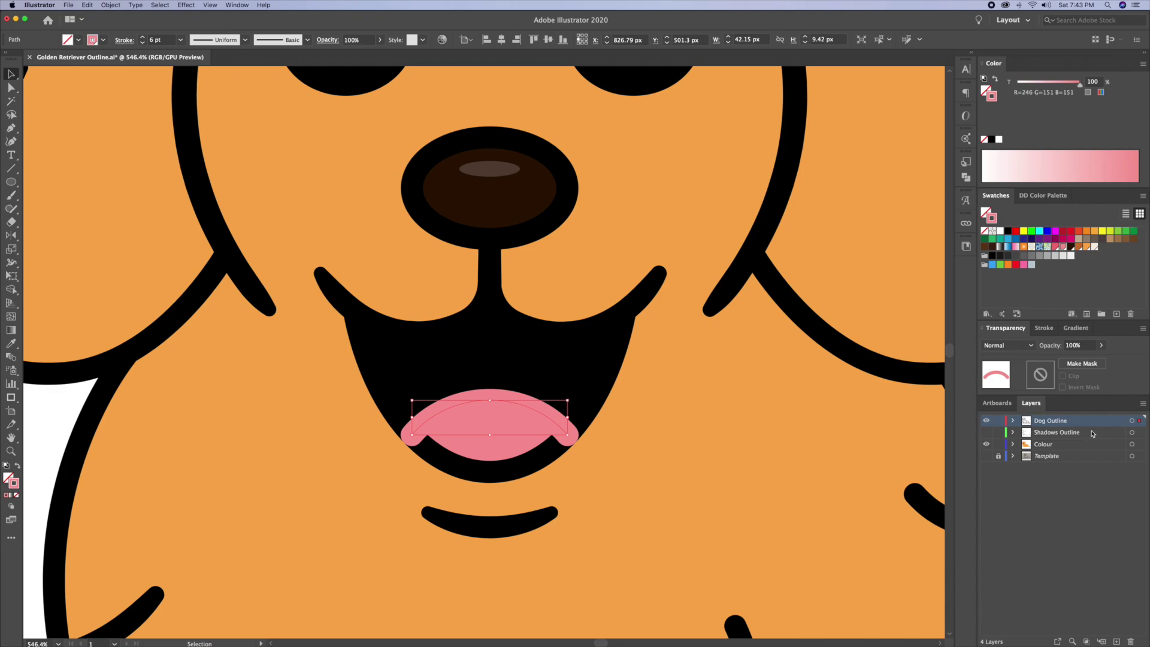
pyautogui.click(1054, 443)
pyautogui.click(478, 439)
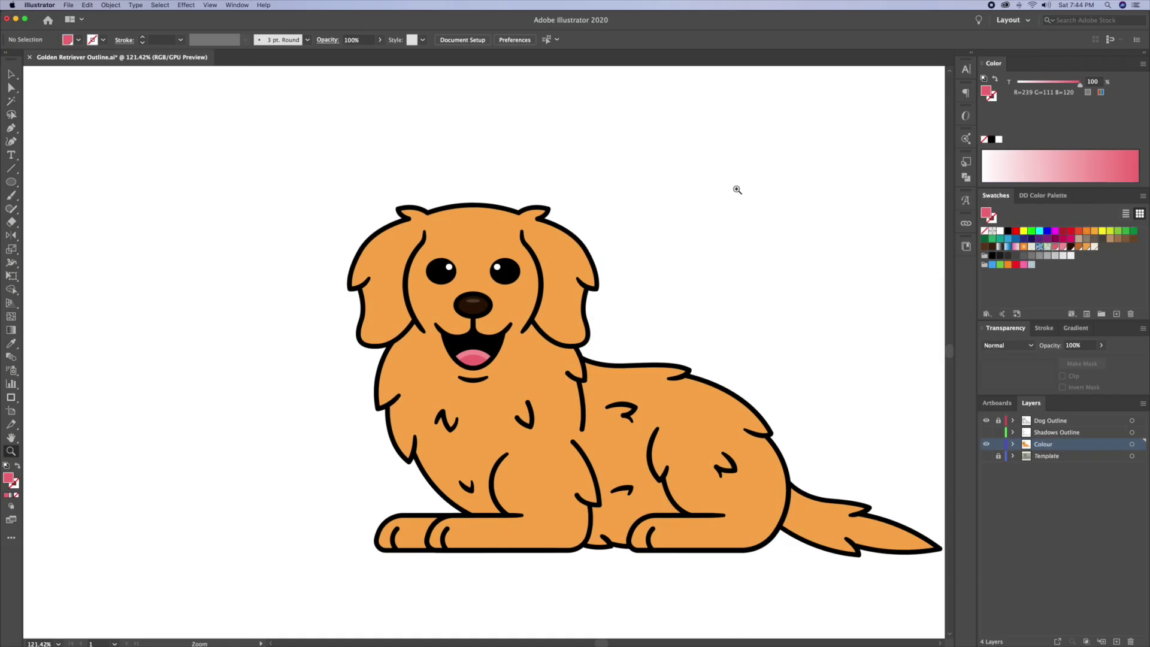
# - Show the Shadows Outline layer and move all its shadow shapes to the Colour layer
pyautogui.hscroll(5, 778, 295)
pyautogui.scroll(-2, 778, 296)
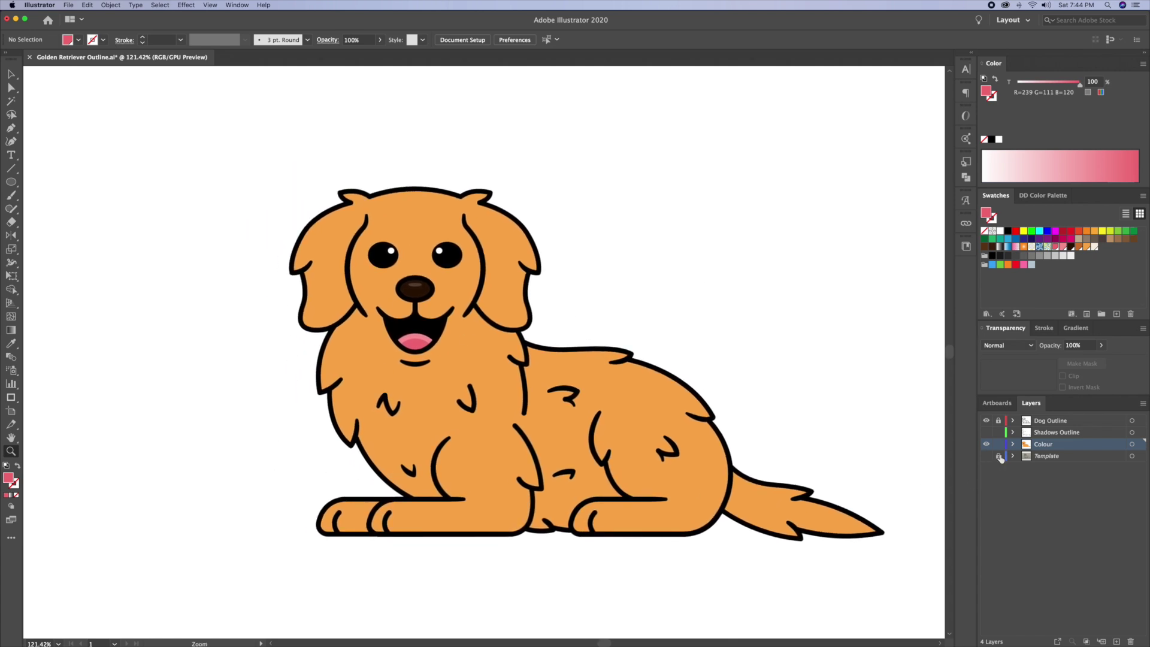
pyautogui.click(986, 433)
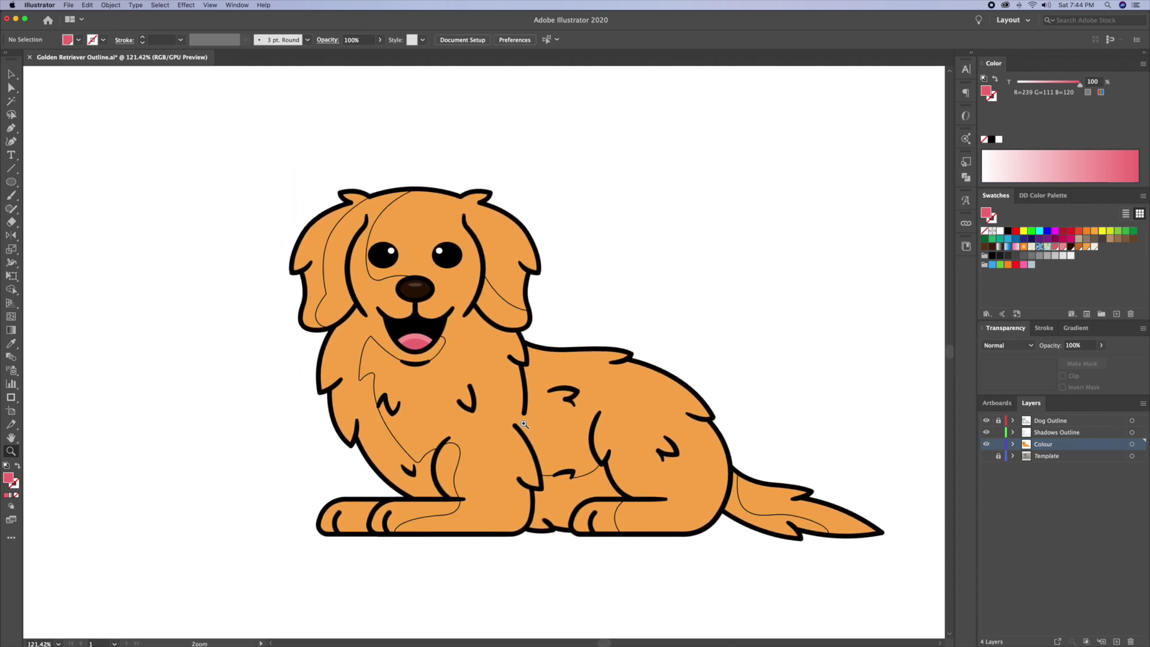
pyautogui.press('v')
pyautogui.click(756, 511)
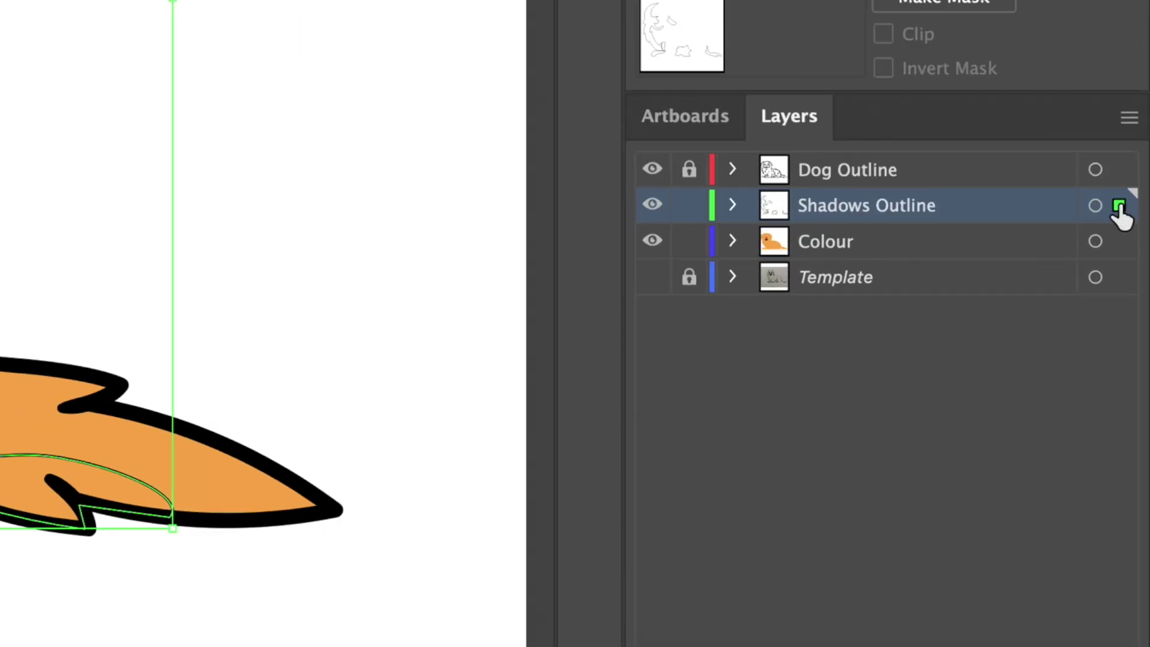
pyautogui.moveTo(1140, 433); pyautogui.dragTo(1142, 445)
pyautogui.moveTo(1120, 247); pyautogui.dragTo(1119, 242)
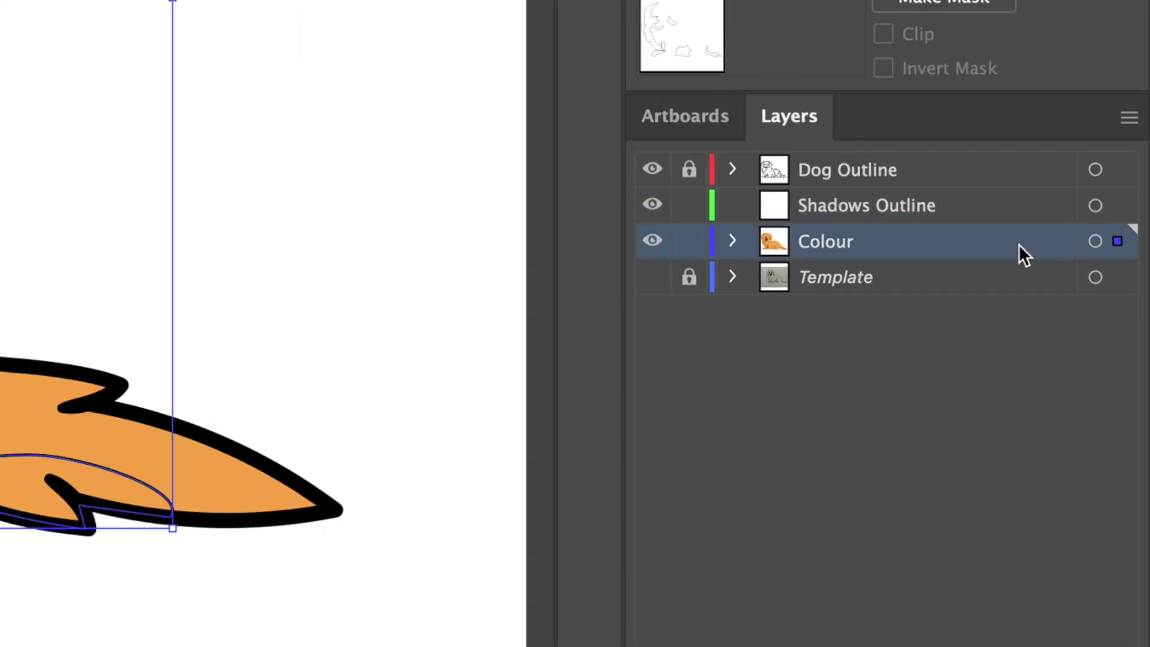
# - Hide the Shadows Outline layer, swap the shadow shapes' black stroke to a black fill, and clear the selection
pyautogui.click(655, 205)
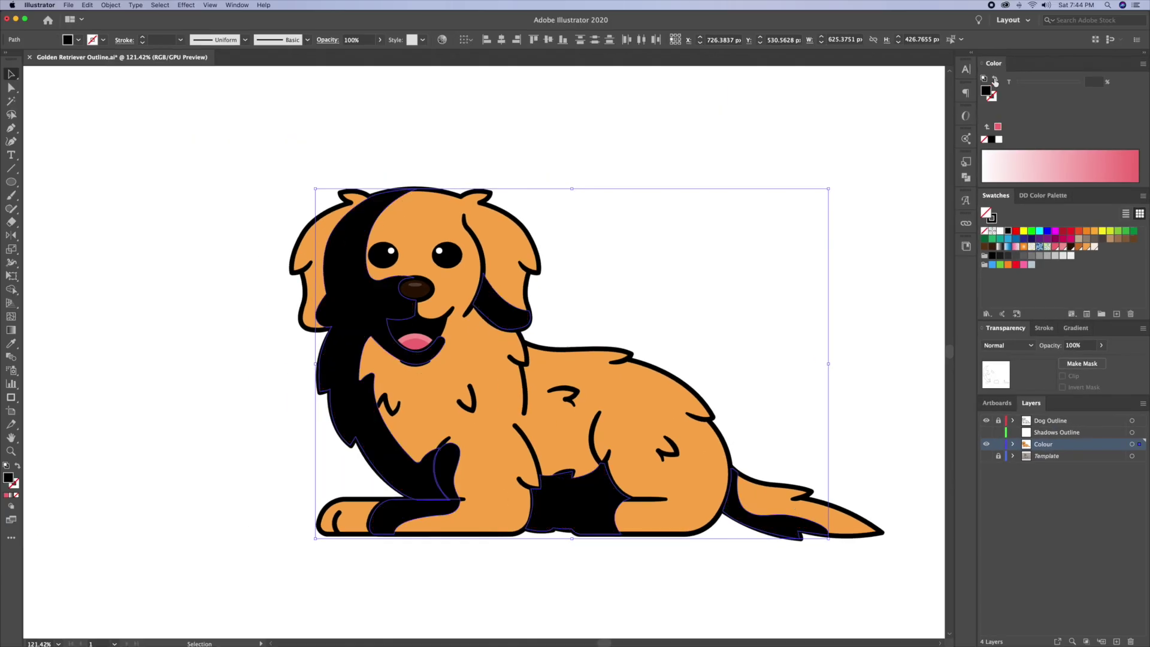
pyautogui.click(690, 152)
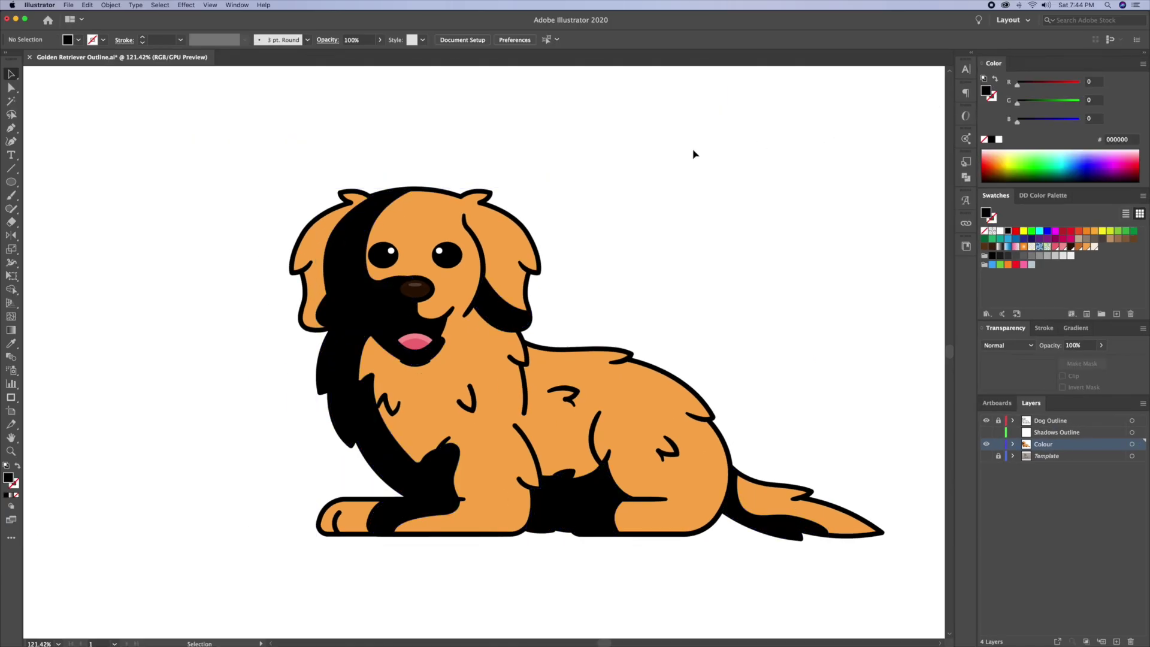
# - Fill the face, chest and ear shadow shapes with brown (R 204, G 117, B 44), and clear the selection
pyautogui.click(345, 266)
pyautogui.keyDown('shift'); pyautogui.click(505, 309); pyautogui.keyUp('shift')
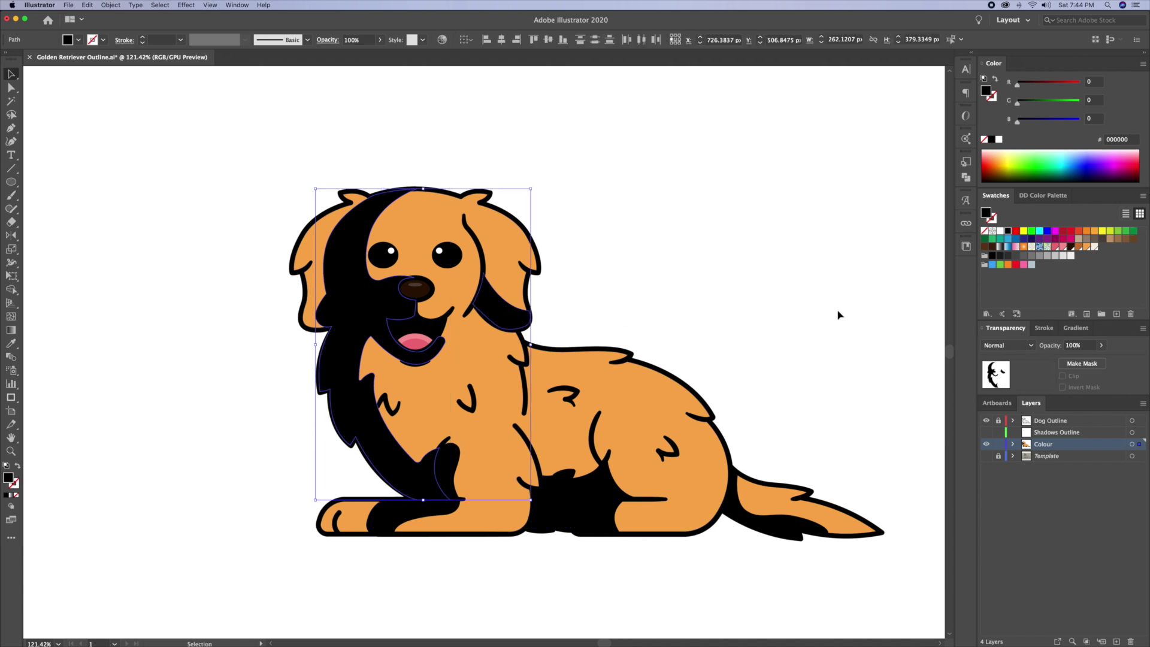
pyautogui.click(1081, 247)
pyautogui.click(670, 223)
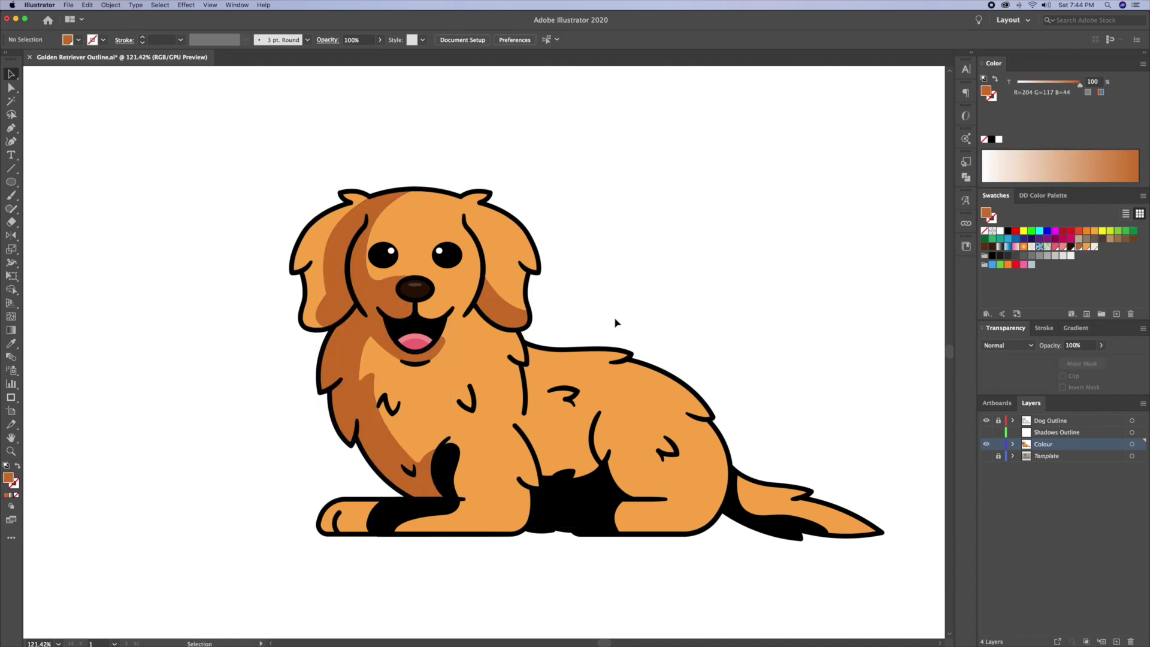
# - Apply the chest shadow's brown to the leg, belly and tail shadow shapes with the Eyedropper, and clear the selection
pyautogui.click(441, 511)
pyautogui.keyDown('shift'); pyautogui.click(565, 501); pyautogui.keyUp('shift')
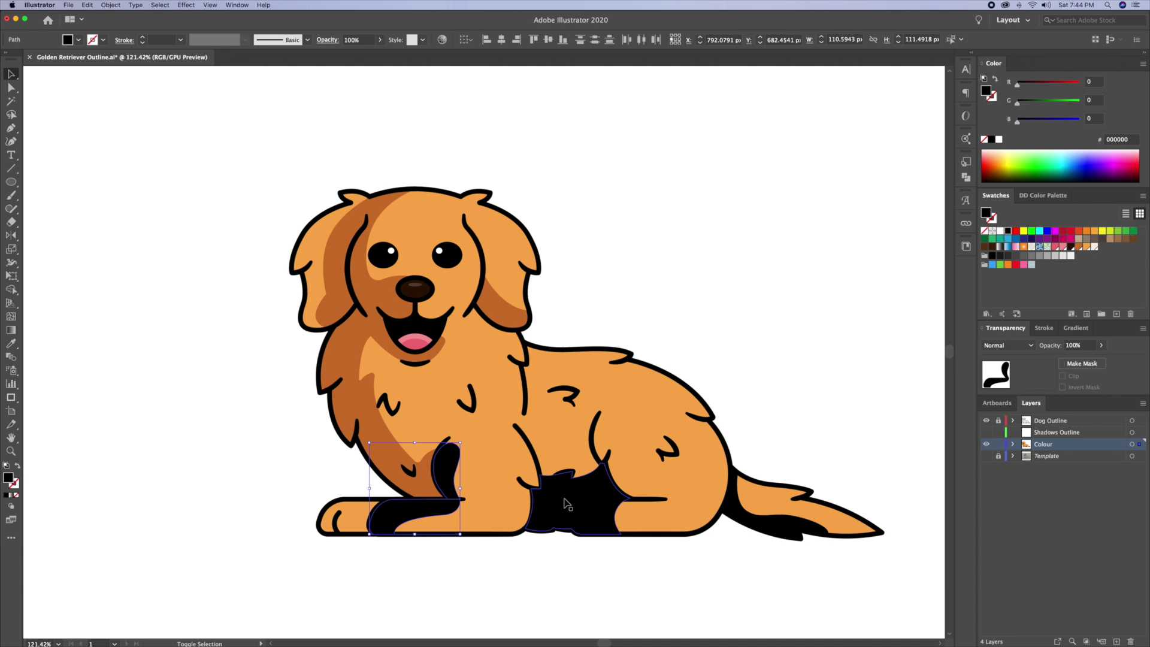
pyautogui.keyDown('shift'); pyautogui.click(749, 515); pyautogui.keyUp('shift')
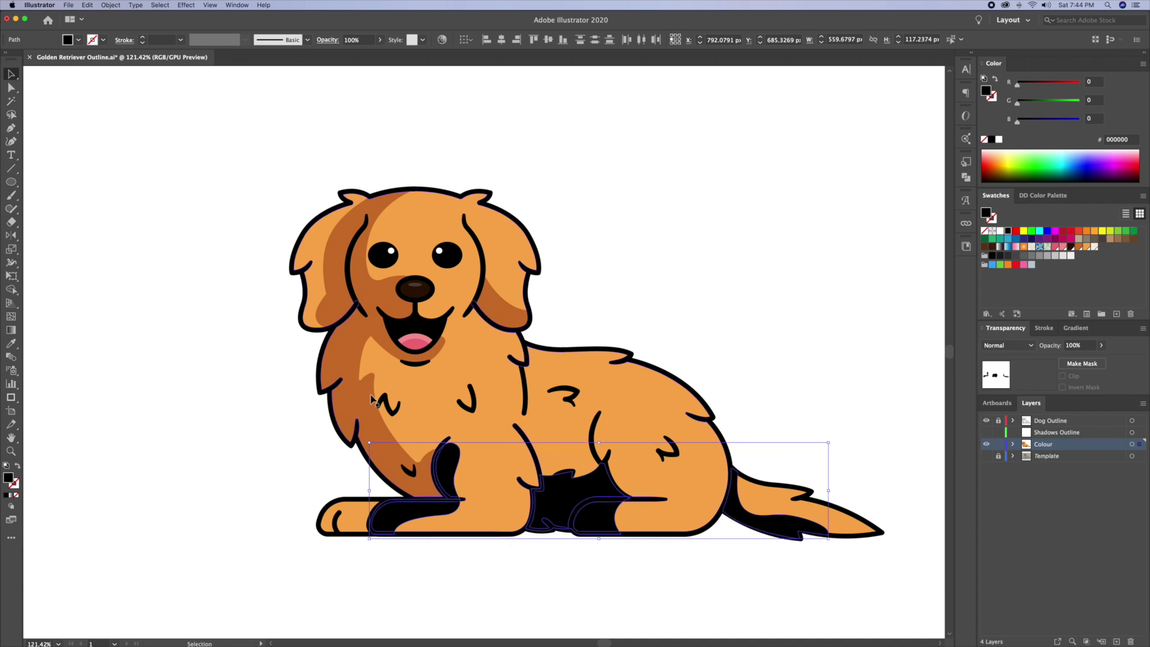
pyautogui.press('i')
pyautogui.click(351, 362)
pyautogui.press('v')
pyautogui.click(601, 270)
# - Draw a cream-filled highlight (R 250, G 239, B 224) about 132 by 20 px along the dog's upper back with the Pen tool
pyautogui.press('space')
pyautogui.moveTo(676, 287); pyautogui.dragTo(577, 259)
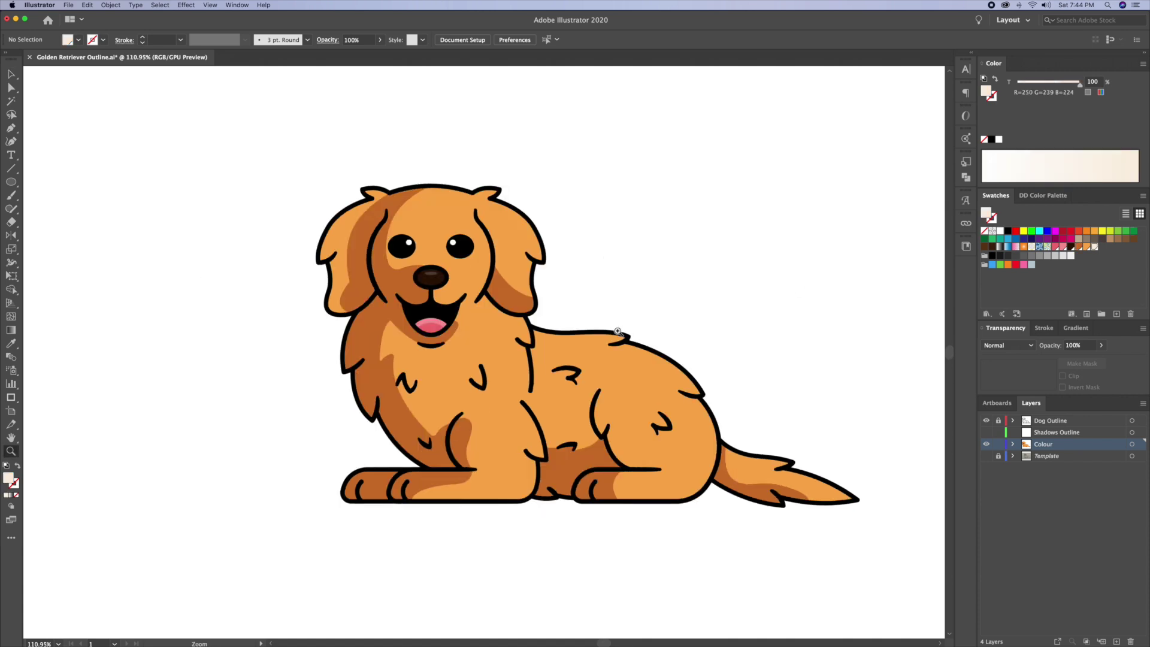
pyautogui.moveTo(601, 321); pyautogui.dragTo(649, 312)
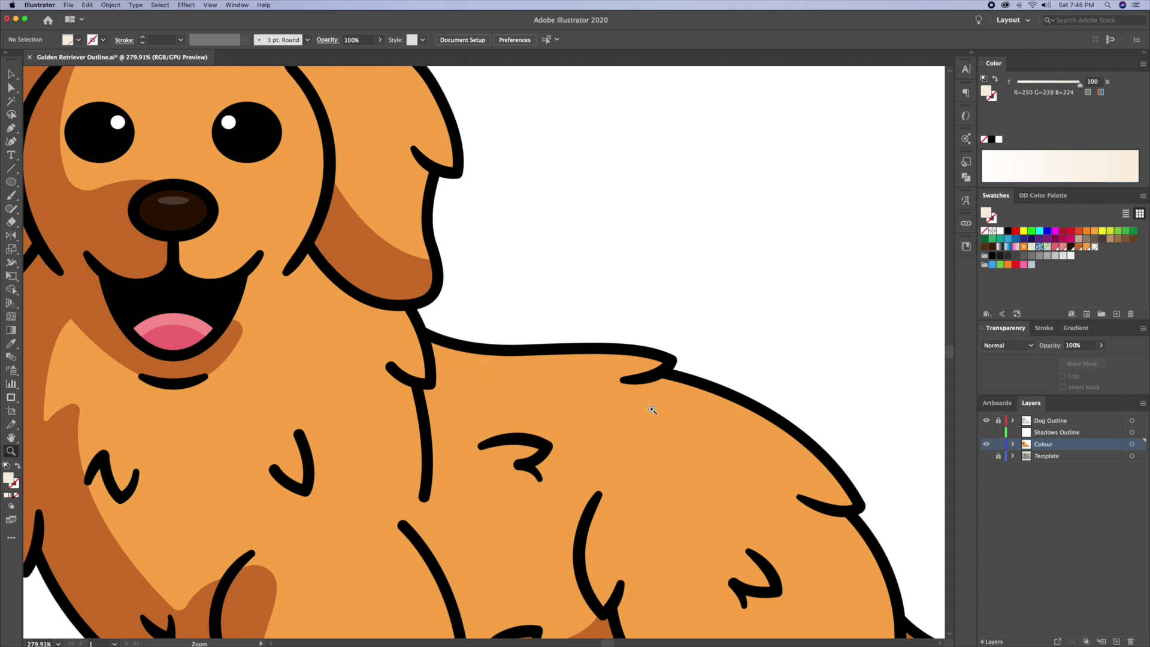
pyautogui.press('p')
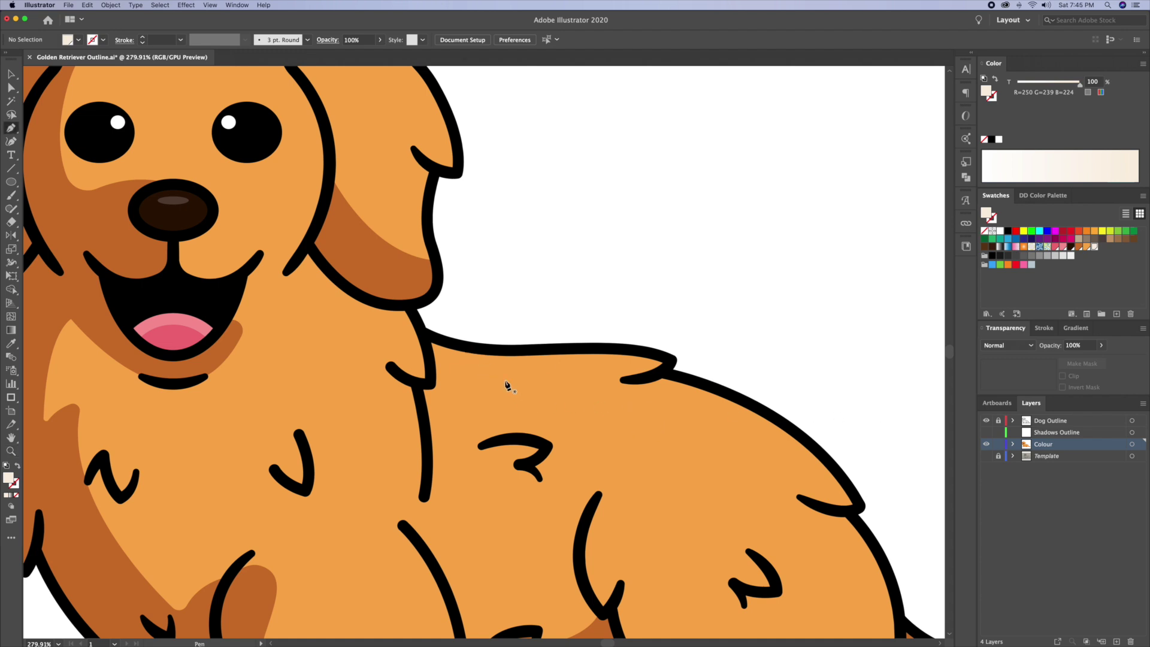
pyautogui.click(427, 356)
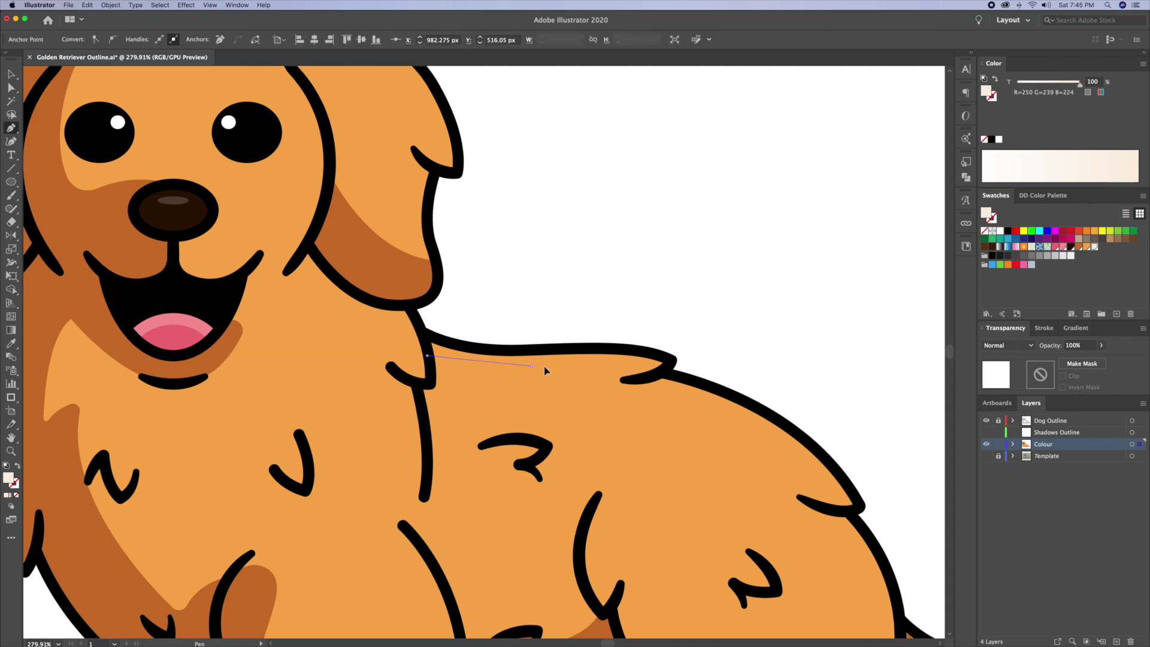
pyautogui.moveTo(545, 371); pyautogui.dragTo(588, 363)
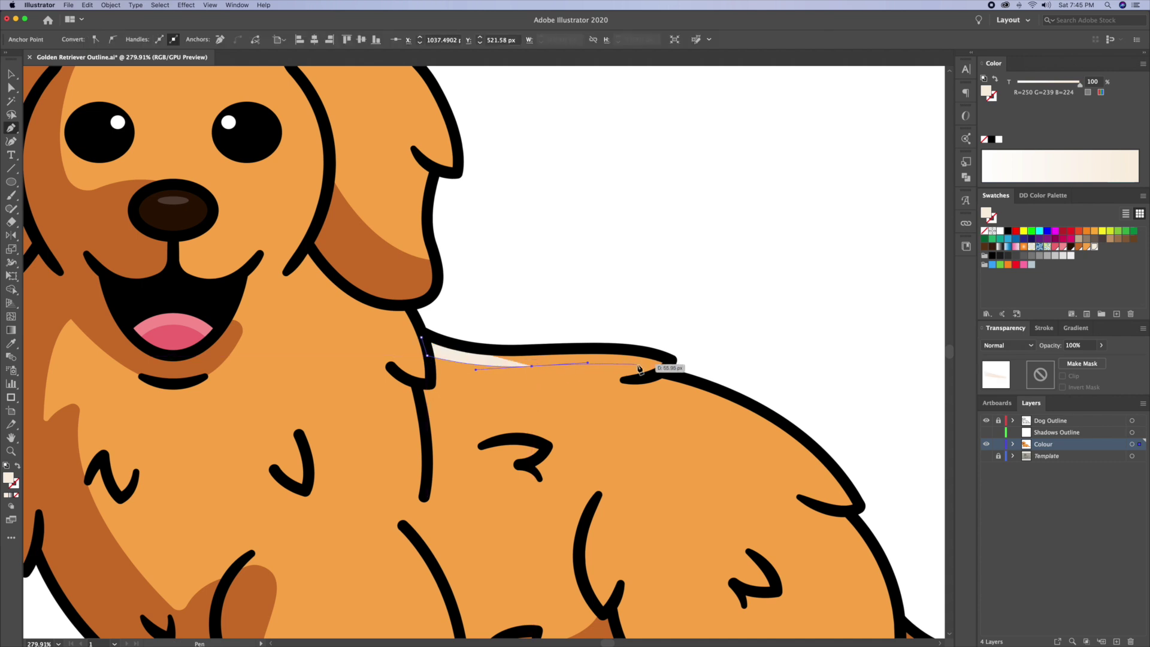
pyautogui.moveTo(648, 371)
pyautogui.mouseDown()
pyautogui.moveTo(678, 382)
pyautogui.moveTo(664, 384)
pyautogui.moveTo(667, 371)
pyautogui.mouseUp()
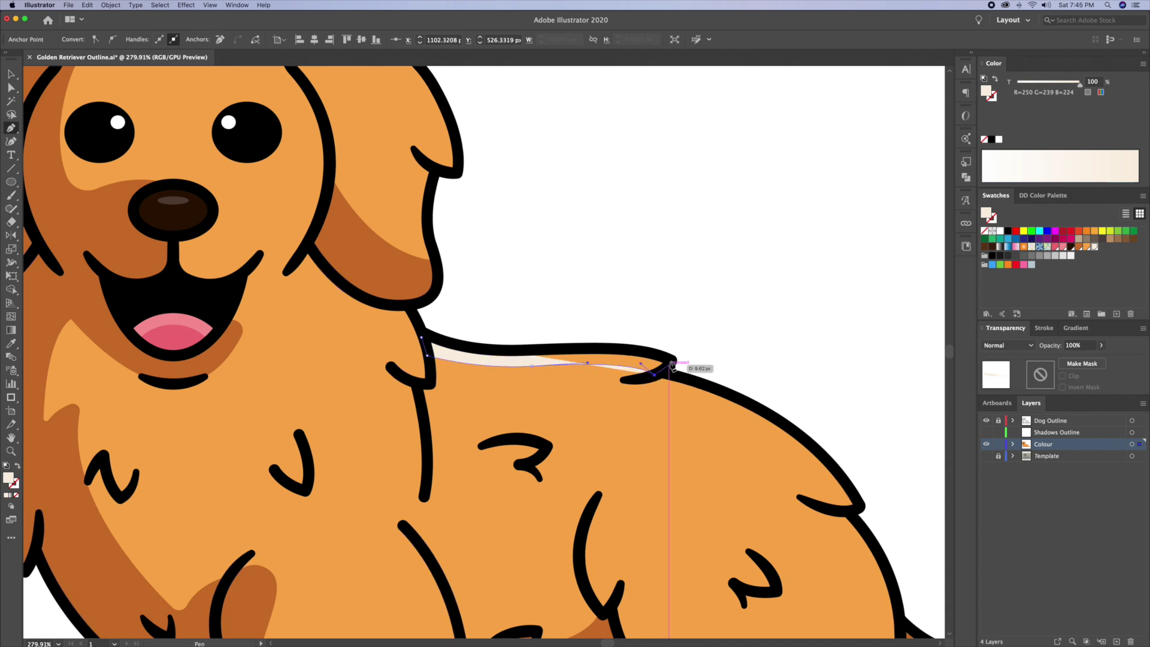
pyautogui.click(671, 360)
pyautogui.moveTo(587, 348); pyautogui.dragTo(542, 353)
pyautogui.click(422, 337)
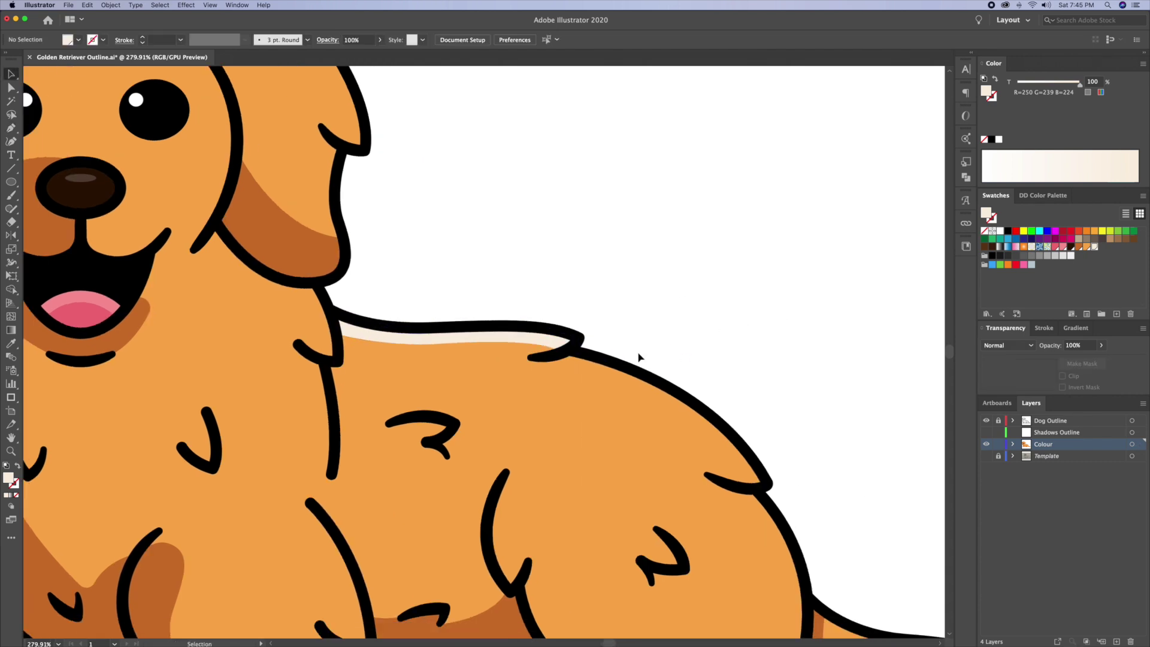
# - Set the upper back highlight's opacity to 30% and clear the selection
pyautogui.click(548, 347)
pyautogui.click(1078, 345)
pyautogui.write('50')
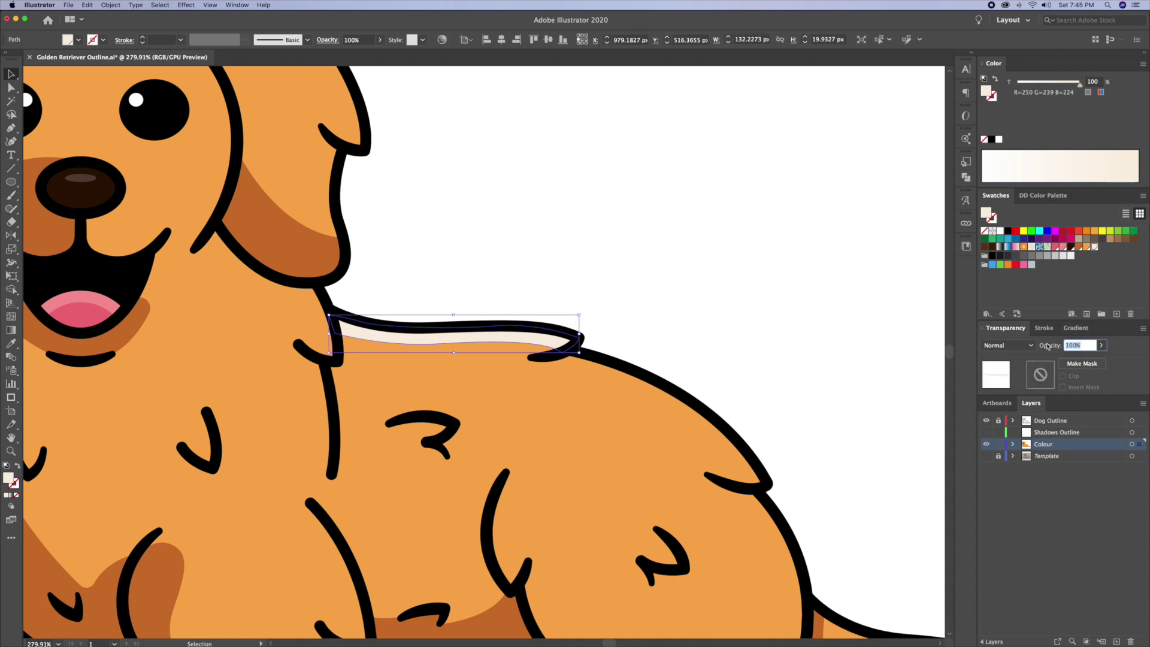
pyautogui.press('Return')
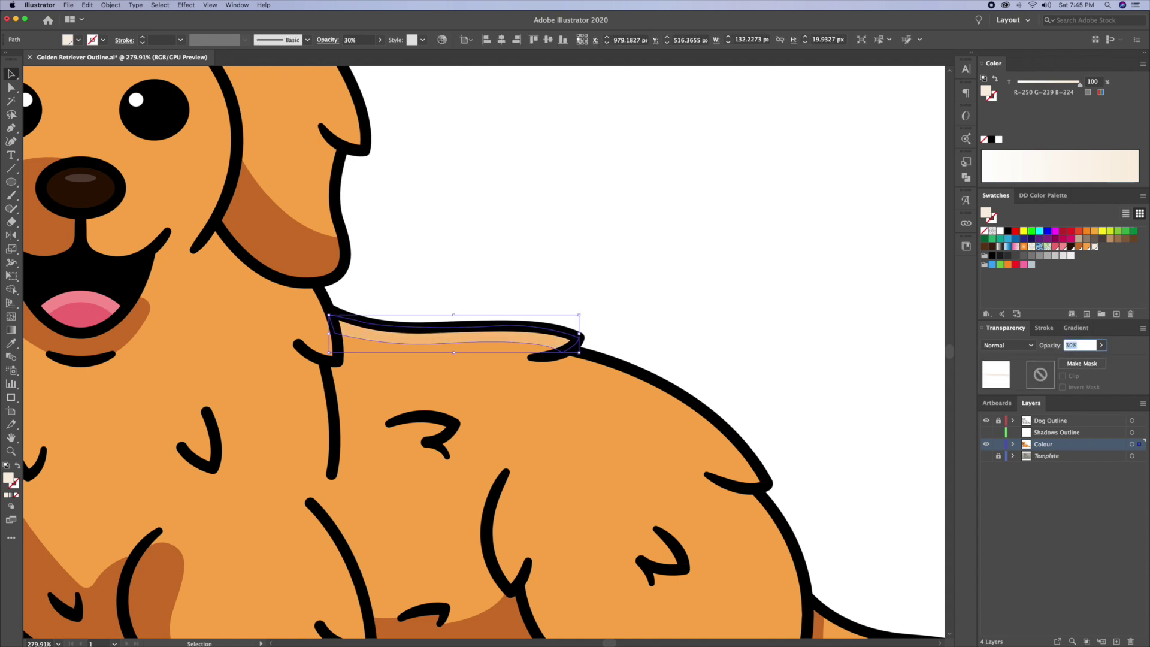
pyautogui.click(706, 232)
# - Draw a closed cream-filled highlight shape (R 250, G 239, B 224) along the dog's rump with the Pen tool, extending past the outline
pyautogui.press('z')
pyautogui.moveTo(707, 231); pyautogui.dragTo(464, 204)
pyautogui.moveTo(488, 270)
pyautogui.mouseDown()
pyautogui.moveTo(566, 270)
pyautogui.moveTo(655, 354)
pyautogui.mouseUp()
pyautogui.press('p')
pyautogui.press('super+z')
pyautogui.press('super+z')
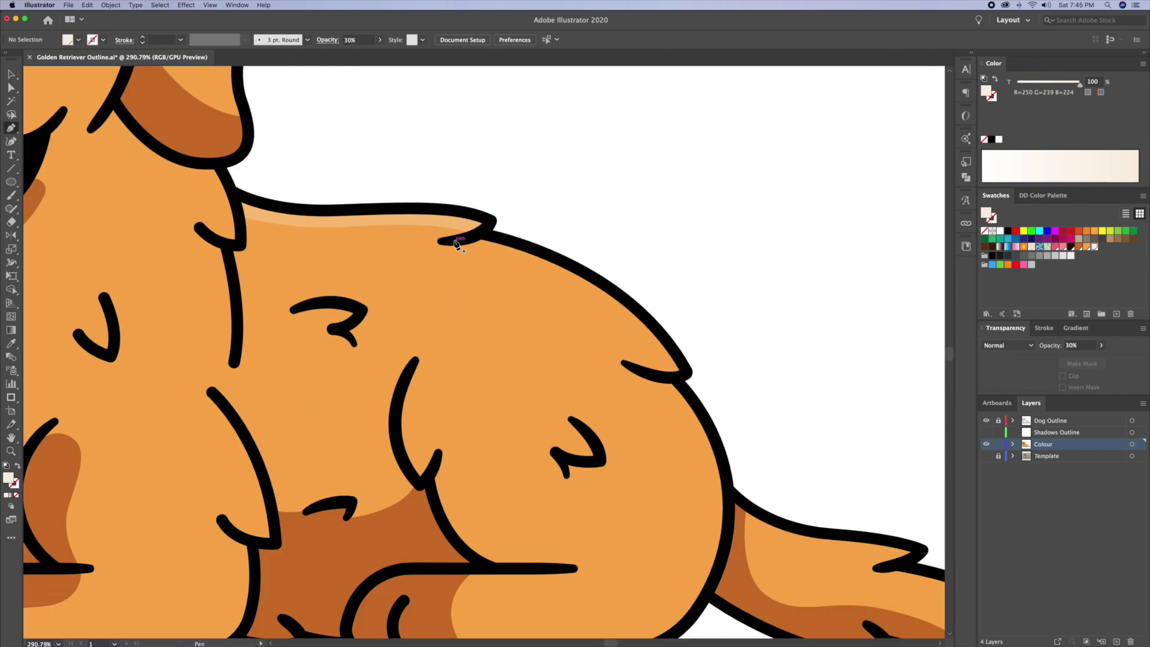
pyautogui.click(454, 241)
pyautogui.moveTo(568, 292)
pyautogui.mouseDown()
pyautogui.moveTo(655, 360)
pyautogui.moveTo(670, 348)
pyautogui.moveTo(665, 282)
pyautogui.mouseUp()
pyautogui.press('super+z')
pyautogui.click(664, 375)
pyautogui.click(677, 278)
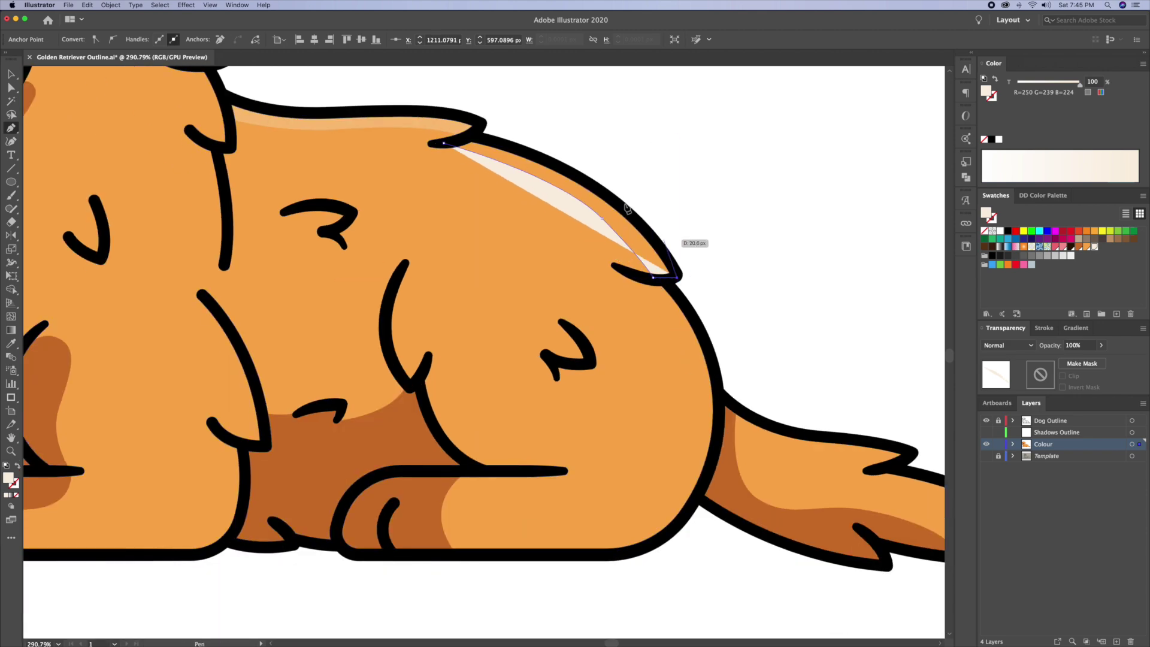
pyautogui.click(697, 185)
pyautogui.click(556, 127)
pyautogui.click(444, 143)
# - Remove the part of the rump highlight outside the dog's body with Shape Builder, leaving about 108 by 67 px, and clear the selection
pyautogui.keyDown('shift'); pyautogui.keyDown('super'); pyautogui.click(516, 210); pyautogui.keyUp('super'); pyautogui.keyUp('shift')
pyautogui.hotkey('shift', 'm')
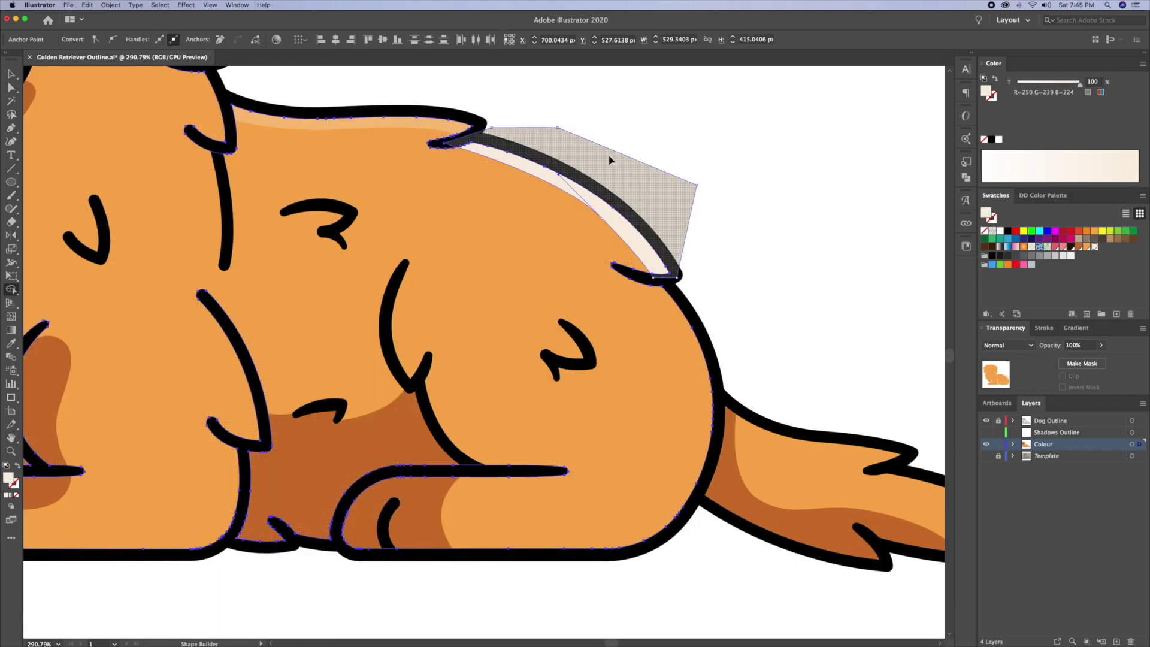
pyautogui.keyDown('alt'); pyautogui.click(612, 159); pyautogui.keyUp('alt')
pyautogui.press('super+shift+a')
# - Match the rump highlight to the upper back highlight's 30% opacity with the Eyedropper, and extend its upper end point under the fur tuft
pyautogui.press('z')
pyautogui.moveTo(500, 147); pyautogui.dragTo(552, 322)
pyautogui.keyDown('super'); pyautogui.click(522, 366); pyautogui.keyUp('super')
pyautogui.press('i')
pyautogui.click(372, 261)
pyautogui.press('a')
pyautogui.moveTo(379, 333); pyautogui.dragTo(360, 334)
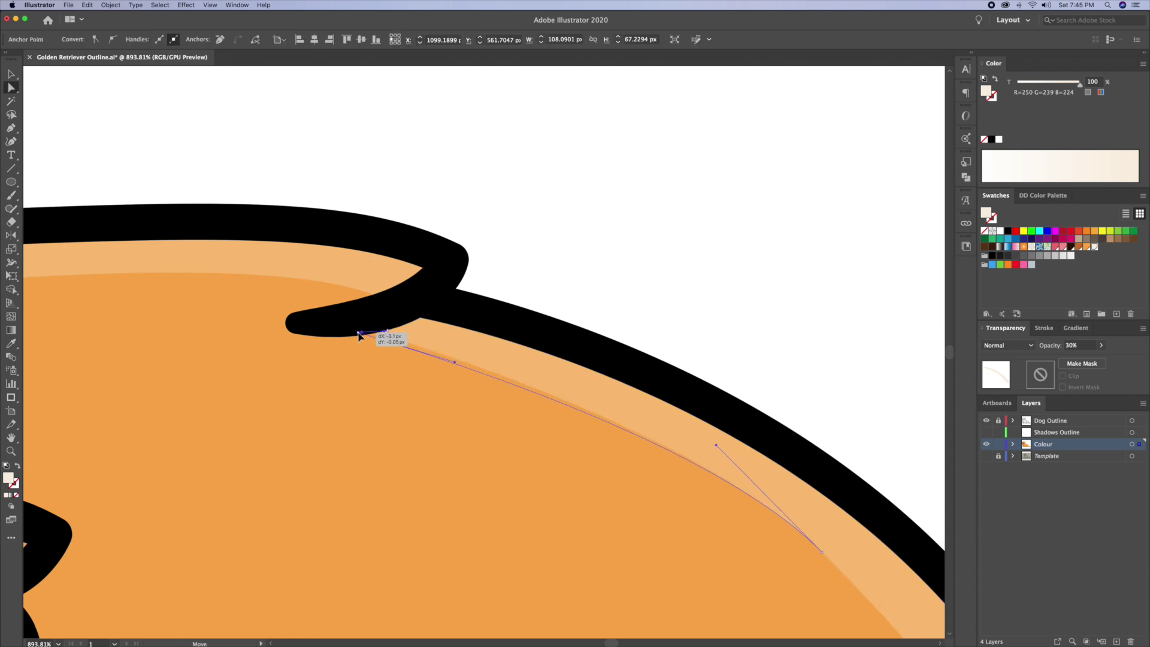
pyautogui.press('super+shift+a')
# - Draw a closed cream-filled highlight shape along the outer edge of the ear nearer the tail with the Pen tool, extending past the outline
pyautogui.press('z')
pyautogui.press('super+0')
pyautogui.moveTo(459, 163); pyautogui.dragTo(641, 243)
pyautogui.press('p')
pyautogui.click(521, 200)
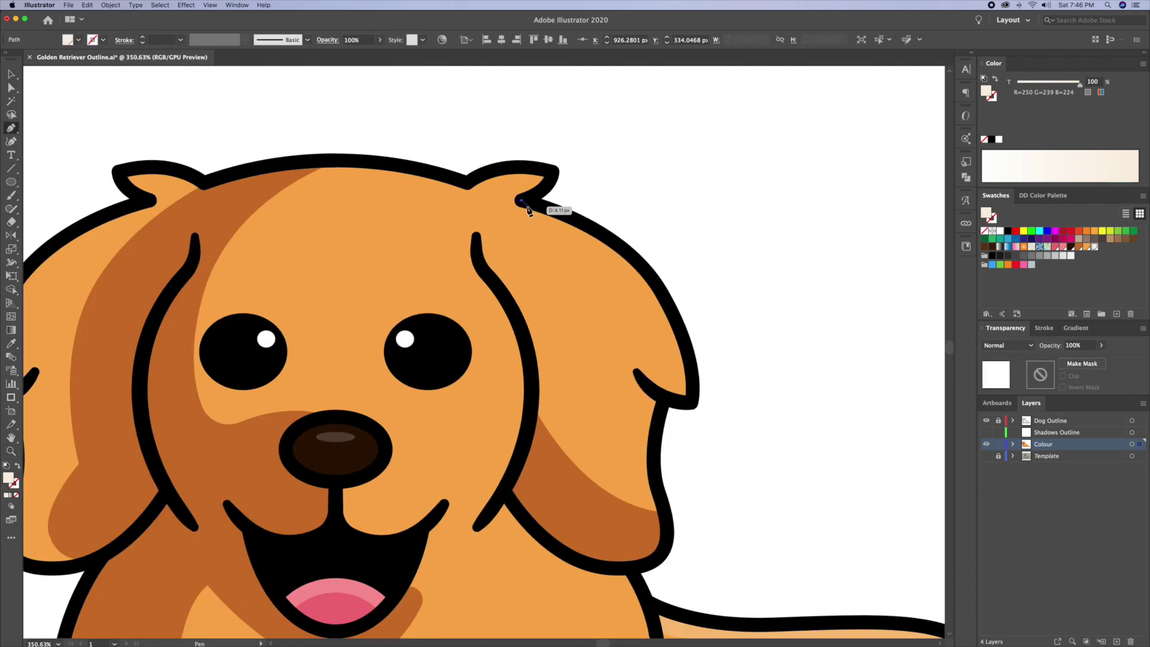
pyautogui.click(612, 270)
pyautogui.click(668, 319)
pyautogui.moveTo(672, 397); pyautogui.dragTo(681, 403)
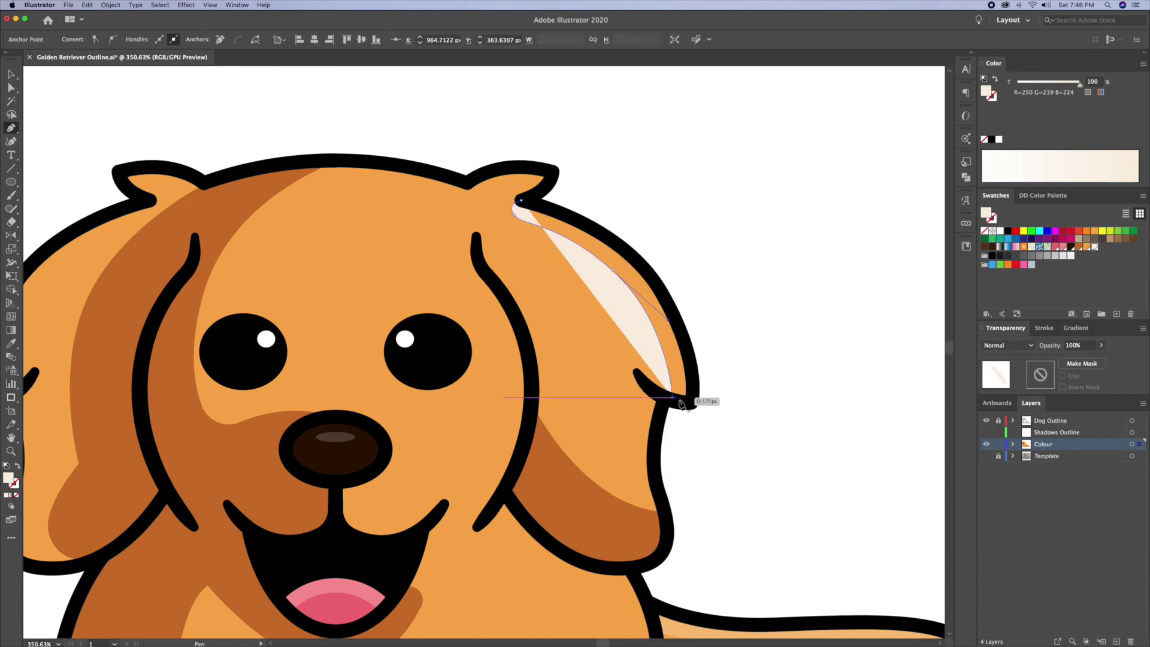
pyautogui.click(708, 409)
pyautogui.moveTo(731, 301); pyautogui.dragTo(727, 288)
pyautogui.click(652, 185)
pyautogui.click(521, 200)
# - Remove the part of the ear highlight that lies outside the dog's base shape with Shape Builder
pyautogui.press('v')
pyautogui.keyDown('shift'); pyautogui.click(479, 208); pyautogui.keyUp('shift')
pyautogui.hotkey('shift', 'm')
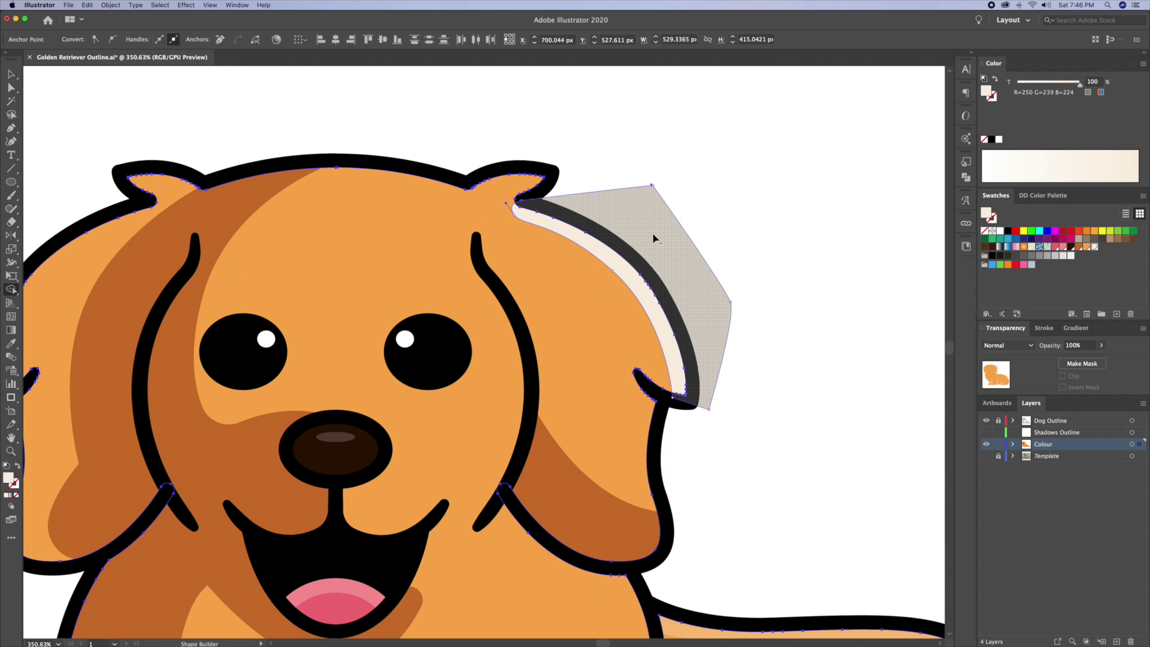
pyautogui.keyDown('alt'); pyautogui.click(683, 278); pyautogui.keyUp('alt')
pyautogui.scroll(-2, 683, 278)
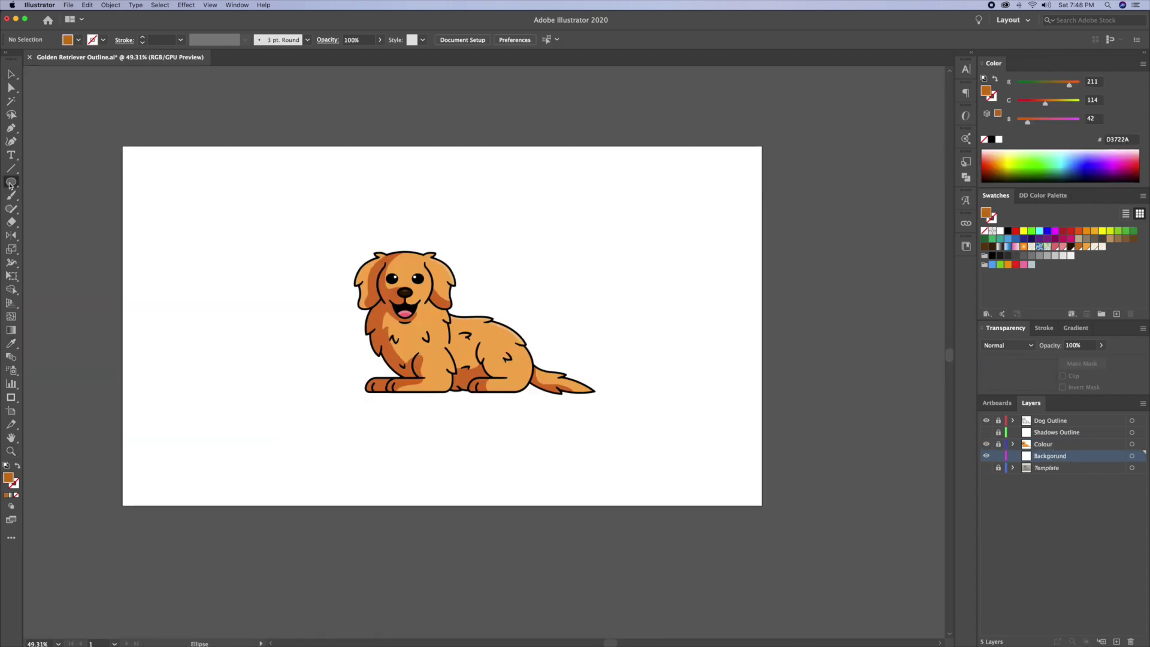
# - Create a 1920 by 1080 px rectangle with fill D3722A on the Background layer and centre it on the artboard
pyautogui.press('m')
pyautogui.click(236, 326)
pyautogui.write('1920')
pyautogui.press('Tab')
pyautogui.write('1080')
pyautogui.press('Return')
pyautogui.click(501, 40)
pyautogui.click(548, 40)
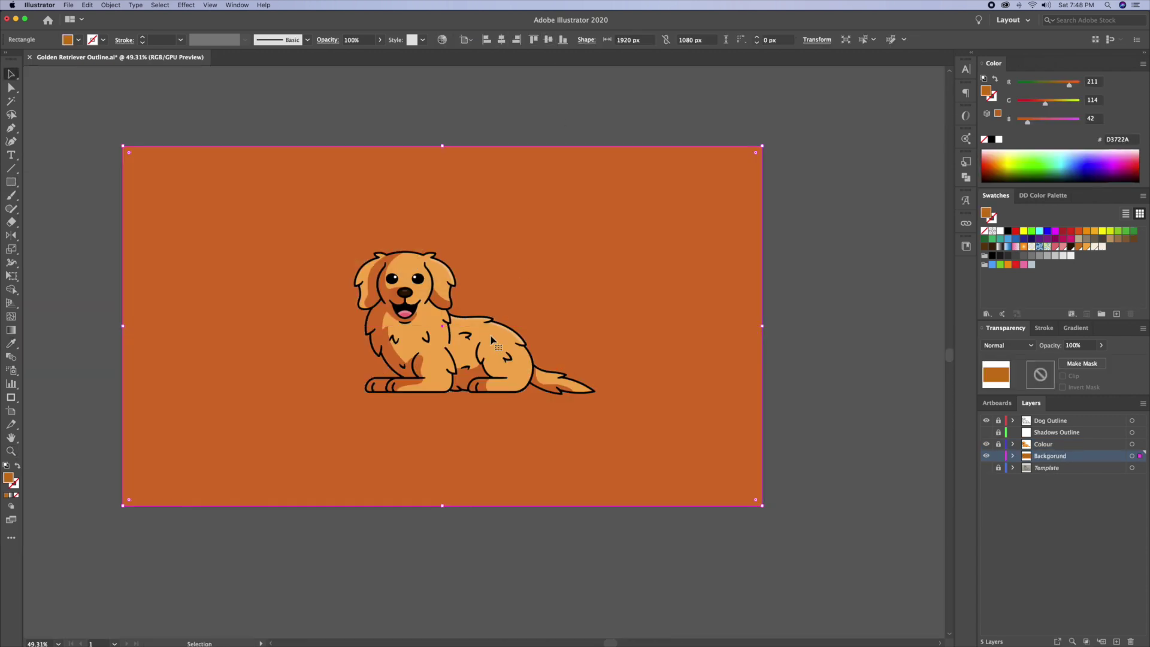
pyautogui.click(1047, 270)
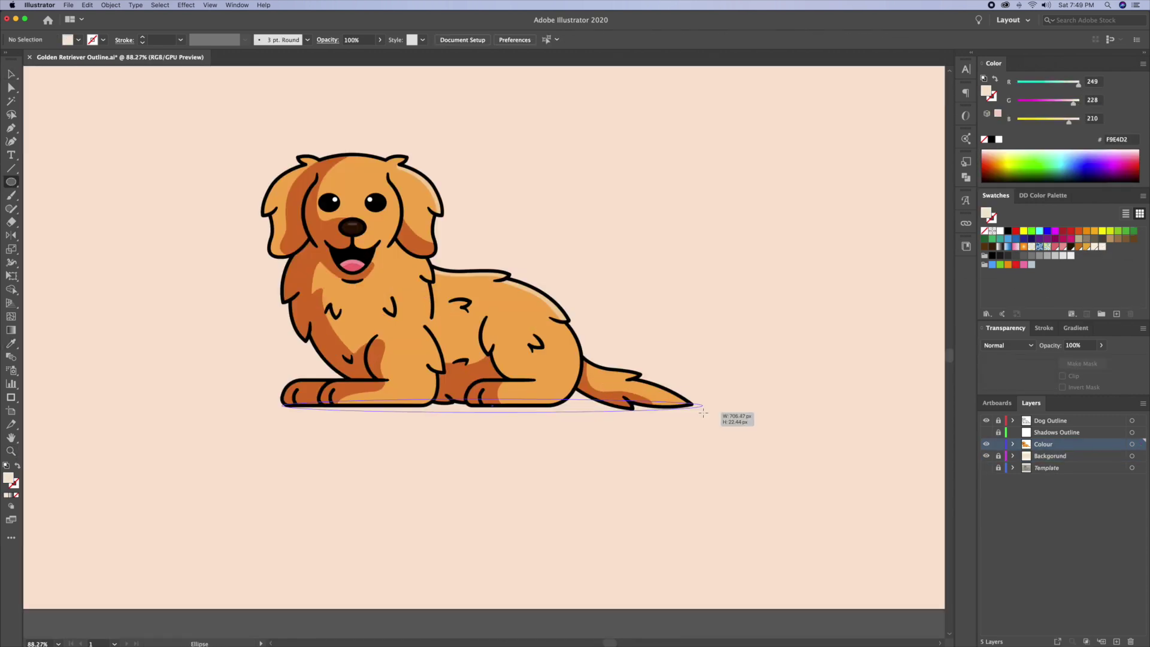
# - Draw a flat ellipse about 729 by 36 px beneath the dog on the Colour layer and fill it with R 237, G 206, B 183
pyautogui.moveTo(716, 412)
pyautogui.mouseDown()
pyautogui.moveTo(702, 420)
pyautogui.moveTo(715, 420)
pyautogui.mouseUp()
pyautogui.press('v')
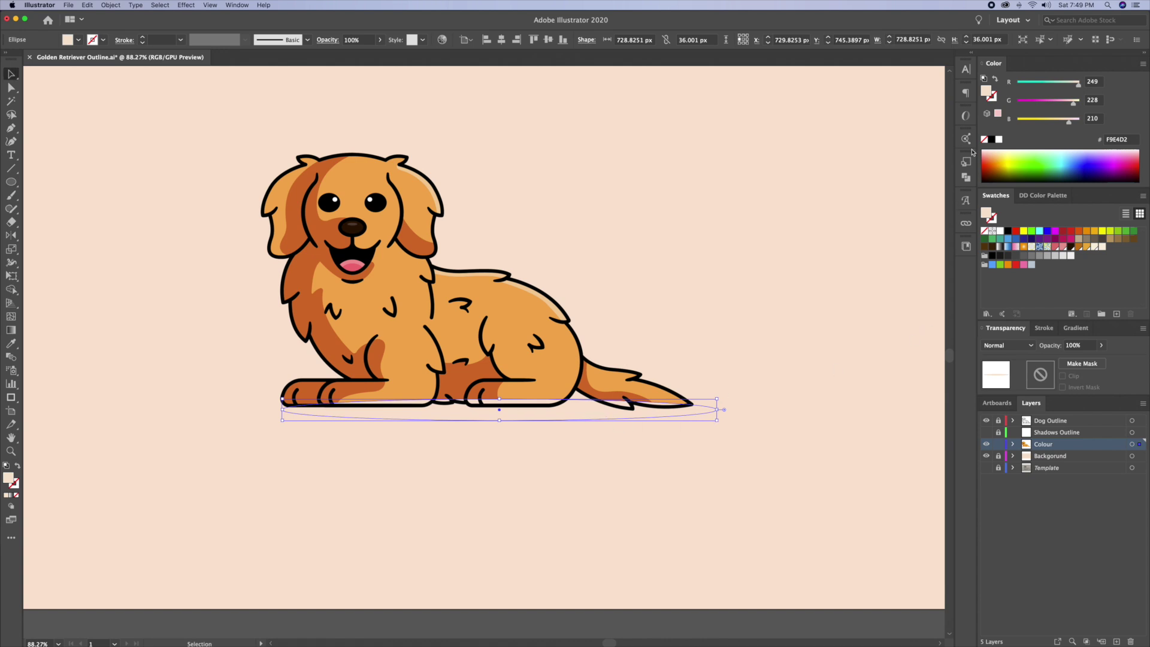
pyautogui.doubleClick(989, 92)
pyautogui.moveTo(777, 173); pyautogui.dragTo(785, 178)
pyautogui.click(1018, 173)
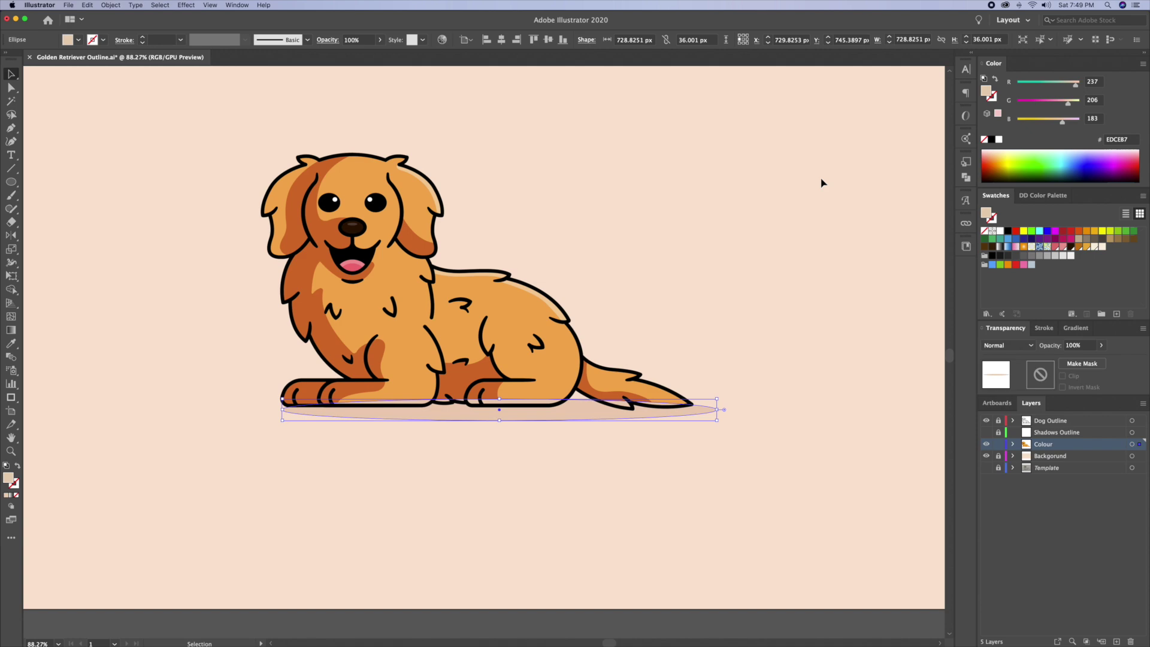
pyautogui.press('a')
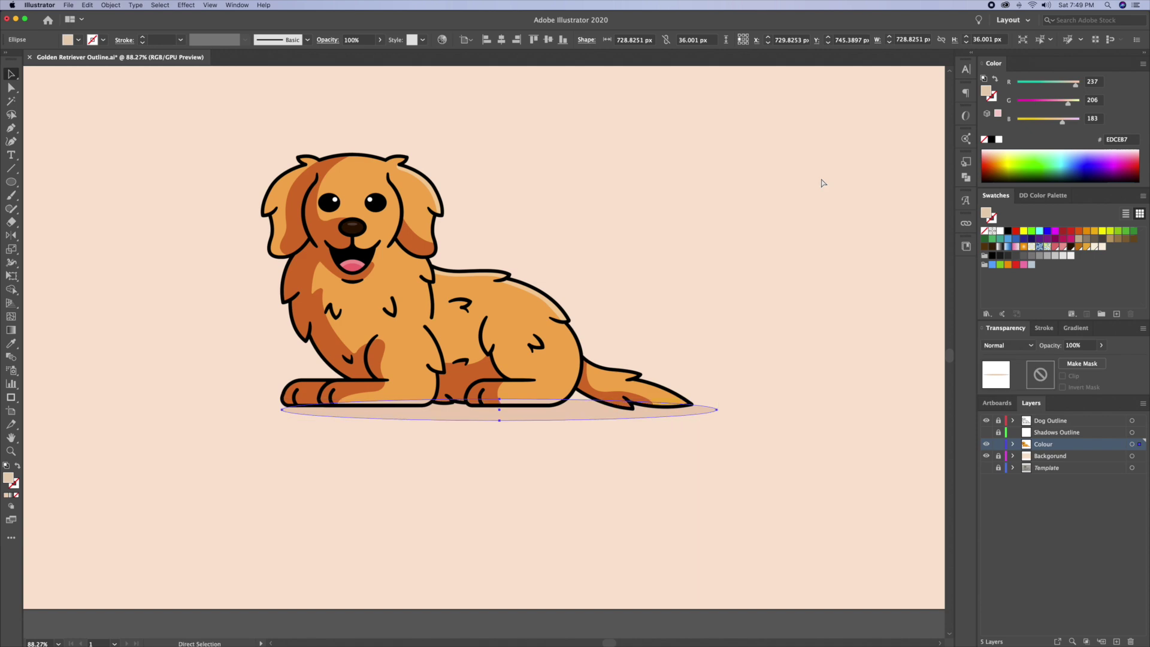